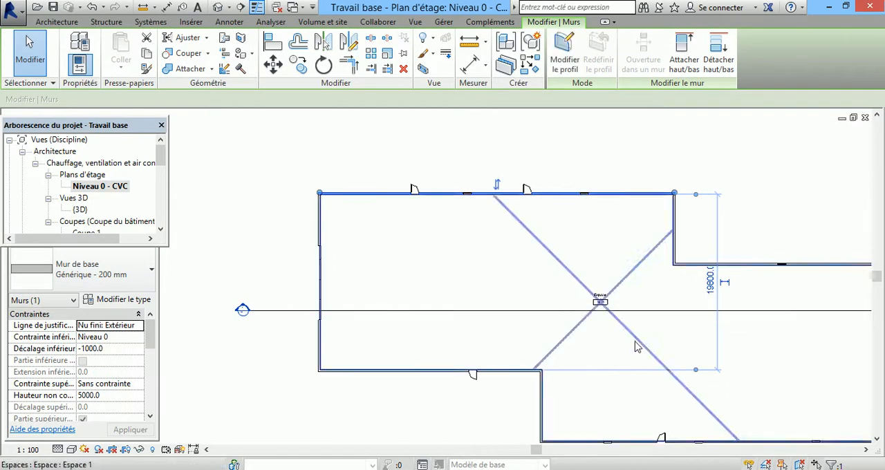
Step: Set the location line of the selected upper wall to Axe du mur
scroll(572, 377, up, 2)
scroll(537, 382, down, 1)
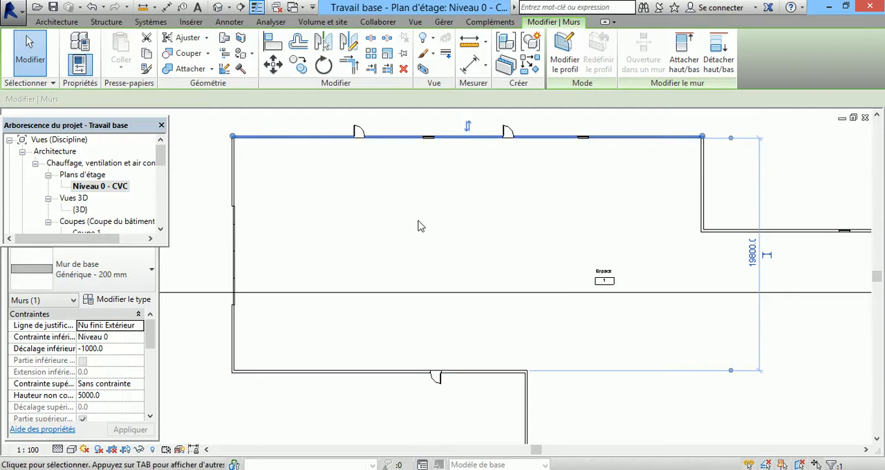
scroll(470, 287, down, 1)
scroll(234, 179, up, 1)
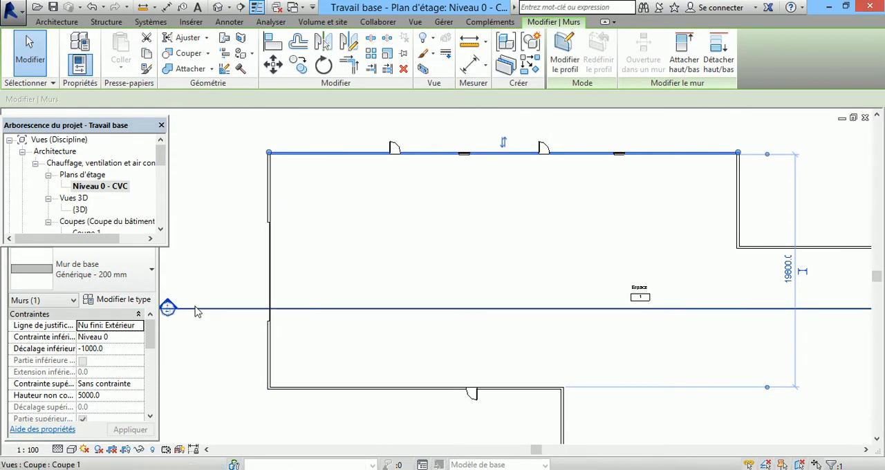
click(138, 330)
click(130, 338)
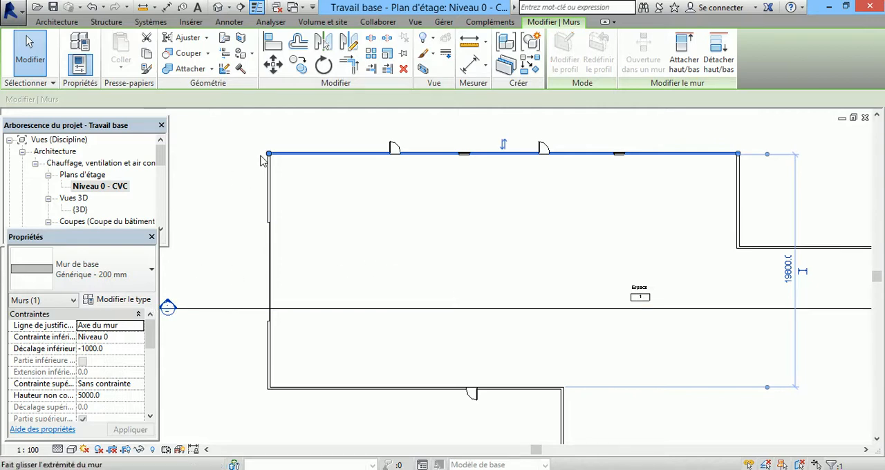
click(142, 331)
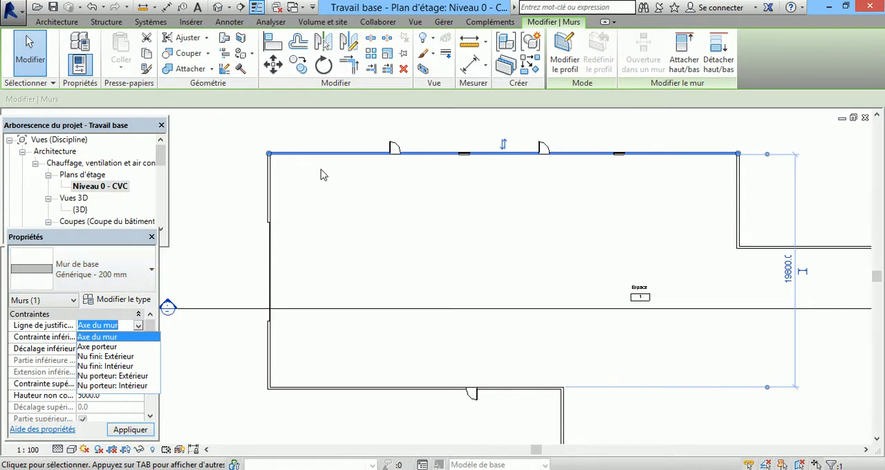
Step: Set the distance between the selected upper wall and the opposite lower wall to 19600 mm
click(785, 280)
click(787, 270)
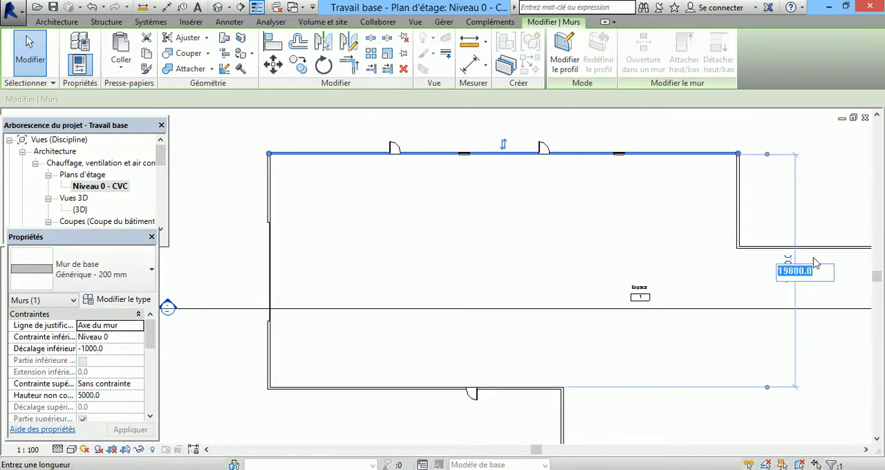
text(19600)
key(Return)
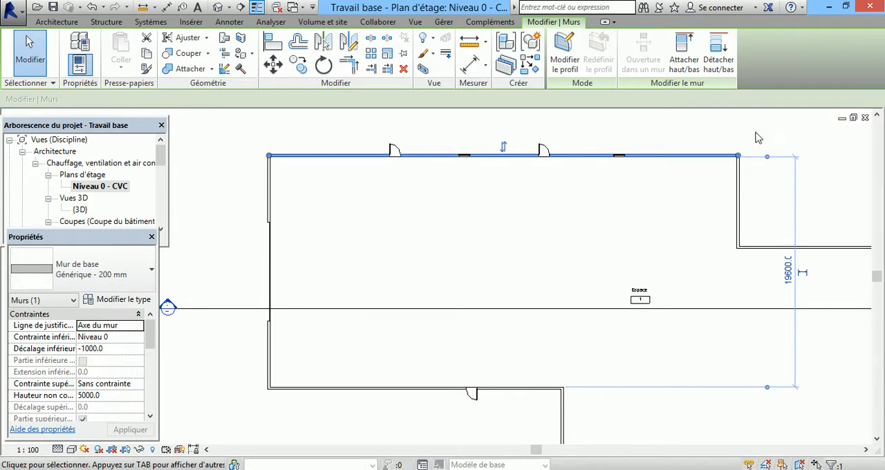
Step: Select the upper wall of the building's right wing and examine its distances to the parallel walls
click(754, 247)
scroll(640, 242, down, 4)
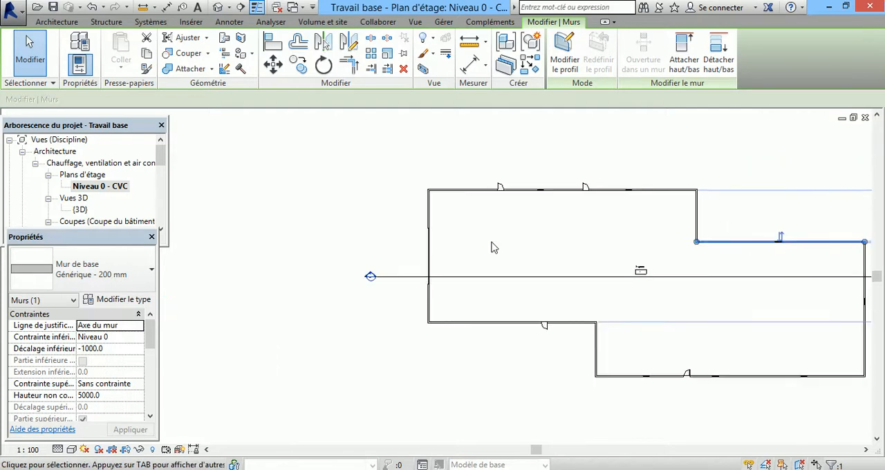
scroll(745, 239, up, 1)
scroll(745, 239, up, 2)
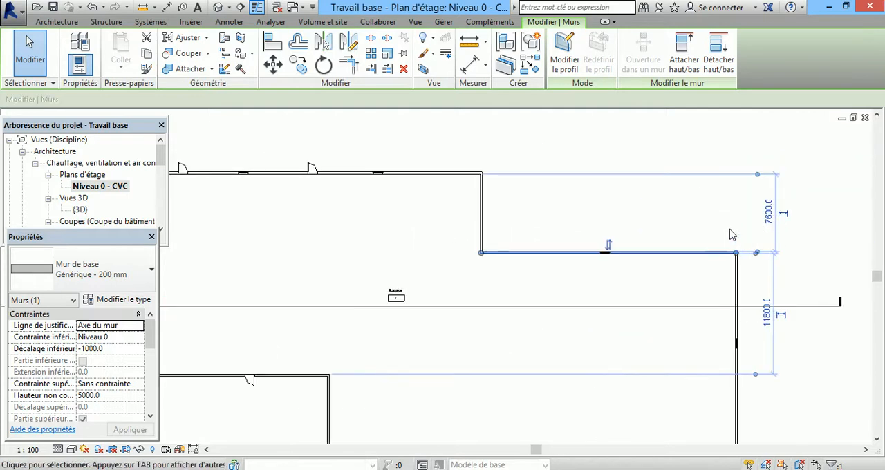
Step: Set the distance from the building's left wall to the first door in the upper wall to 10000 mm
scroll(699, 235, down, 1)
scroll(377, 192, up, 4)
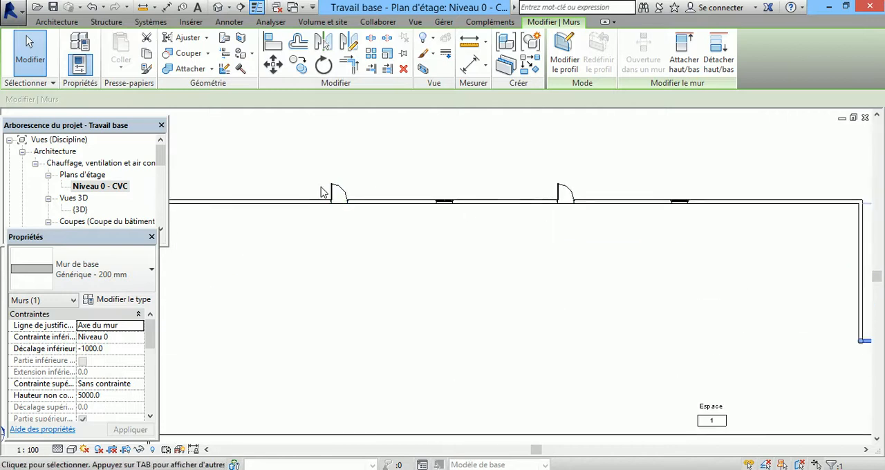
click(343, 199)
scroll(586, 249, down, 2)
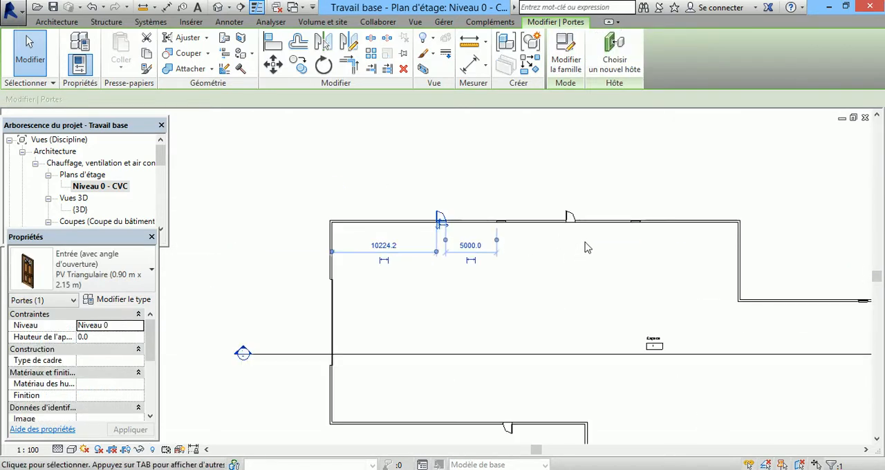
click(392, 250)
text(1)
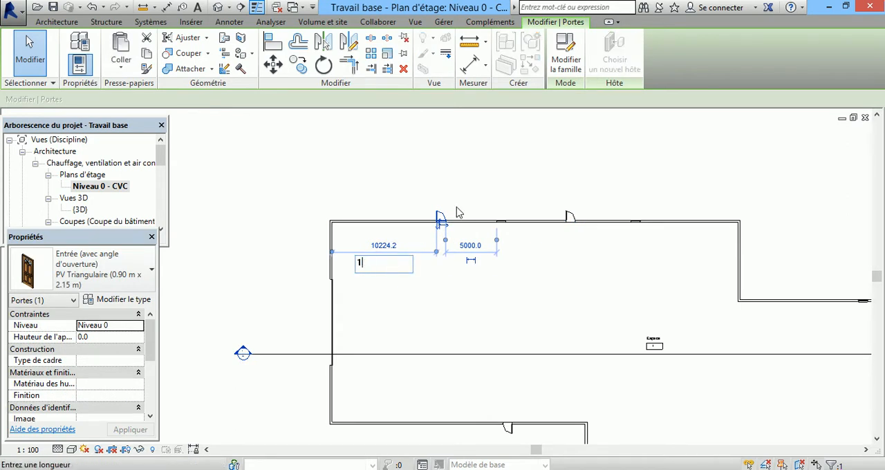
text(0000)
key(Return)
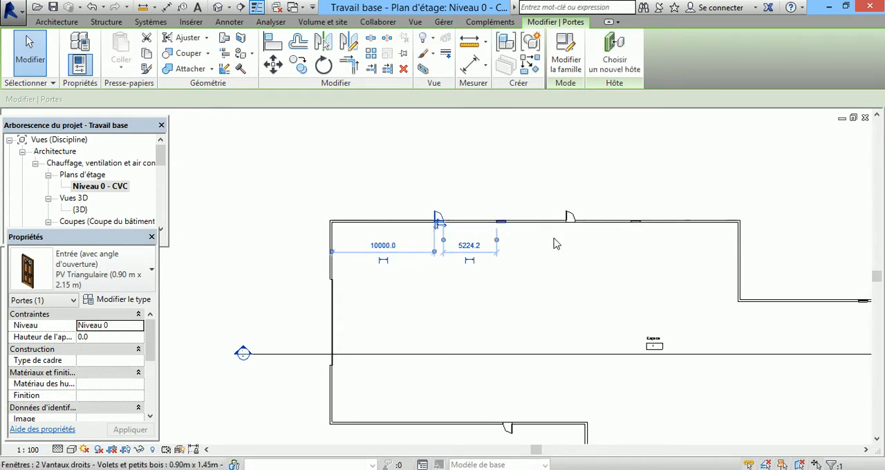
Step: Set the distance between the first upper-wall door and the neighbouring window to 5000 mm
click(494, 255)
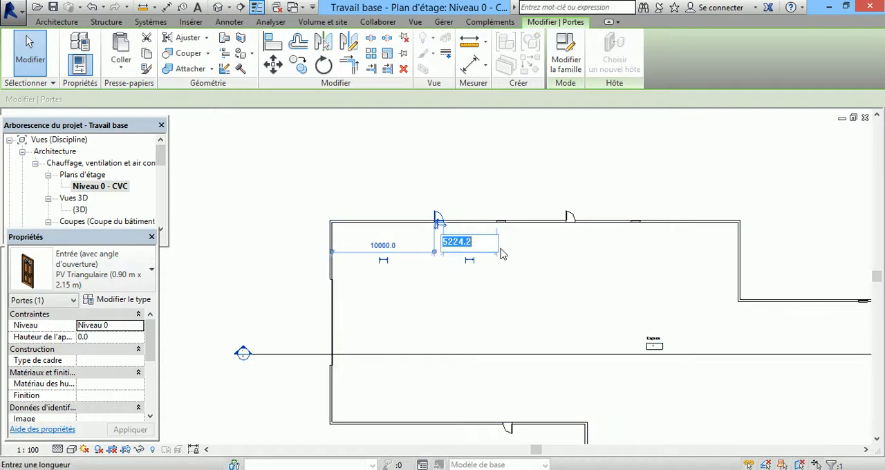
text(5000)
key(Return)
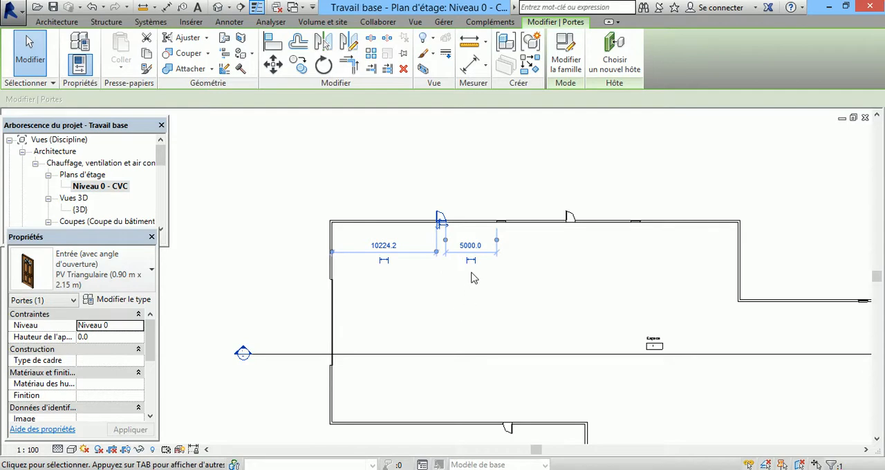
click(391, 249)
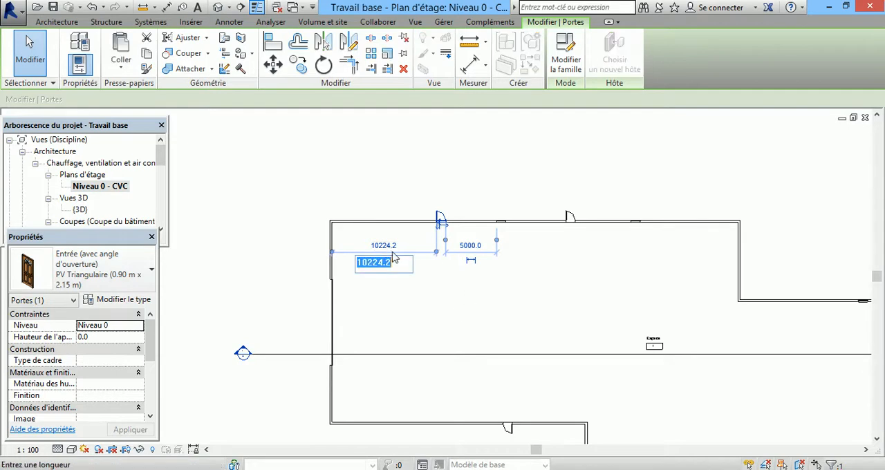
key(Escape)
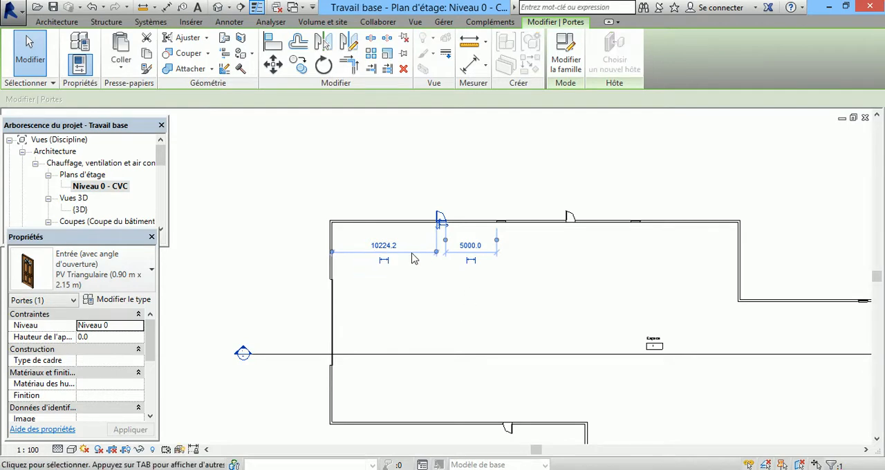
Step: Examine the first upper-wall door's distances to the left wall and the window, and review the whole floor plan
click(277, 193)
scroll(274, 193, down, 2)
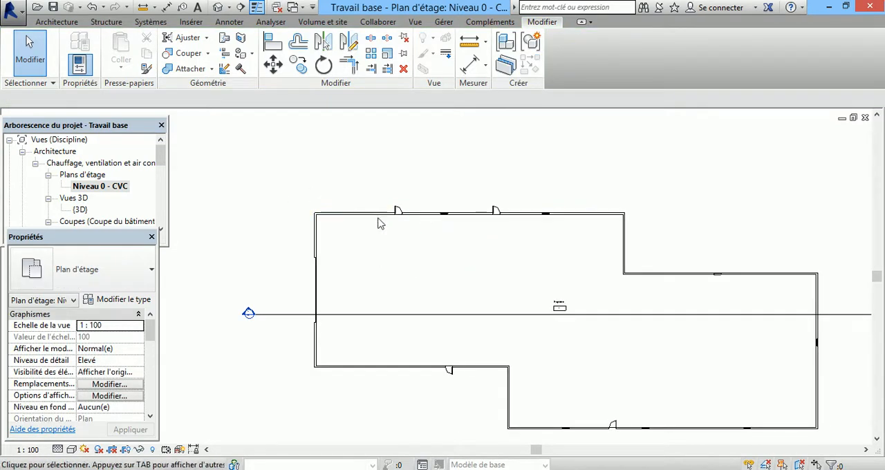
scroll(366, 188, down, 2)
scroll(378, 197, up, 2)
scroll(378, 201, up, 3)
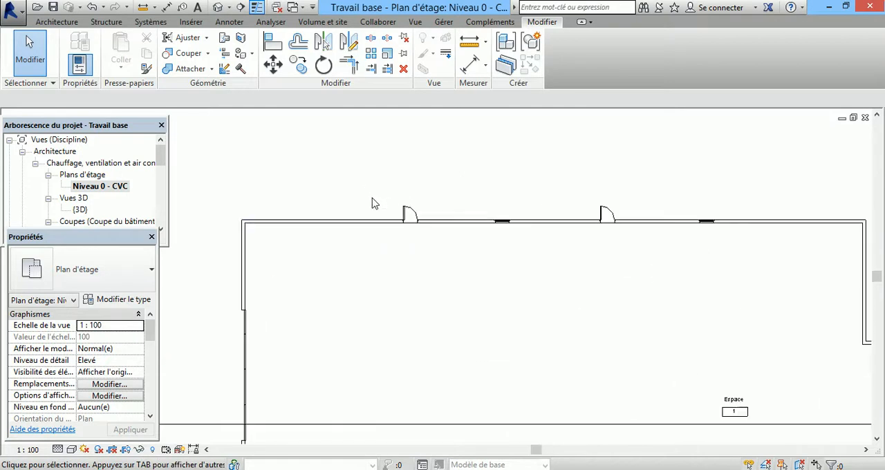
scroll(409, 218, down, 1)
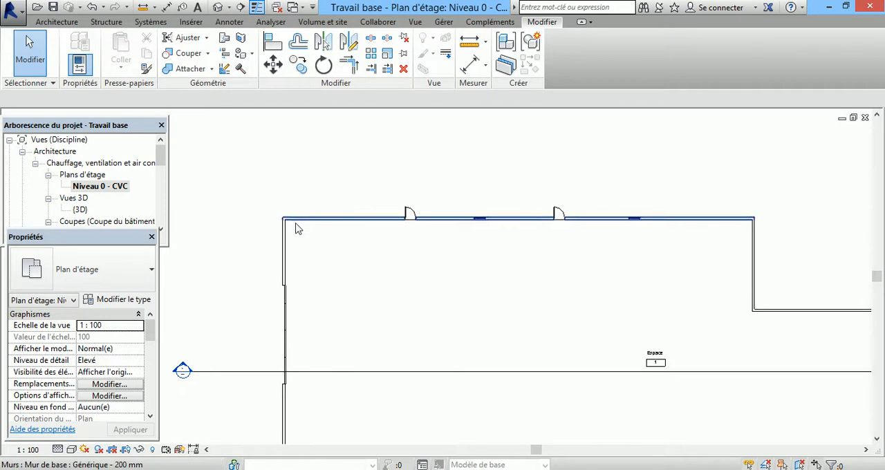
click(409, 214)
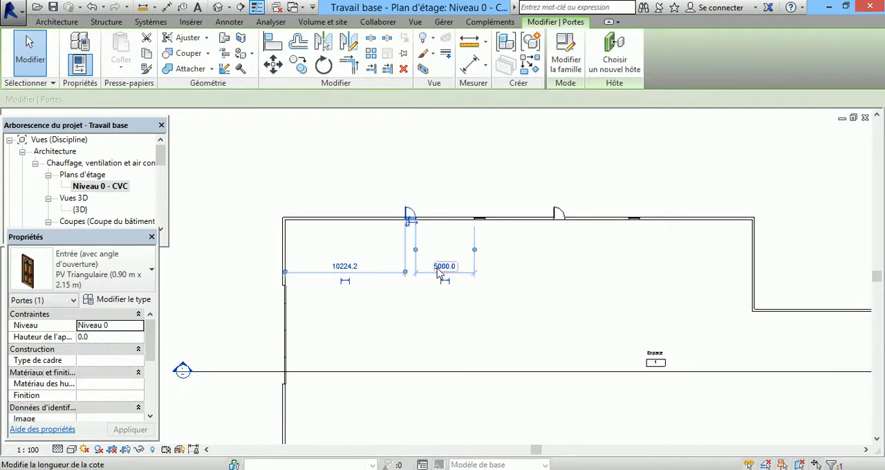
click(391, 193)
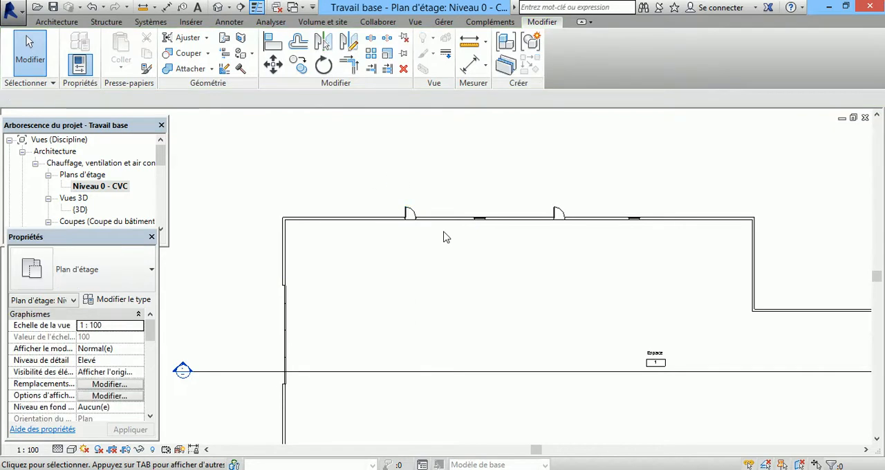
scroll(371, 228, down, 3)
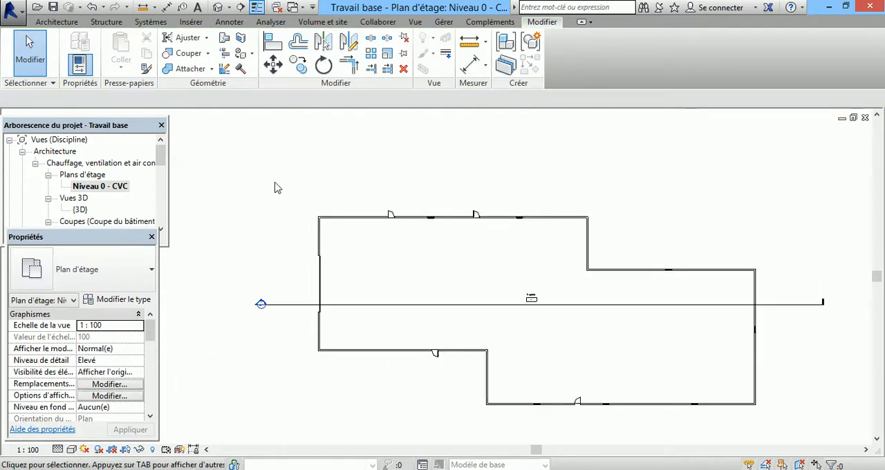
Step: View the Niveau 1 - CVC floor plan and open the Niveau 0 - Plafond CVC ceiling plan
click(162, 229)
click(163, 230)
click(163, 229)
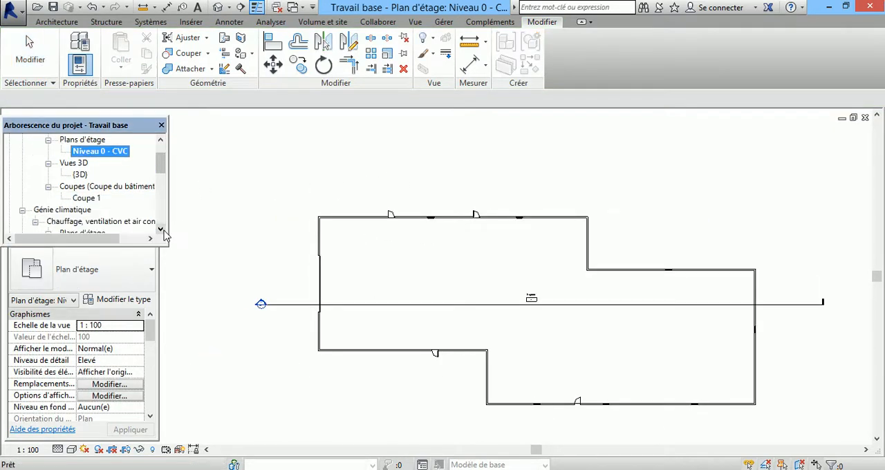
click(163, 229)
click(163, 229)
click(163, 230)
click(163, 230)
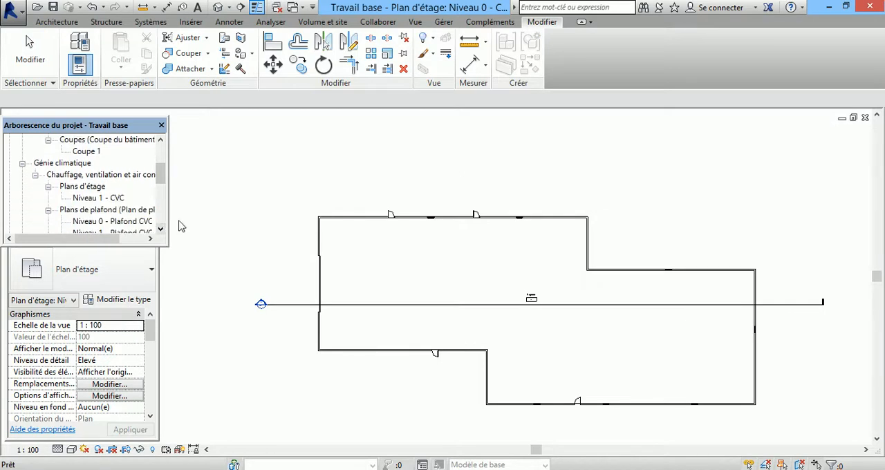
double_click(104, 199)
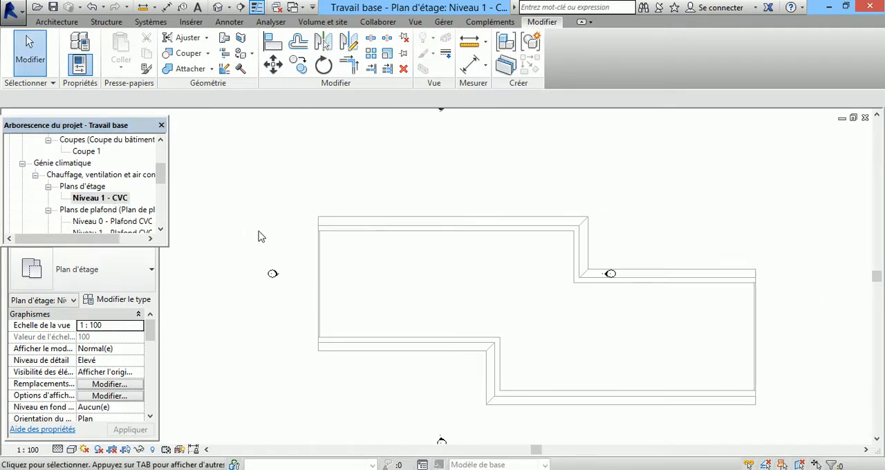
double_click(112, 221)
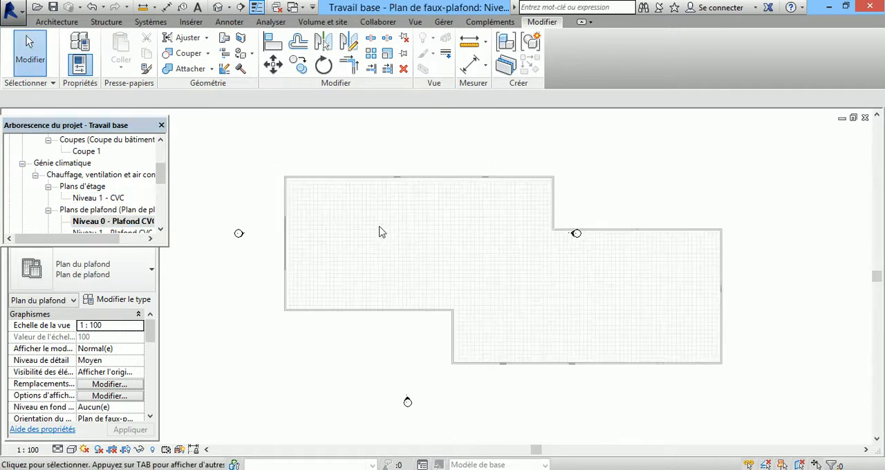
scroll(356, 222, up, 1)
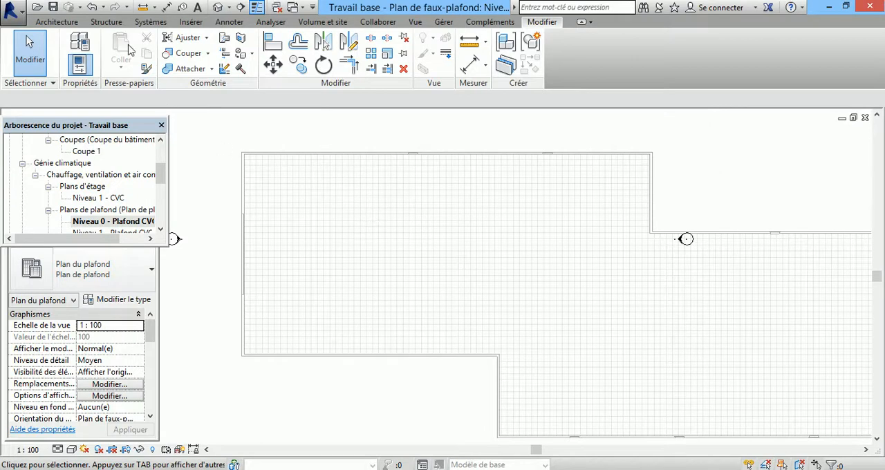
Step: Start placing an air terminal with the type Bouche de reprise, Raccordement 300 x 300 à face 600 x 600
click(151, 23)
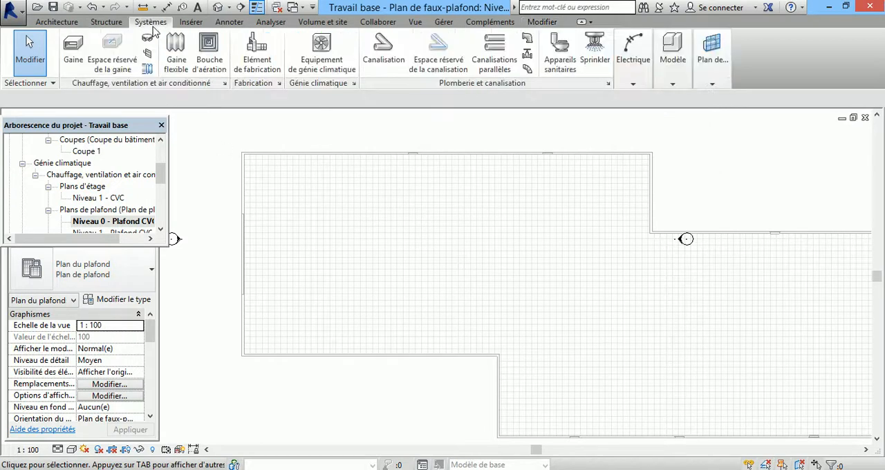
click(213, 61)
click(473, 193)
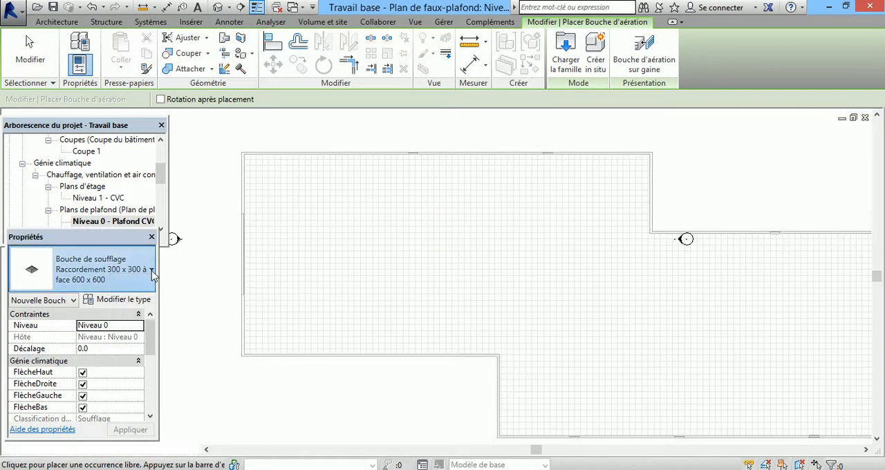
click(152, 270)
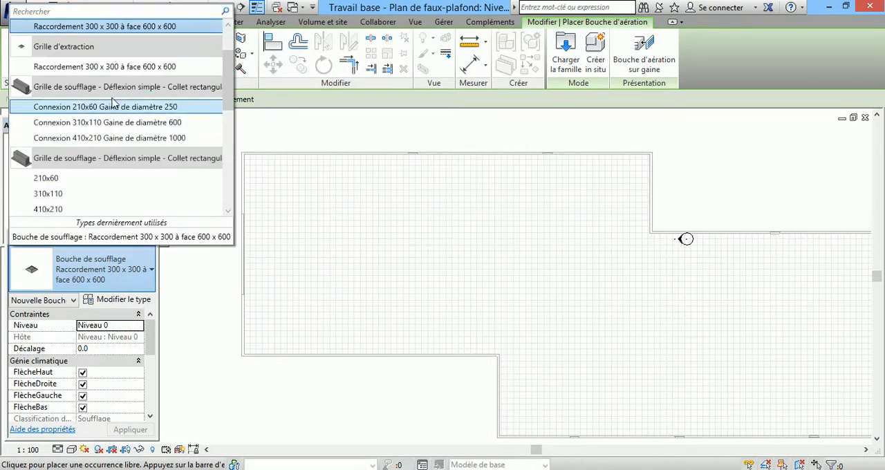
scroll(230, 81, up, 3)
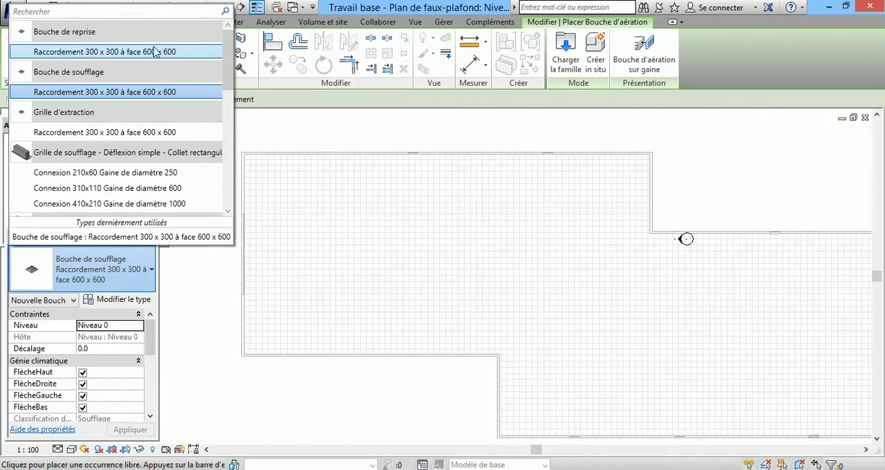
click(125, 55)
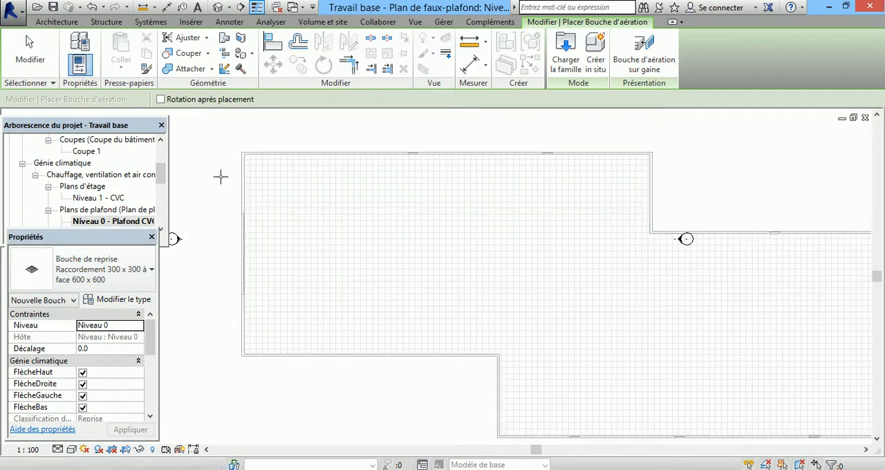
Step: Place a Bouche de soufflage, Raccordement 300 x 300 à face 600 x 600, at a ceiling grid intersection near the upper-left corner of the building
click(150, 270)
click(86, 92)
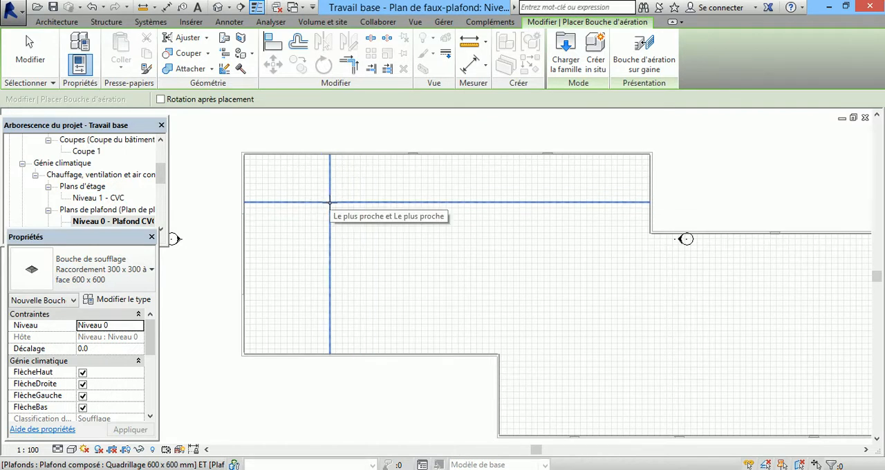
click(330, 203)
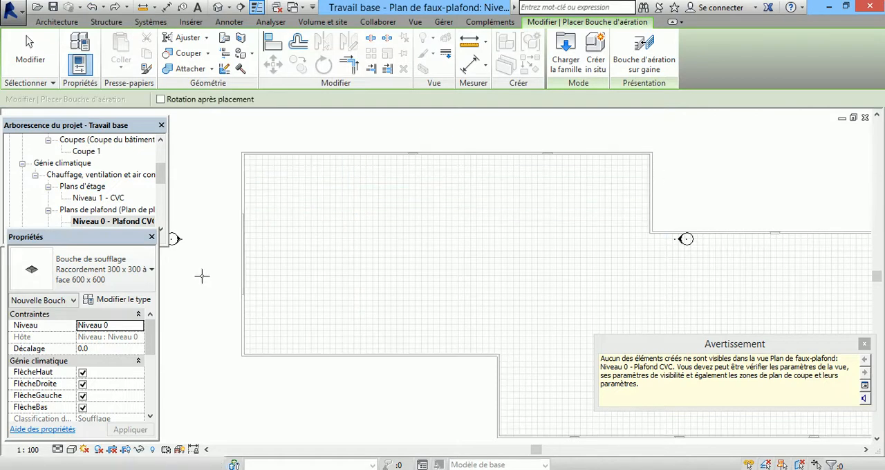
key(Escape)
key(Escape)
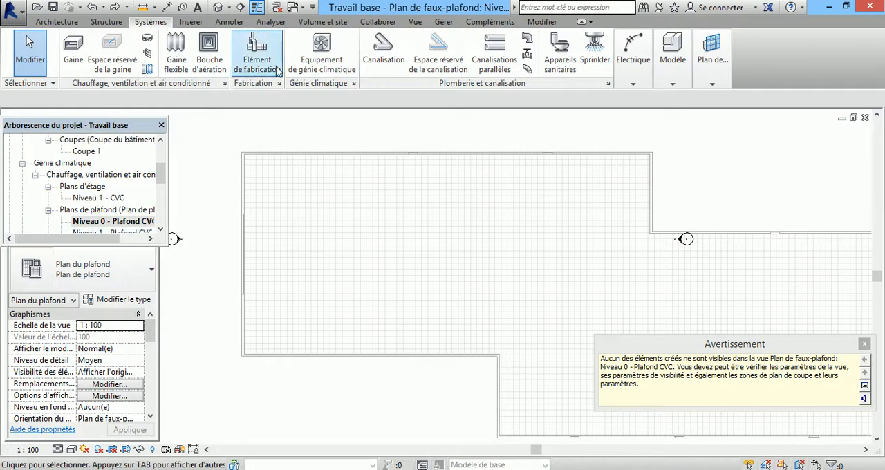
Step: Start placing a Bouche de soufflage, Raccordement 300 x 300 à face 600 x 600, with an offset of 3200 and a flow of 250 m³/h
click(209, 50)
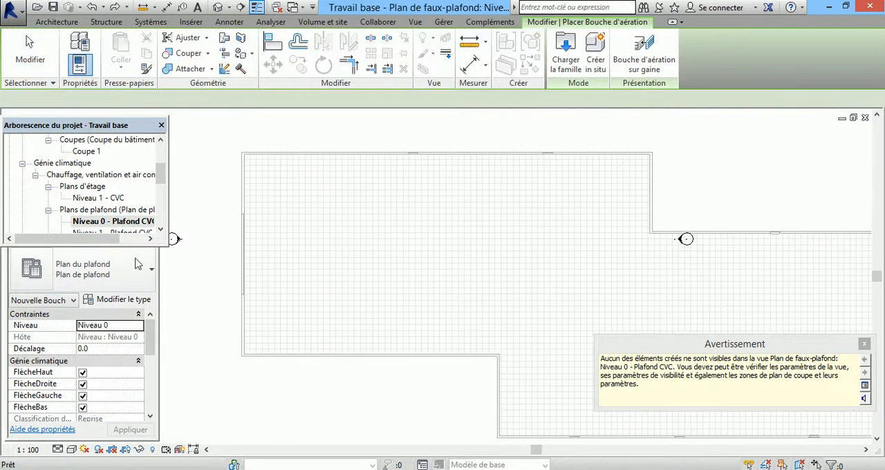
click(152, 271)
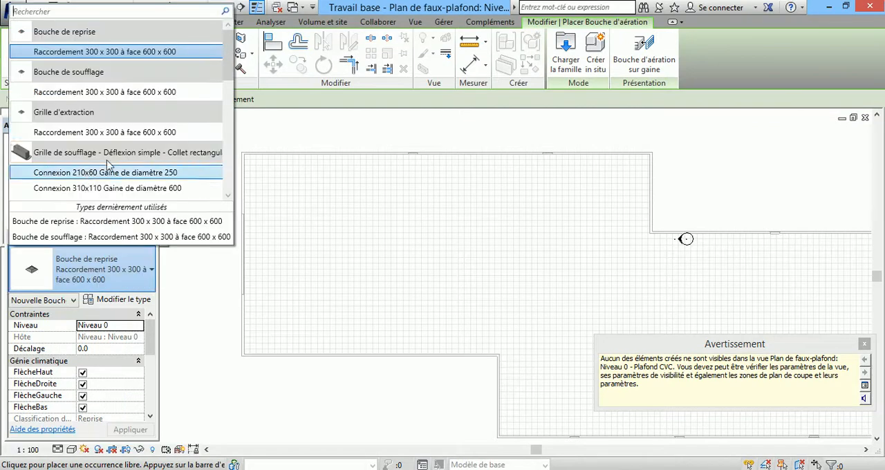
click(99, 91)
click(111, 361)
click(101, 349)
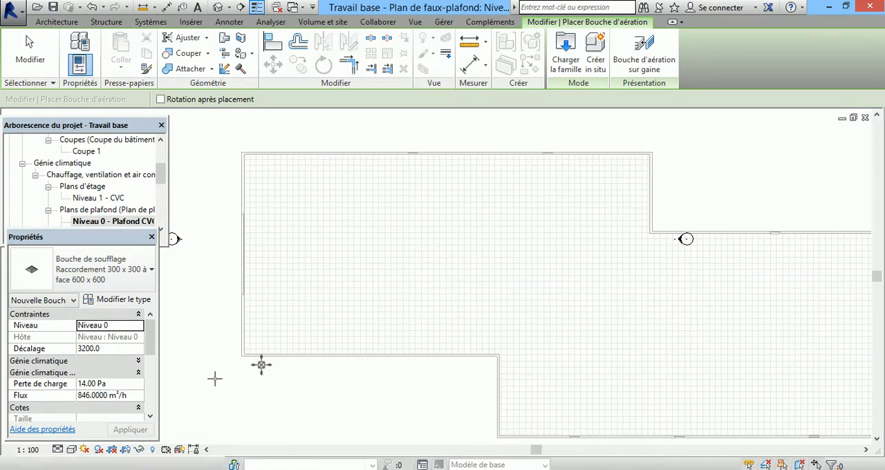
click(89, 396)
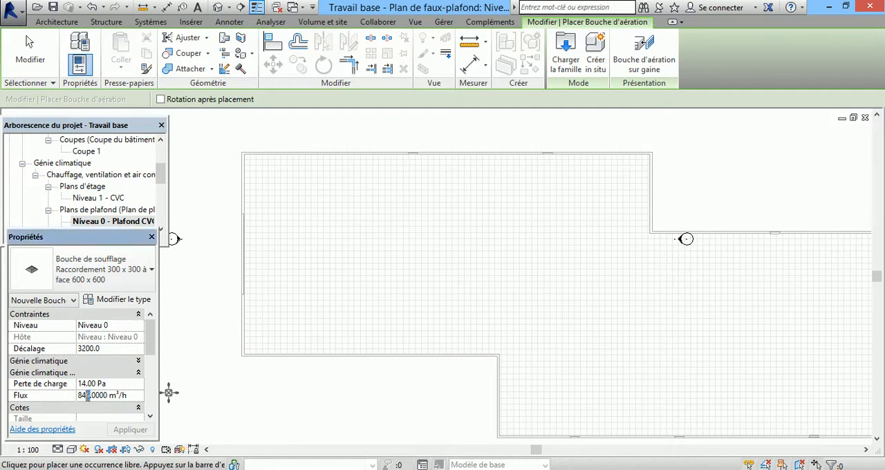
text(25)
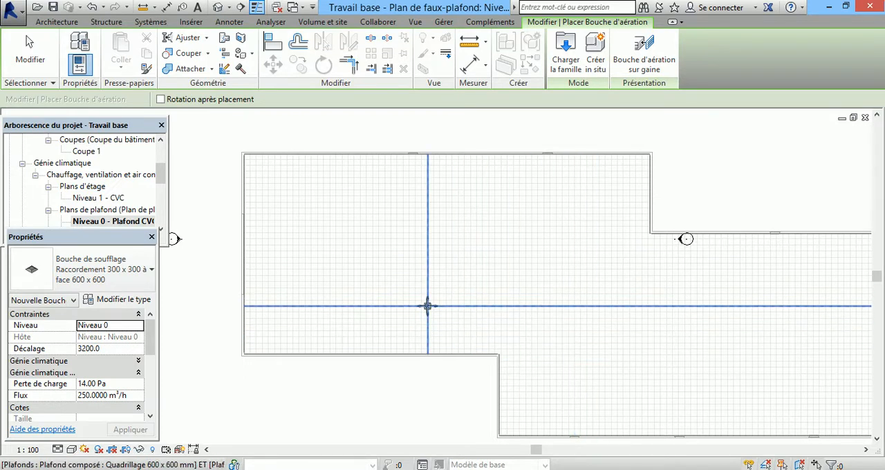
Step: Place four supply terminals in two rows of two in the building's left part, about 4700 and 13700 below the upper wall
click(337, 201)
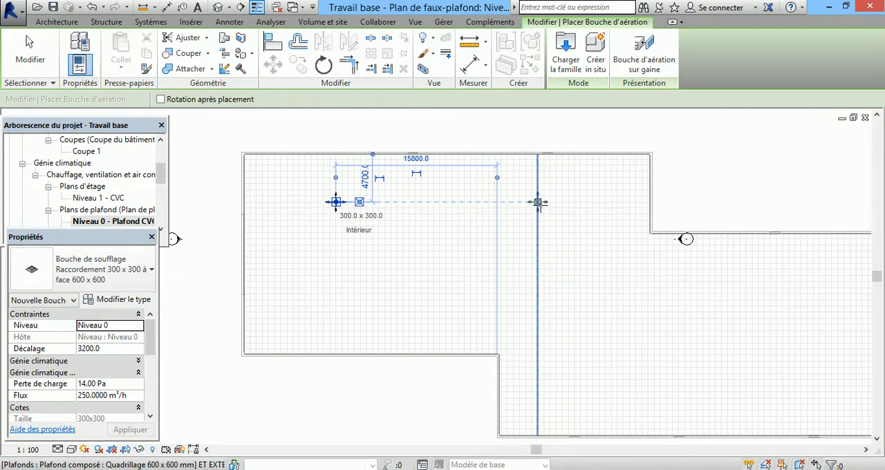
click(336, 294)
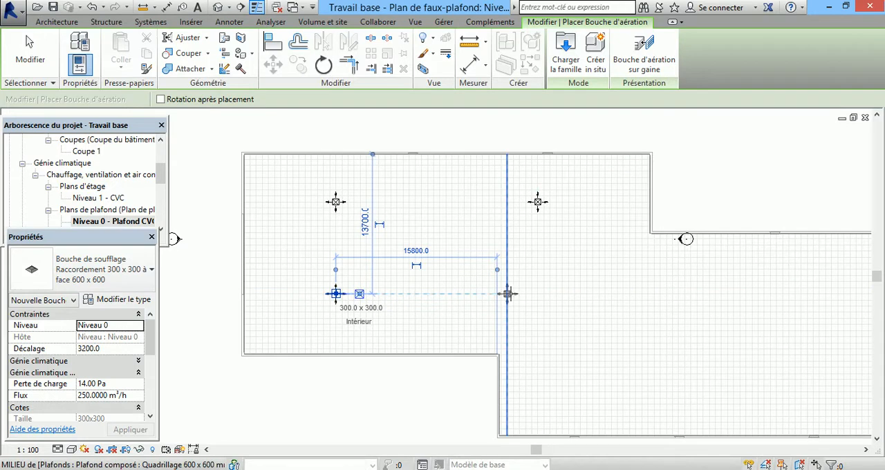
click(537, 293)
Step: Place four more supply terminals in the building's right part, two continuing the middle row and two in a lower row, and finish placing
scroll(318, 265, down, 3)
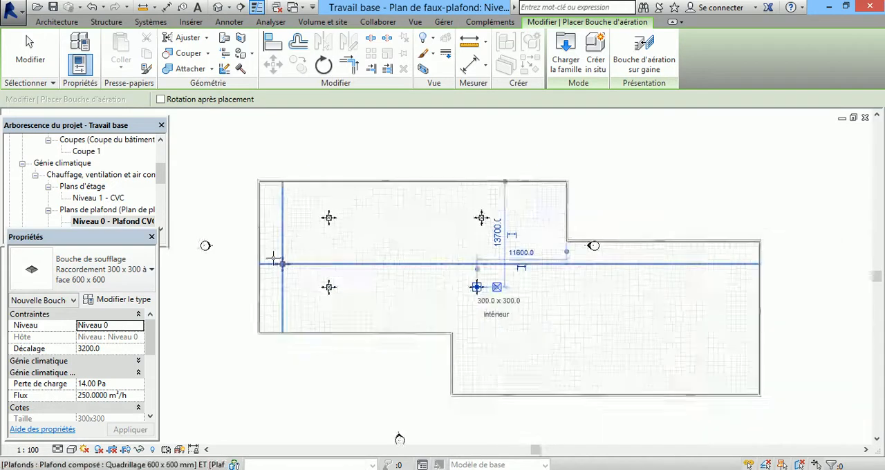
scroll(451, 283, up, 3)
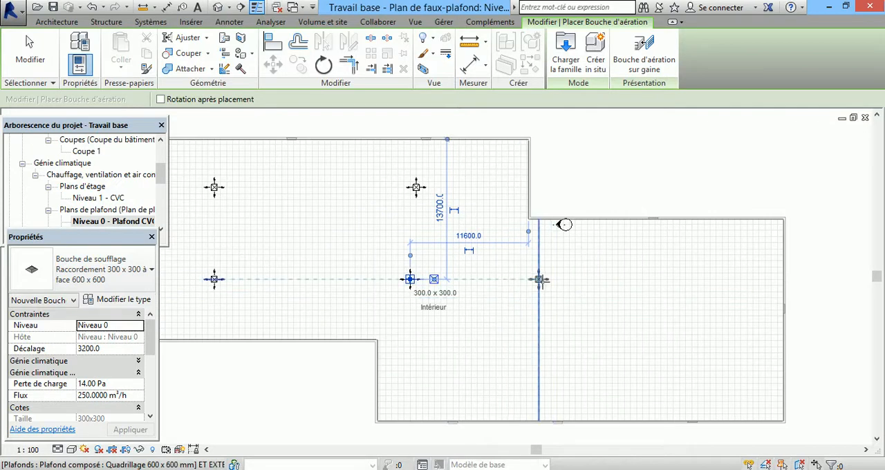
click(544, 279)
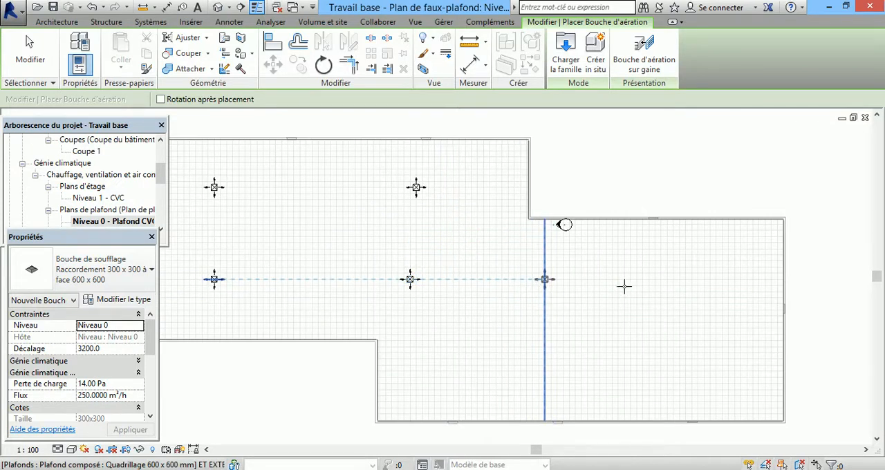
click(679, 279)
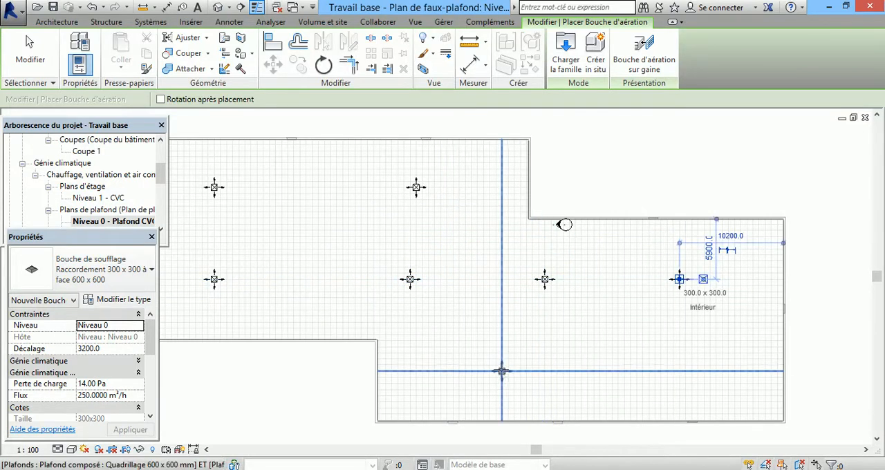
click(495, 359)
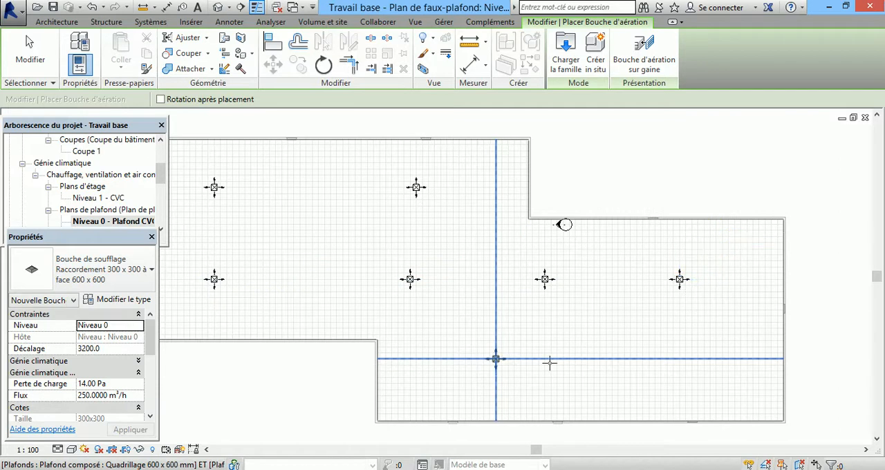
click(630, 358)
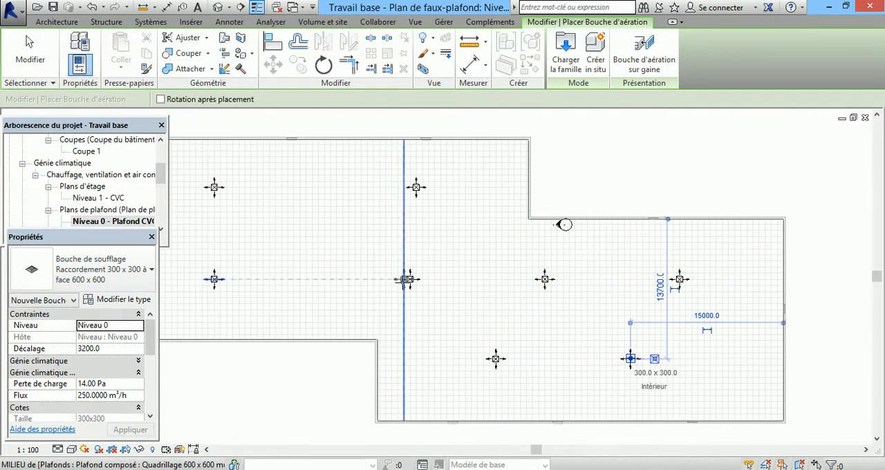
key(Escape)
key(Escape)
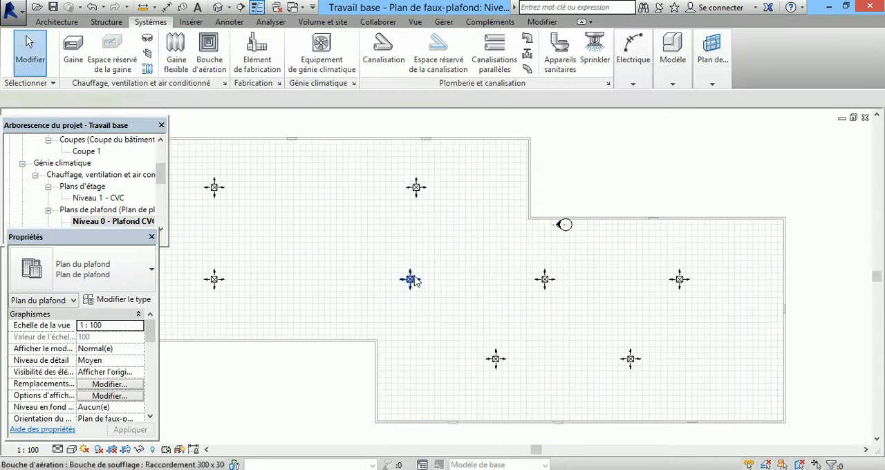
Step: Move the middle row's second supply terminal directly below the upper row's second one, 11000 from the wall to its right
click(412, 281)
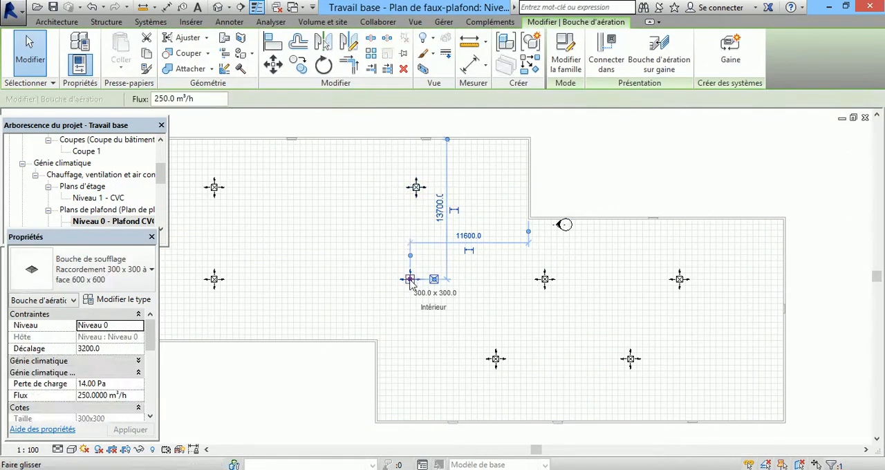
drag(410, 281, 418, 283)
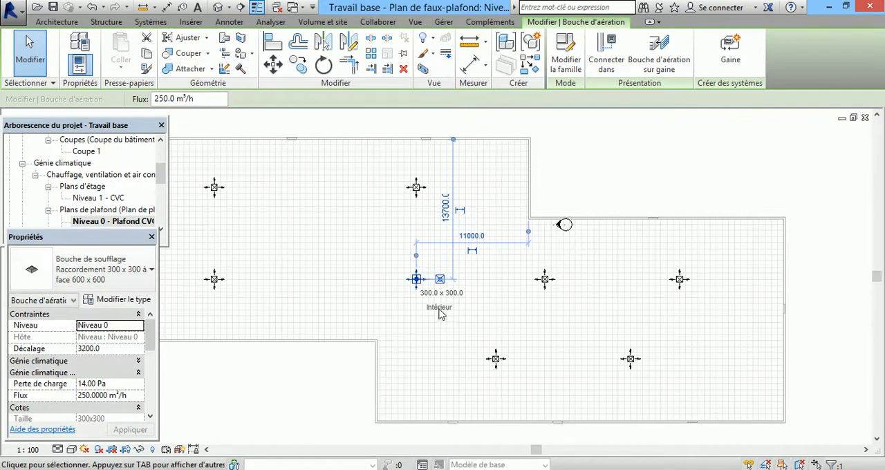
click(599, 157)
Step: Move the lower row's right supply terminal directly below the middle row's rightmost one, 10200 from the right wall
scroll(640, 281, down, 2)
scroll(688, 356, up, 3)
drag(657, 337, 715, 338)
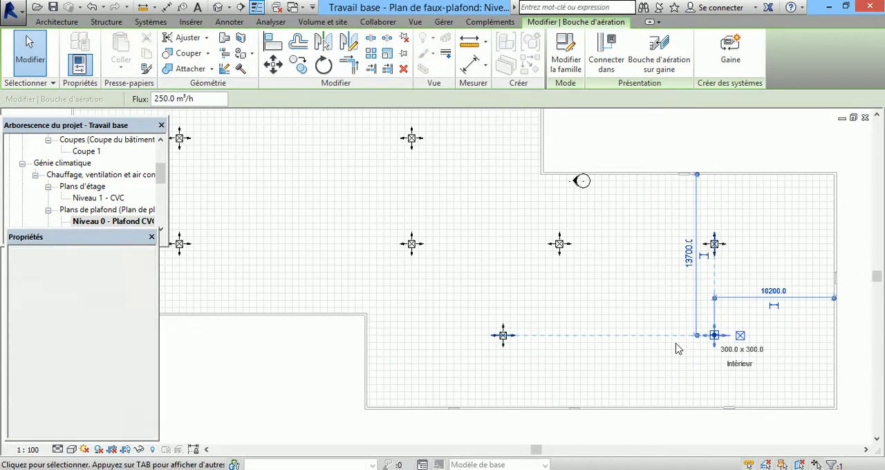
click(622, 149)
Step: Review the supply terminal layout and check the offset and flow of the middle row's leftmost terminal
scroll(761, 401, down, 2)
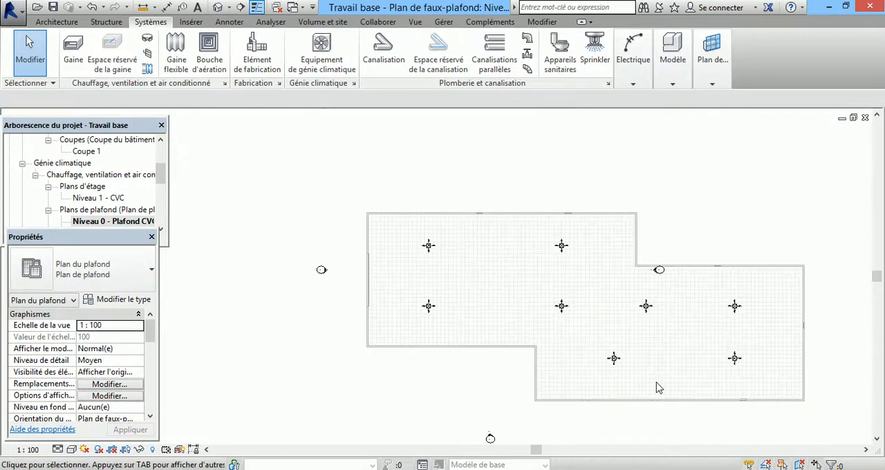
scroll(644, 383, up, 1)
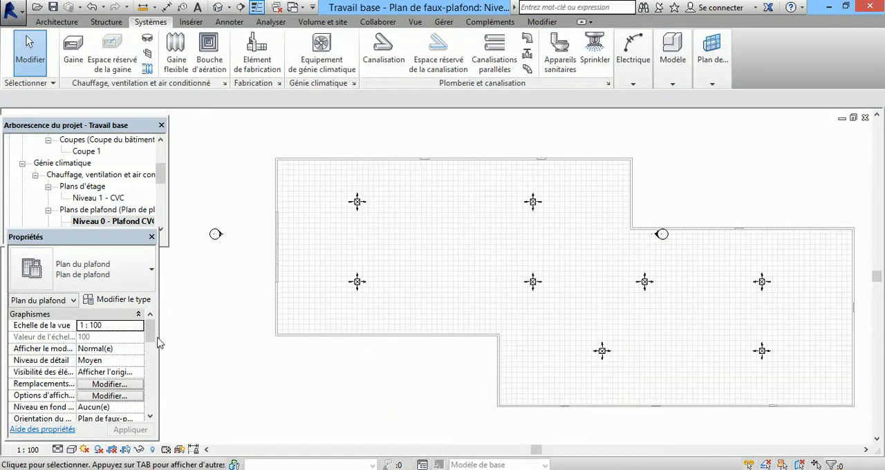
click(357, 282)
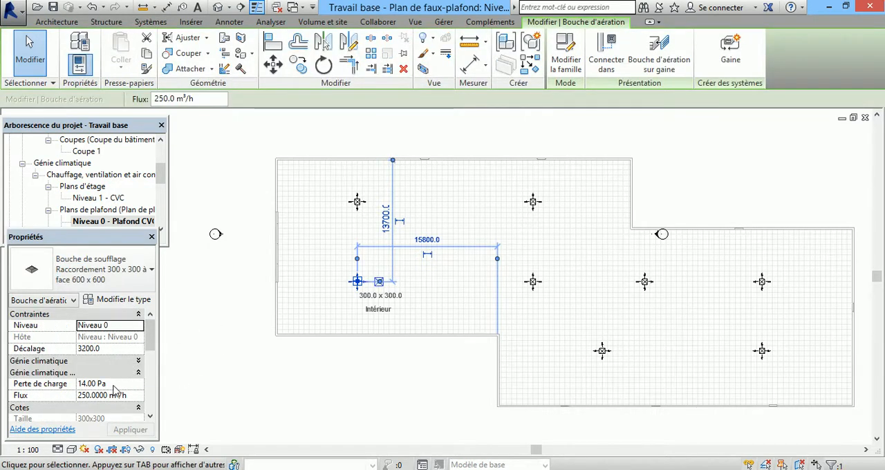
click(310, 305)
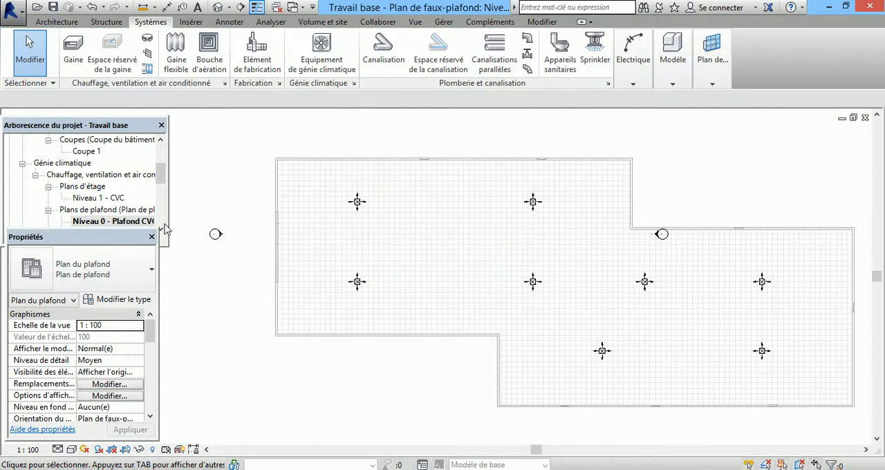
Step: Examine how the supply terminals sit on the ceiling in the Coupe 1 section, and return to the Niveau 0 - Plafond CVC plan
click(113, 191)
double_click(89, 152)
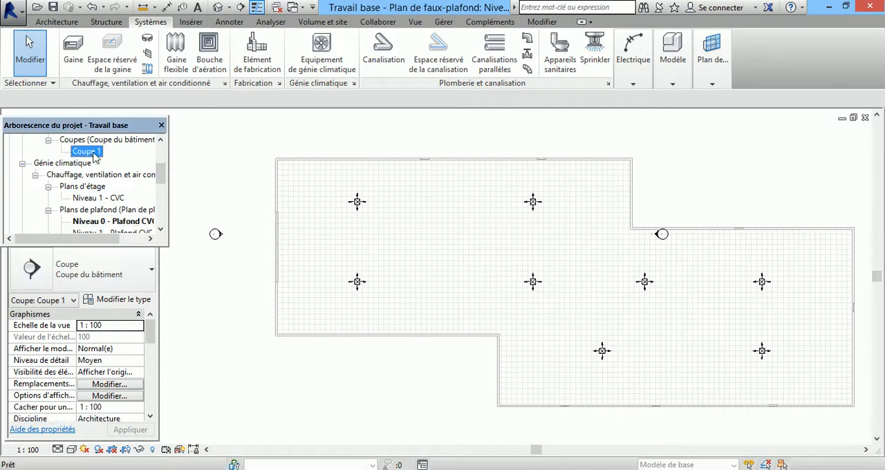
scroll(395, 322, up, 6)
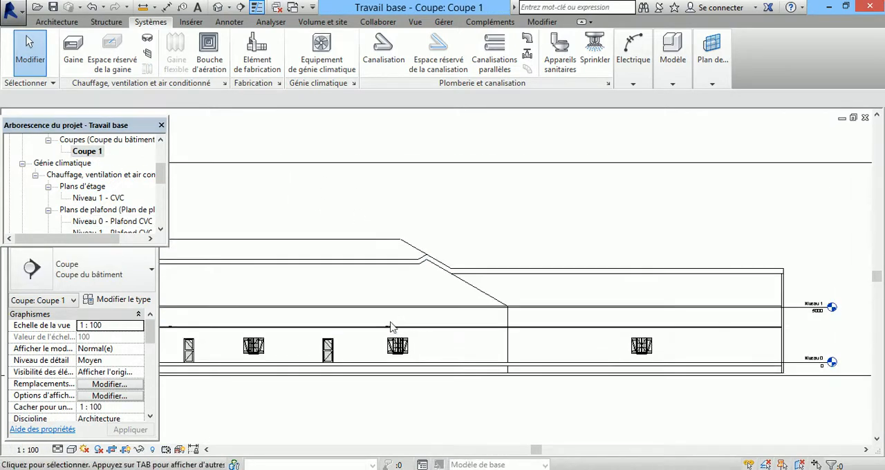
scroll(393, 333, up, 4)
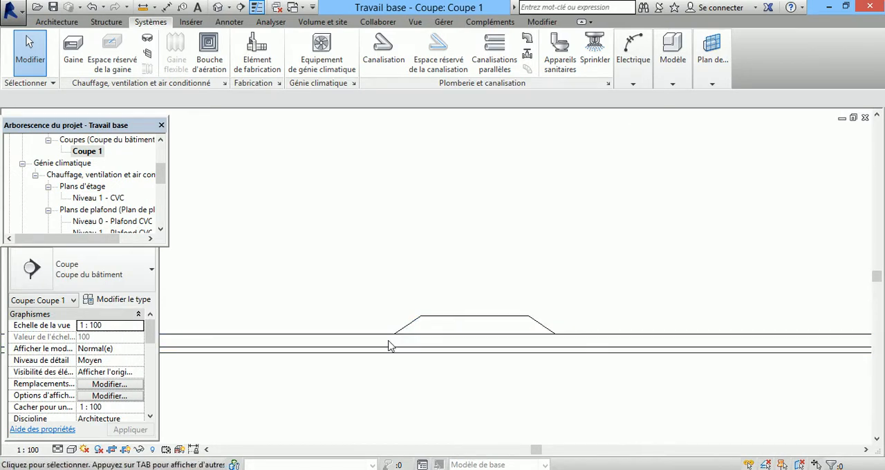
scroll(522, 296, down, 4)
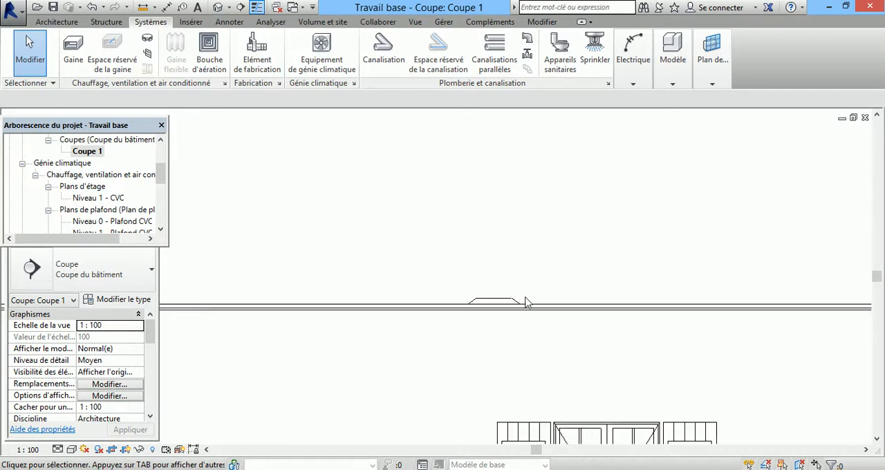
scroll(512, 274, down, 2)
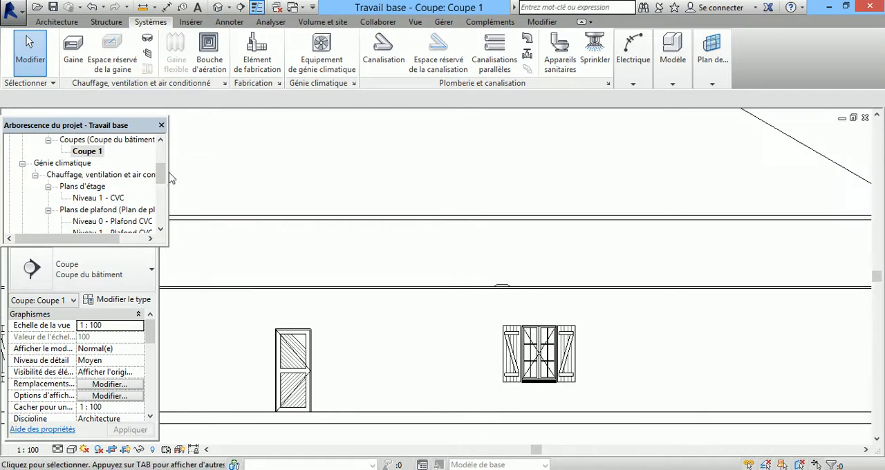
drag(160, 179, 162, 180)
double_click(138, 186)
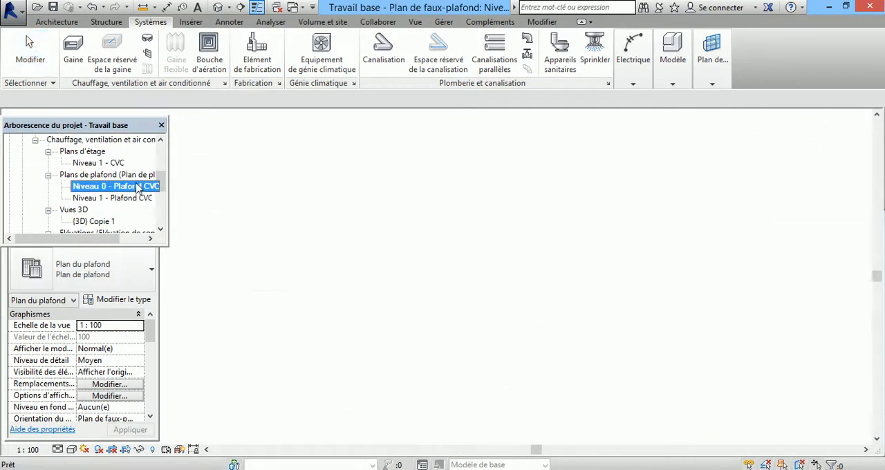
scroll(350, 274, down, 2)
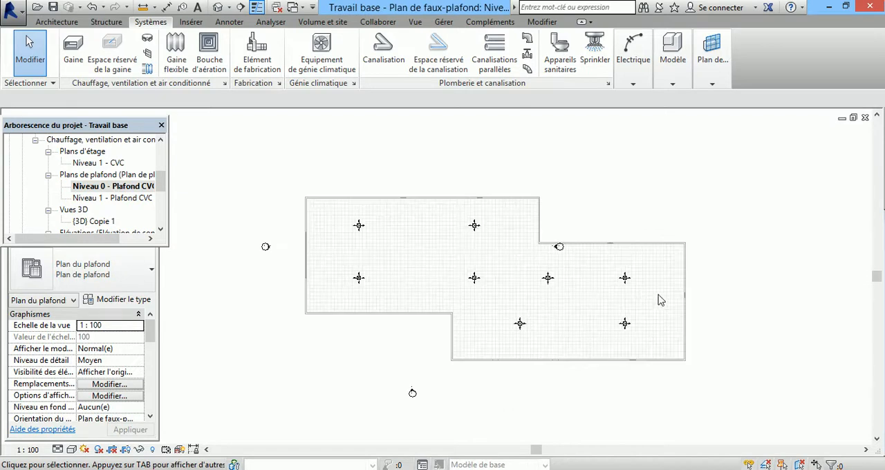
scroll(713, 306, up, 2)
scroll(739, 331, down, 1)
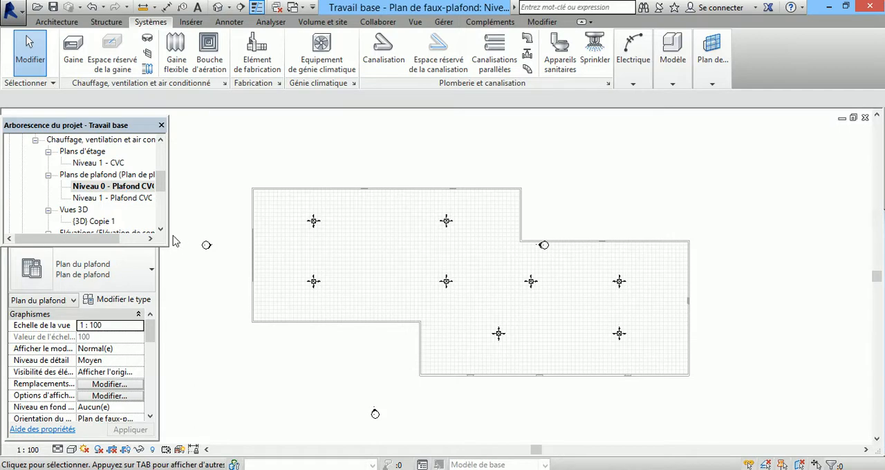
Step: Load the family Ventilateur - 2 connecteurs horizontaux - Circulaire - 6000 m3h from MEP Mécanique, Air-Composants latéraux, Extracteurs et ventilateurs
click(318, 59)
click(572, 59)
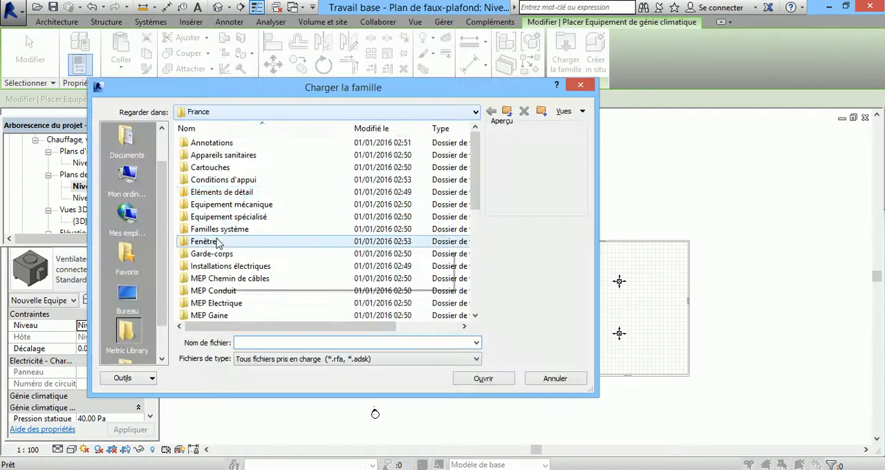
scroll(230, 256, down, 2)
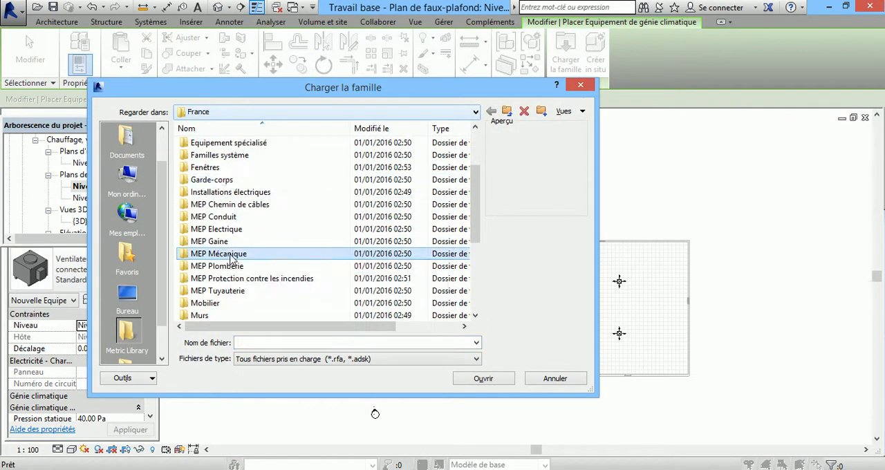
double_click(230, 255)
double_click(241, 143)
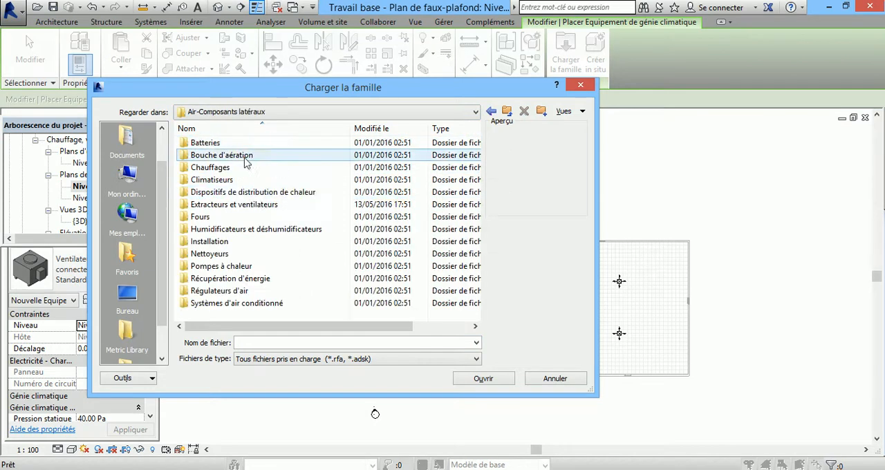
double_click(258, 205)
scroll(258, 213, down, 5)
scroll(262, 231, up, 2)
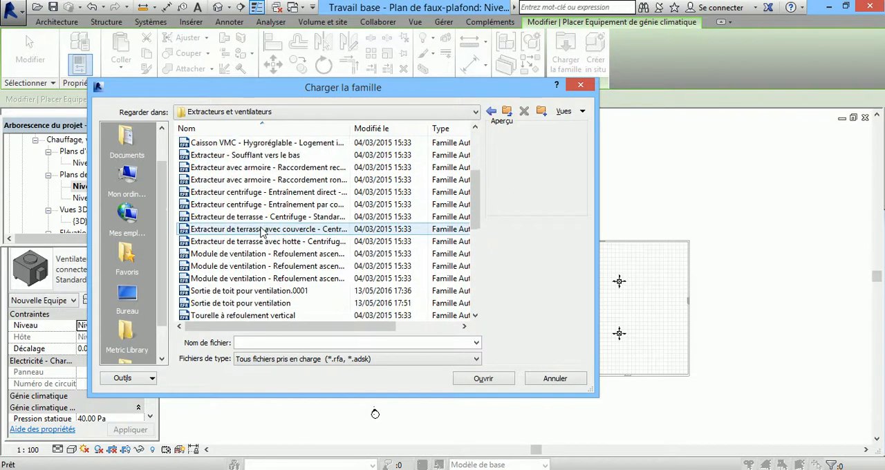
scroll(260, 231, down, 3)
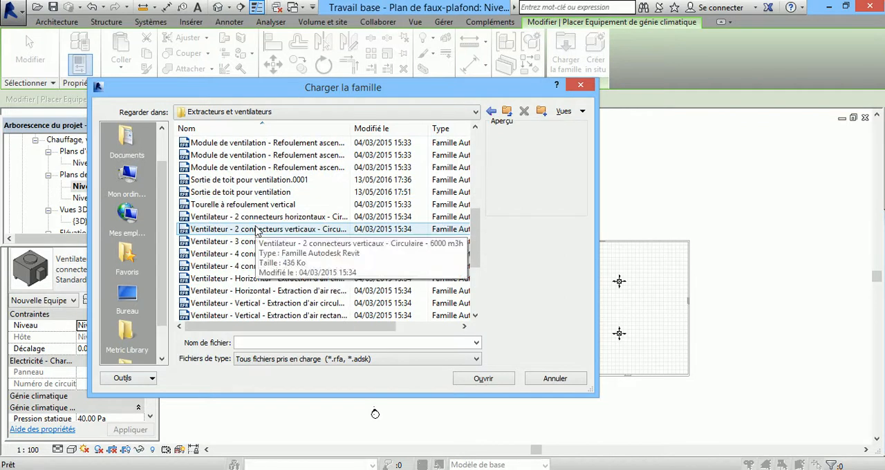
click(262, 220)
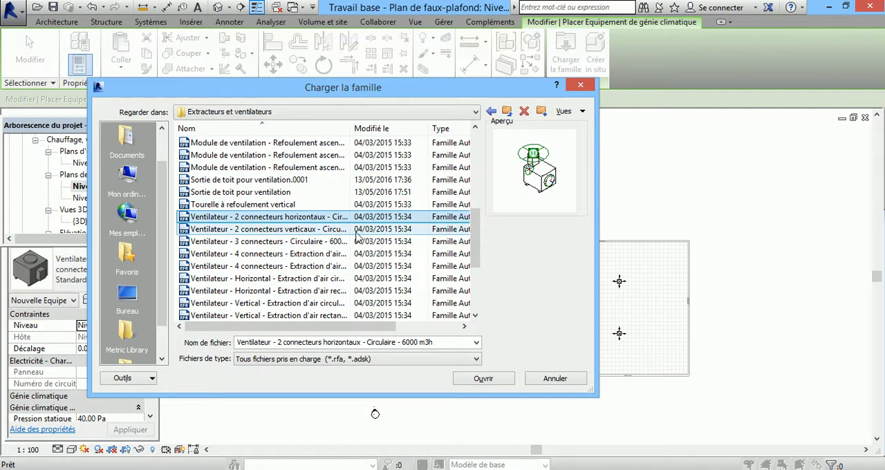
click(485, 379)
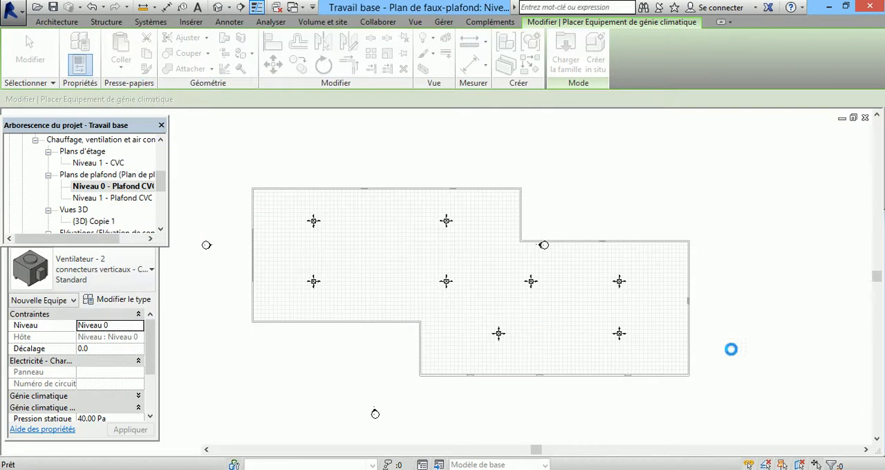
Step: Place the horizontal two-connector fan on Niveau 0 with a 5000 offset, 4800 from the building's right wall between the two terminal rows
scroll(684, 318, up, 1)
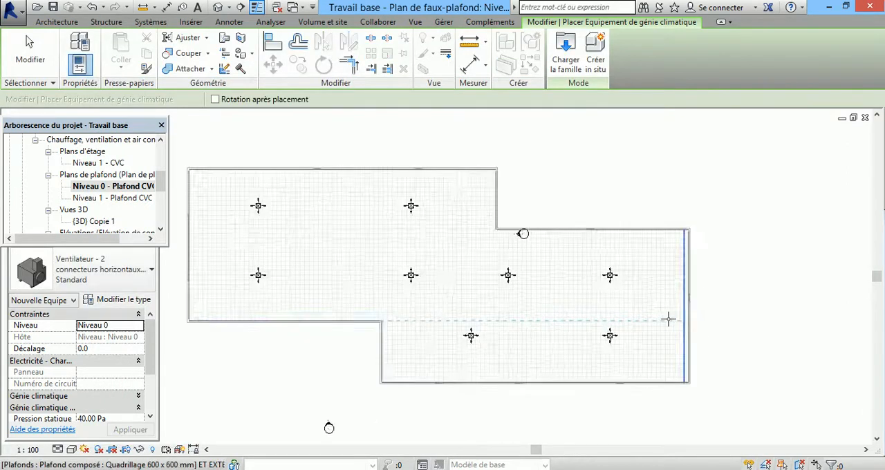
scroll(677, 321, up, 3)
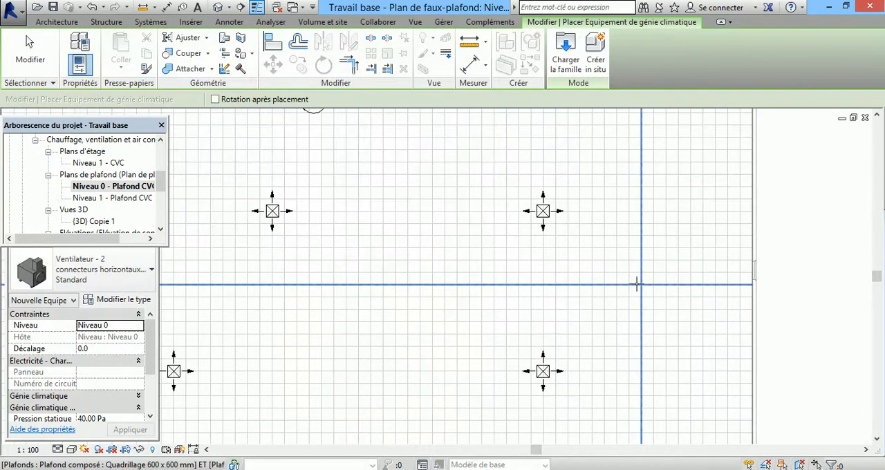
click(91, 349)
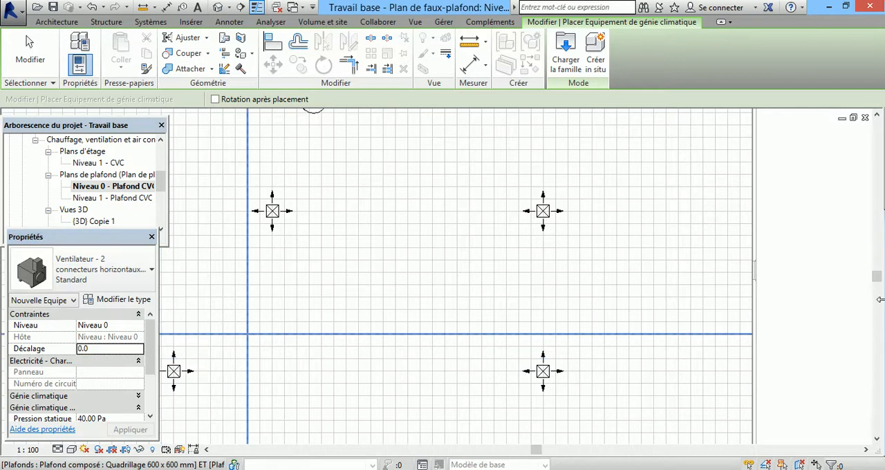
click(81, 349)
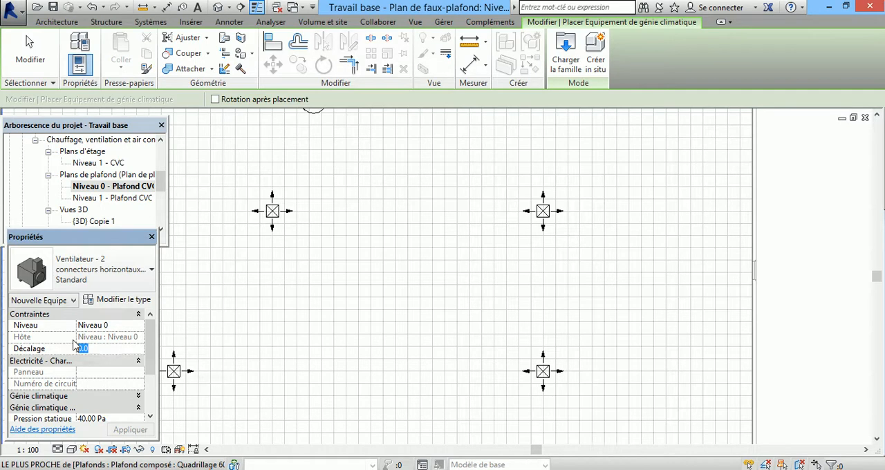
text(300)
text(000)
key(Return)
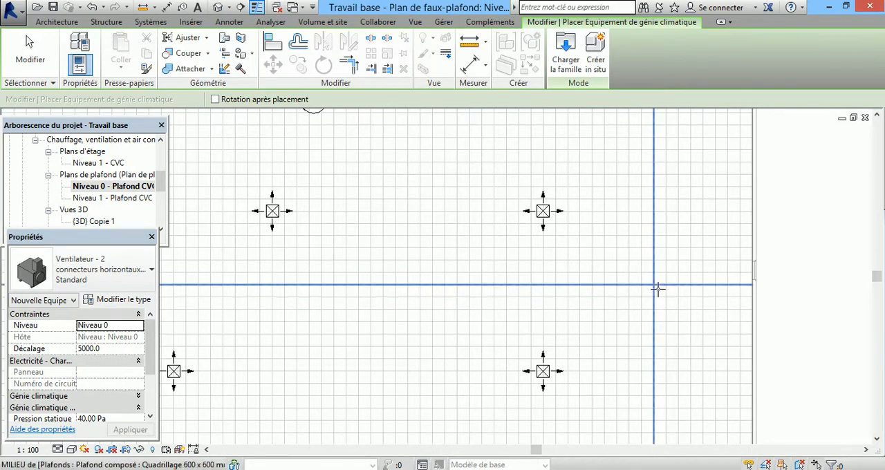
click(653, 287)
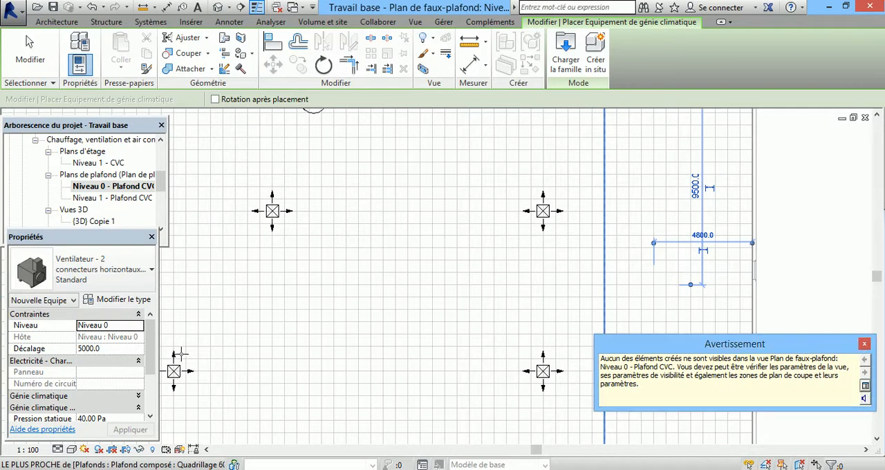
click(864, 345)
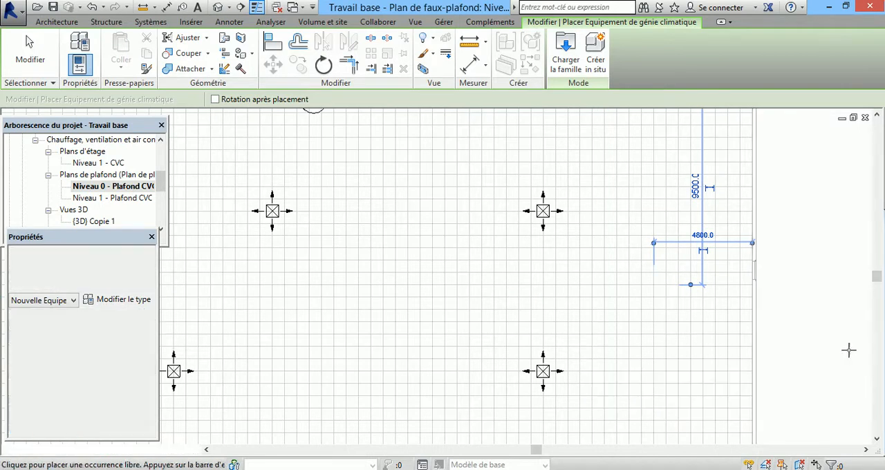
key(Escape)
key(Escape)
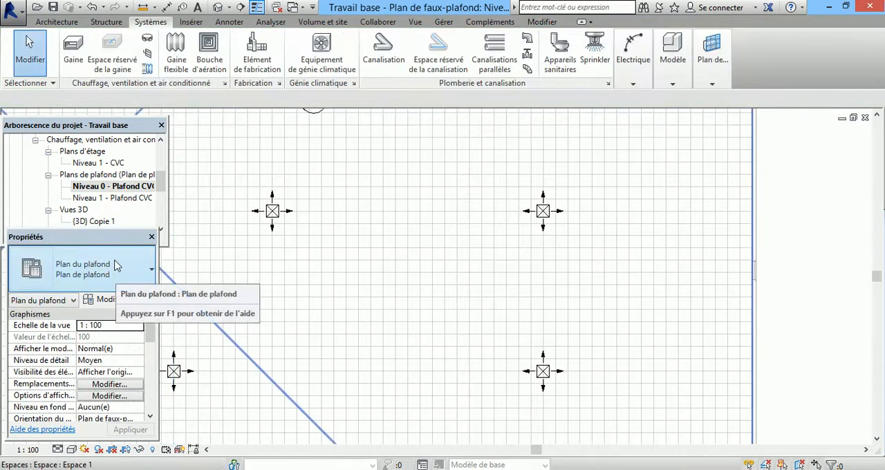
Step: Set the ceiling plan's view range to a top offset of 5000 and a view depth offset of 5000
drag(150, 332, 150, 378)
click(110, 369)
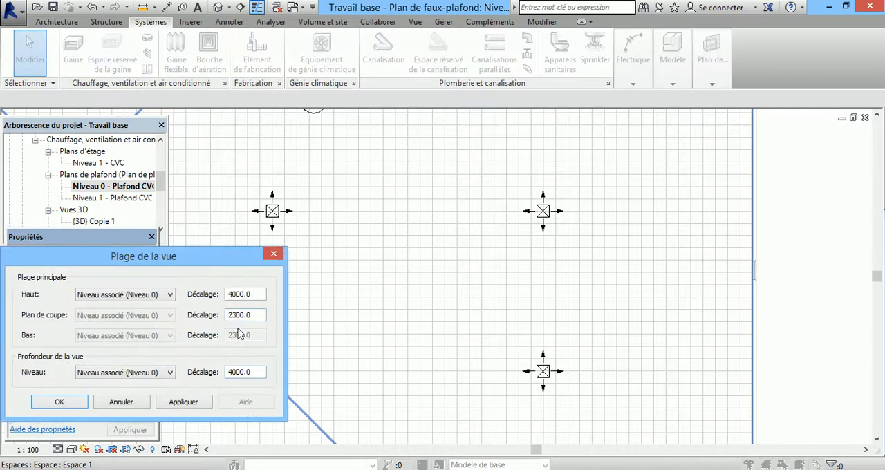
drag(234, 372, 224, 383)
text(5)
click(61, 403)
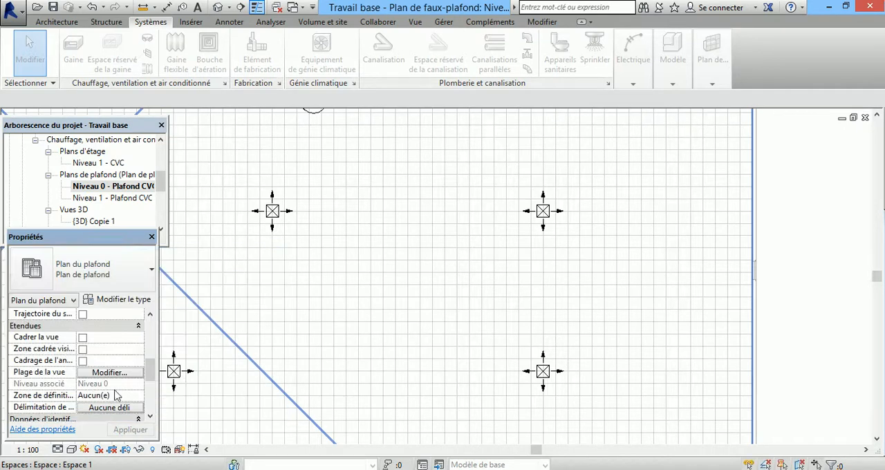
scroll(765, 366, down, 4)
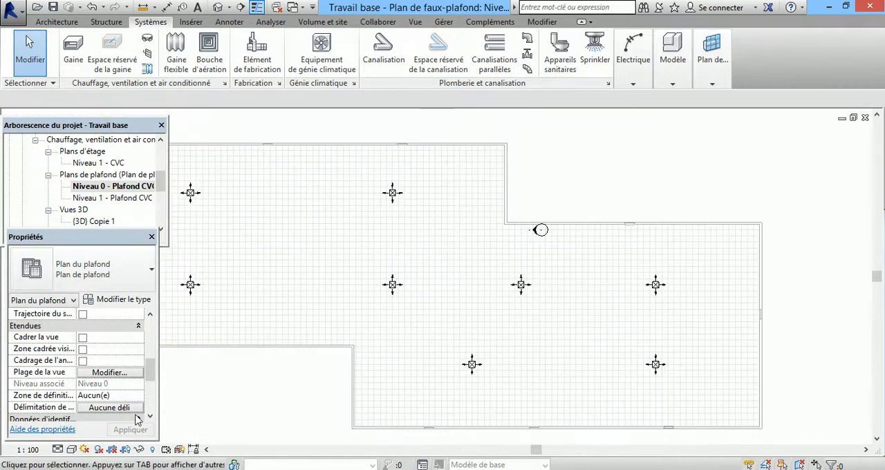
click(98, 374)
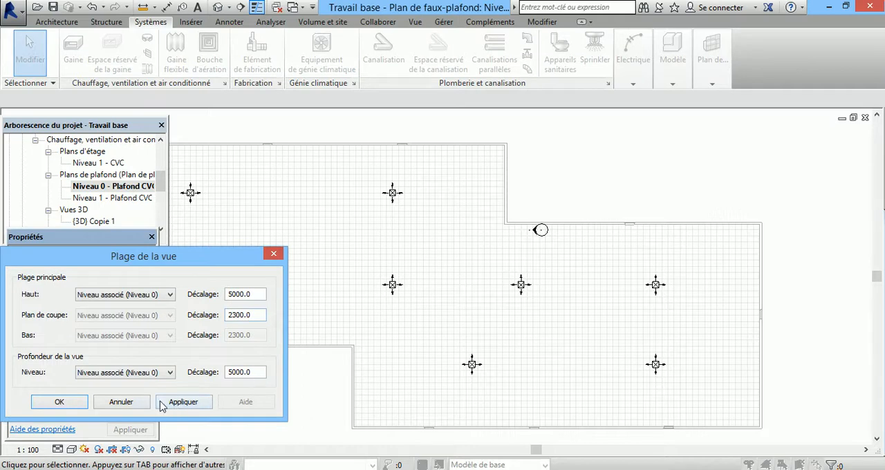
click(86, 408)
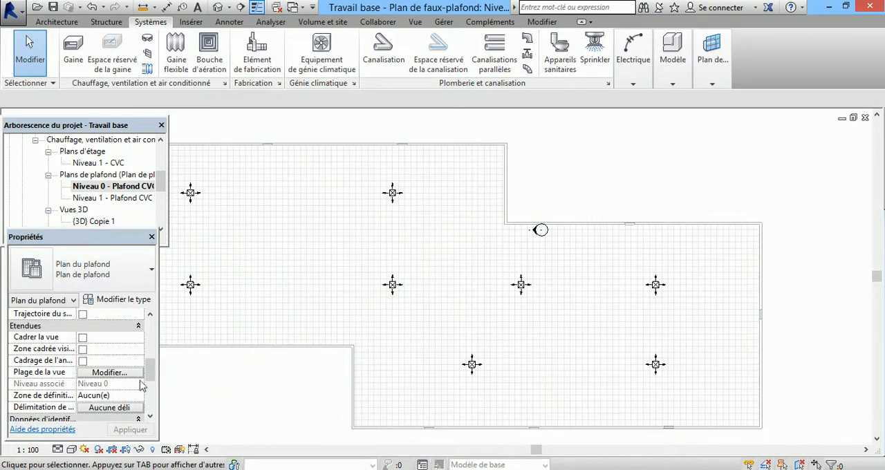
scroll(654, 202, down, 3)
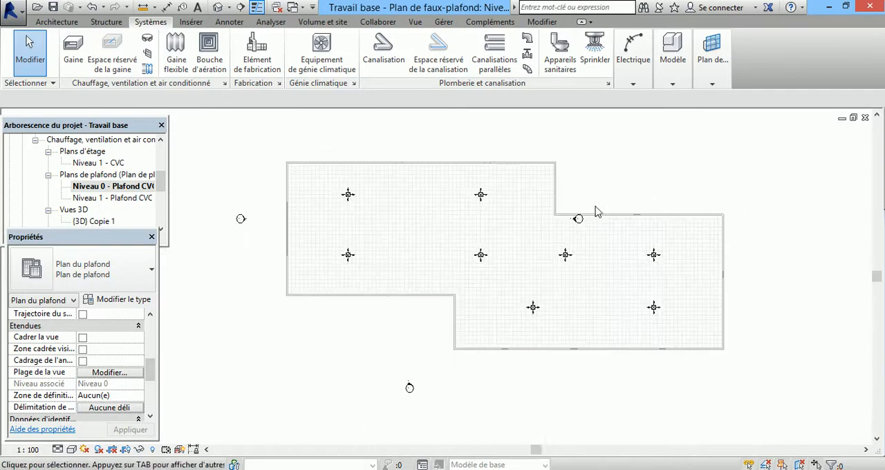
scroll(592, 208, up, 2)
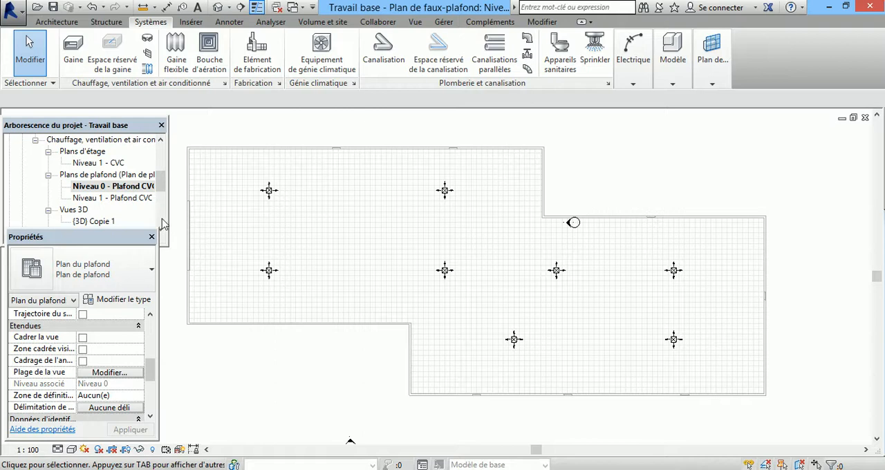
Step: Examine the placed fan in the {3D} Copie 1 view, and return to the Niveau 0 - Plafond CVC plan
double_click(97, 222)
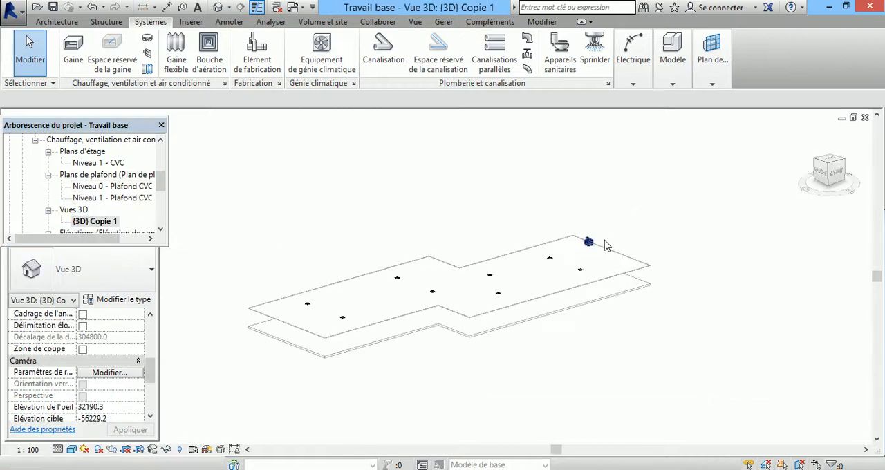
scroll(588, 246, up, 5)
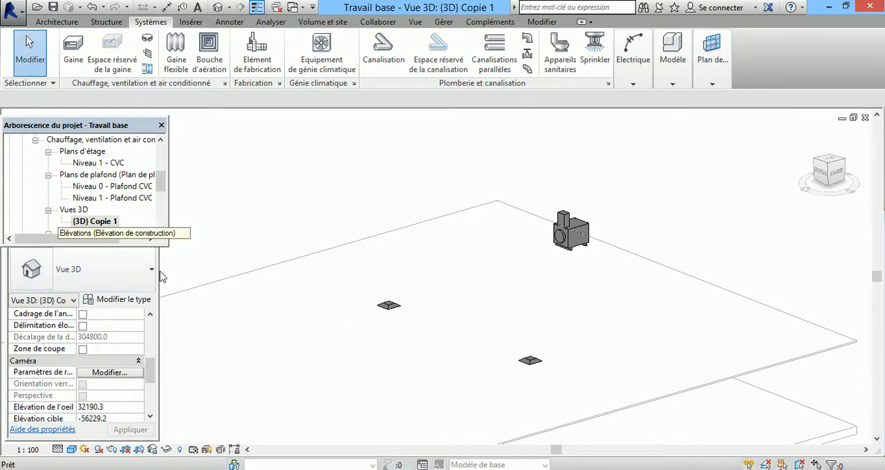
double_click(110, 187)
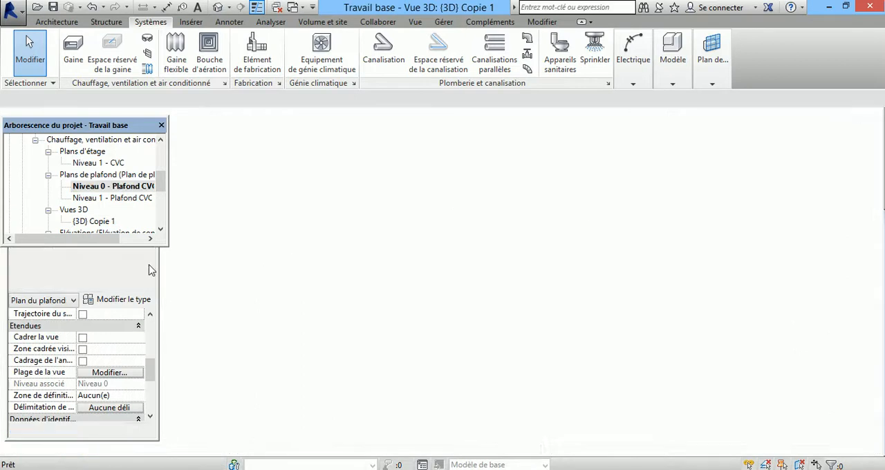
Step: Raise the ceiling plan's view range to 5200 for both the top offset and the view depth offset
click(122, 374)
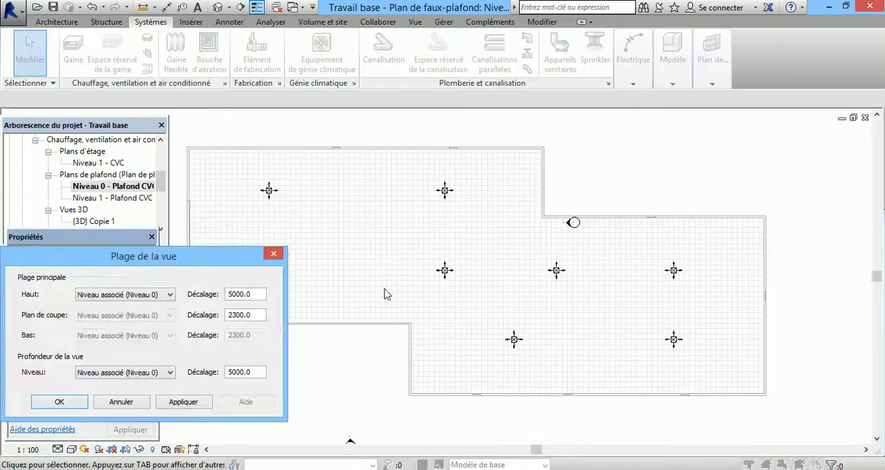
click(234, 294)
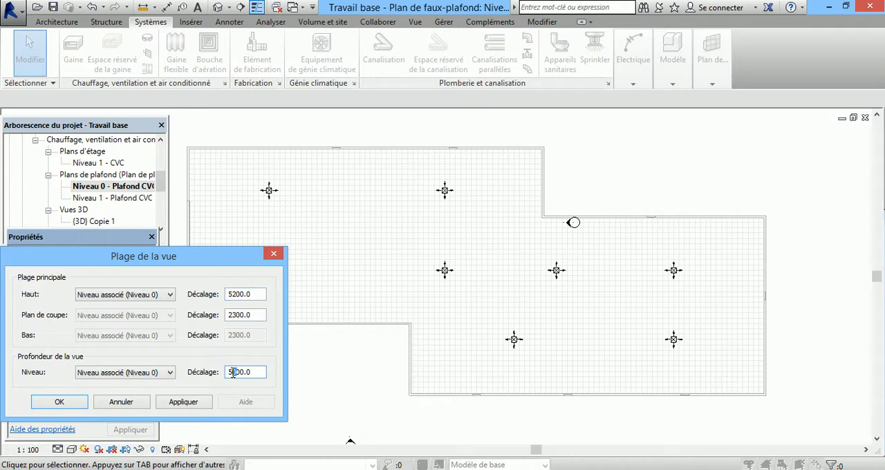
click(202, 406)
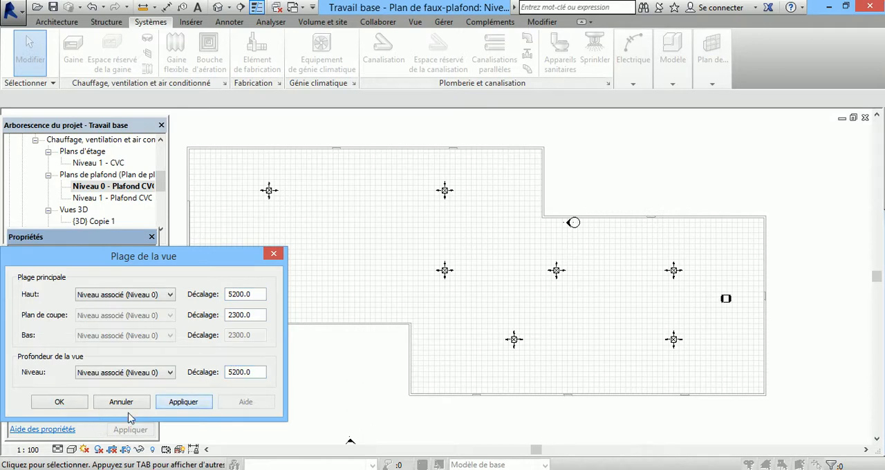
click(61, 403)
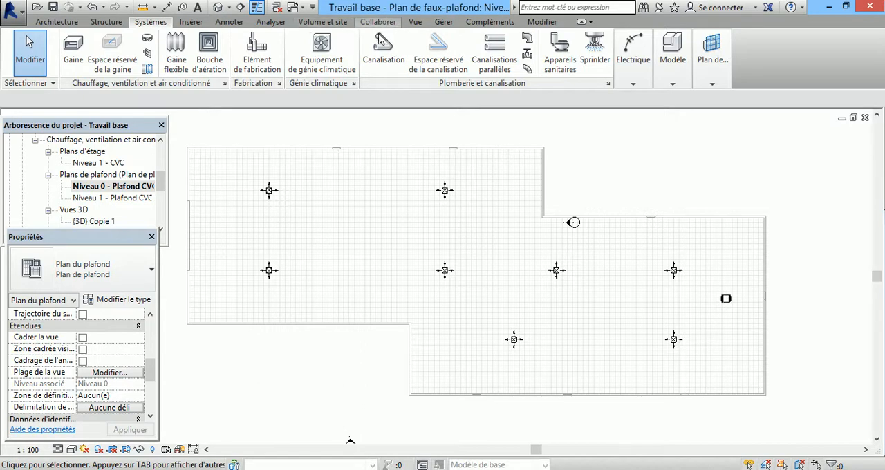
click(269, 190)
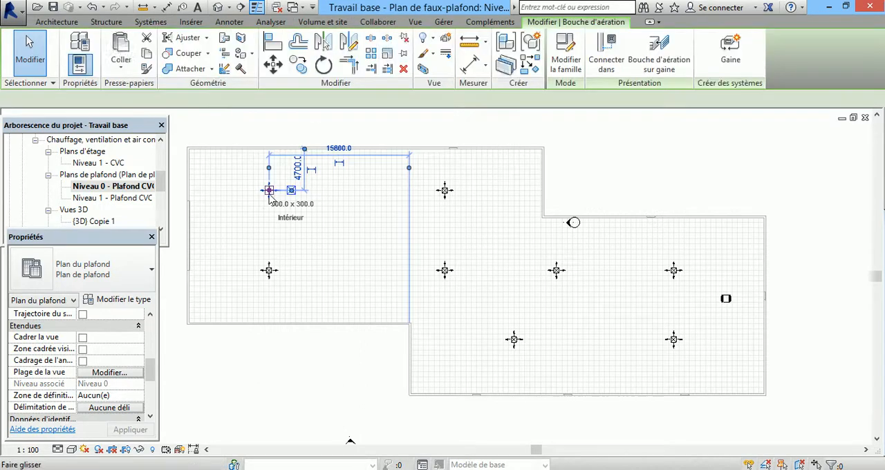
click(728, 57)
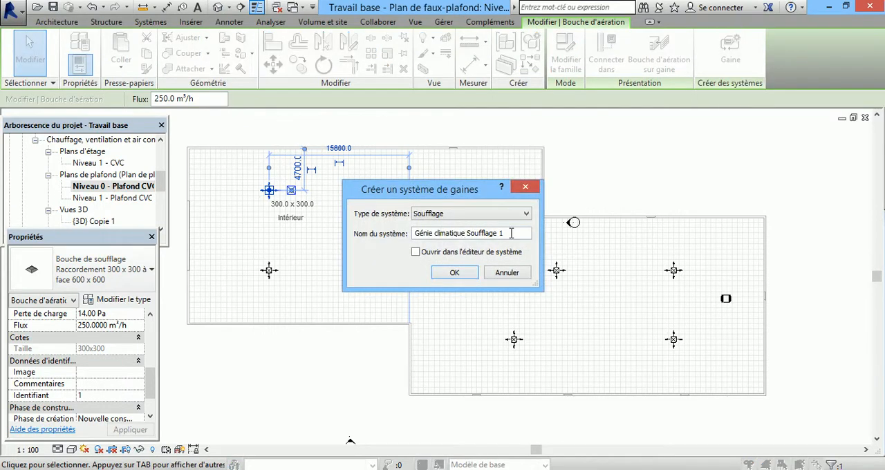
click(524, 213)
click(524, 214)
click(497, 272)
Step: Create a Soufflage duct system from the upper row's leftmost supply terminal
right_click(271, 193)
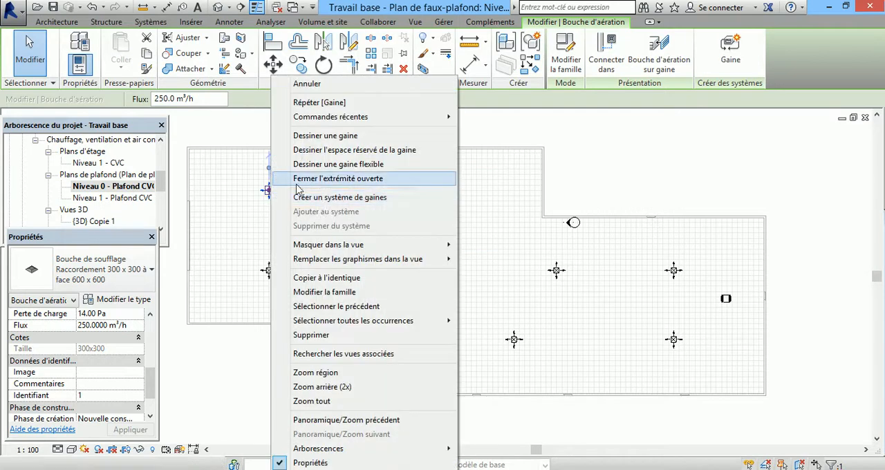
click(325, 197)
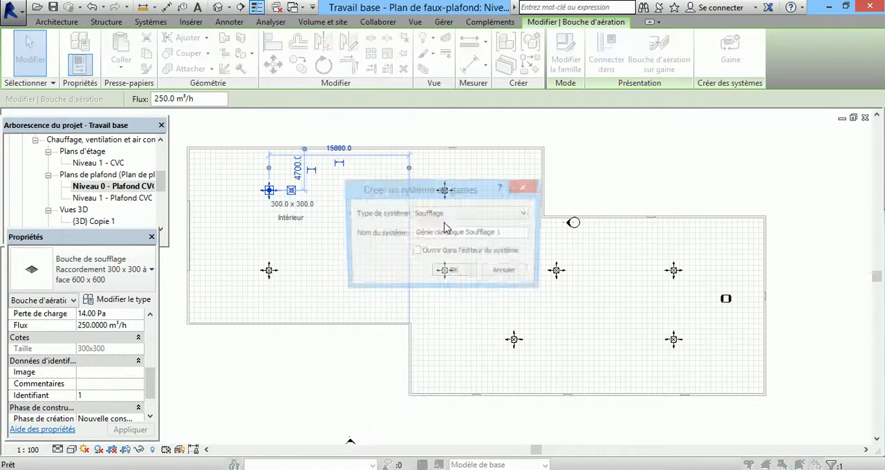
click(457, 271)
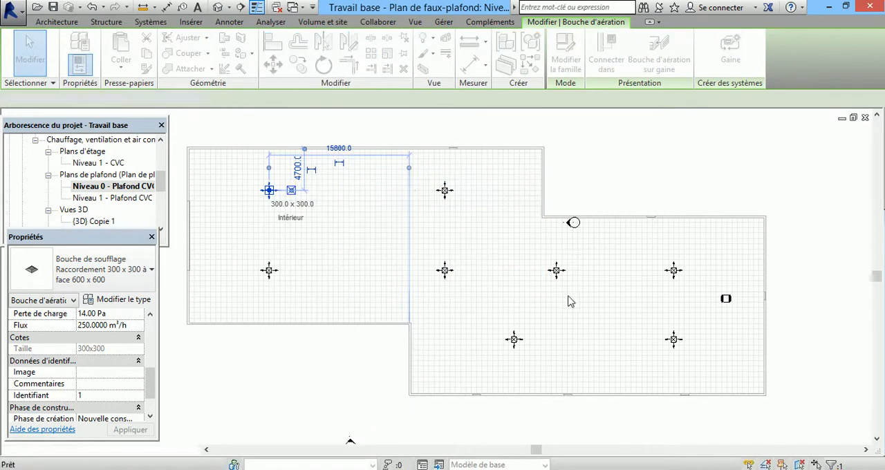
click(657, 142)
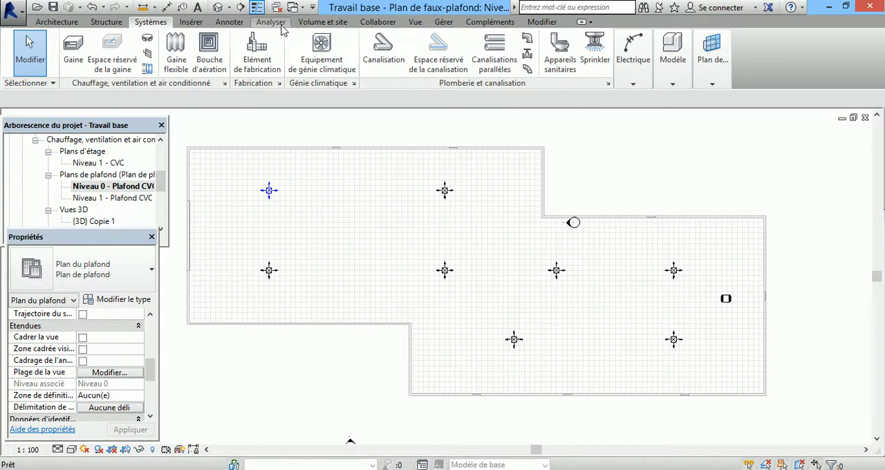
Step: Display the Navigateur du système, expand Génie climatique down to its Soufflage system, and widen the Systèmes column
click(413, 22)
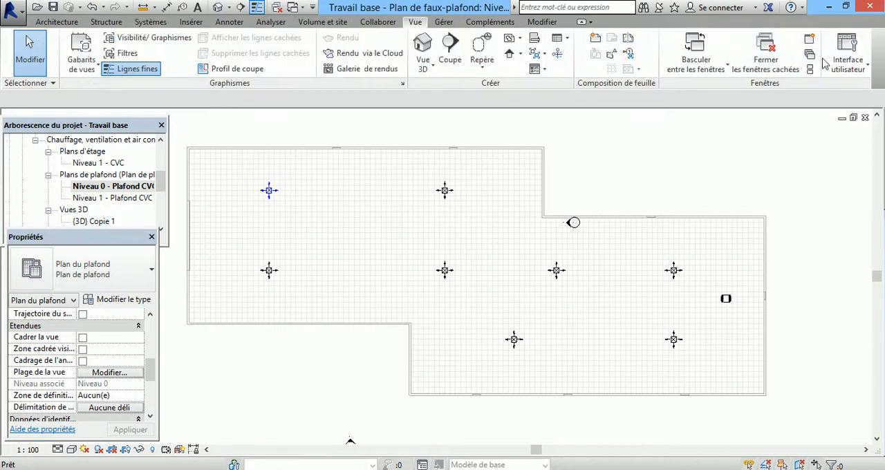
click(848, 55)
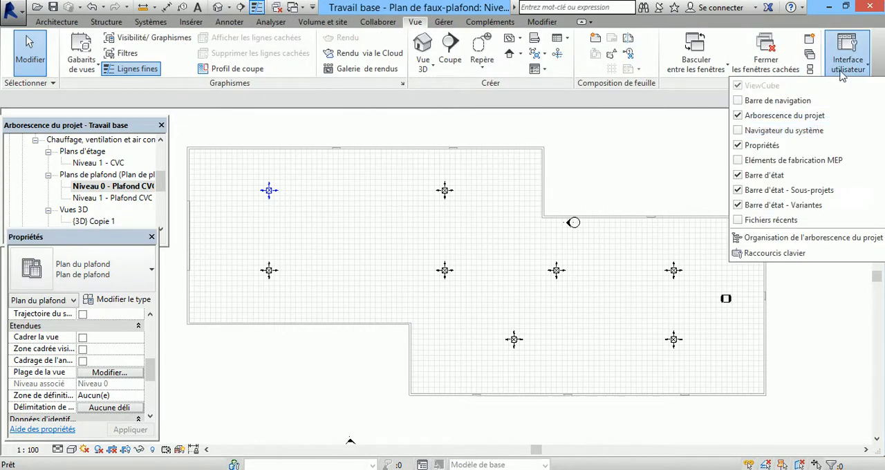
click(741, 132)
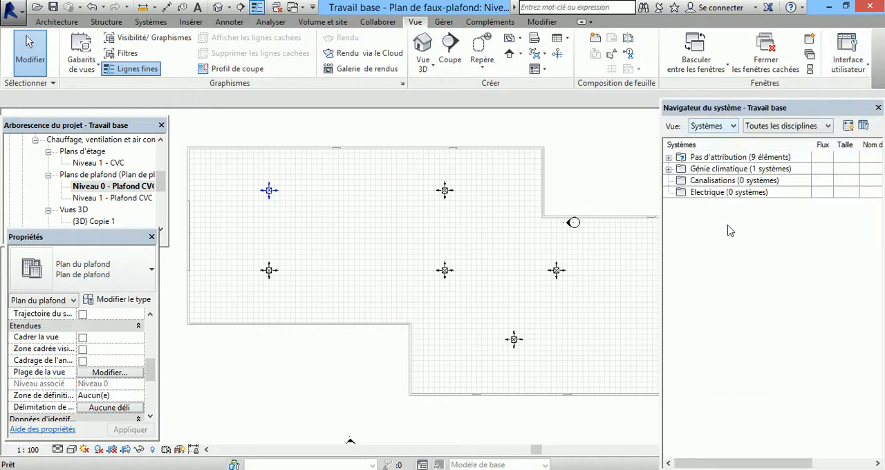
click(669, 169)
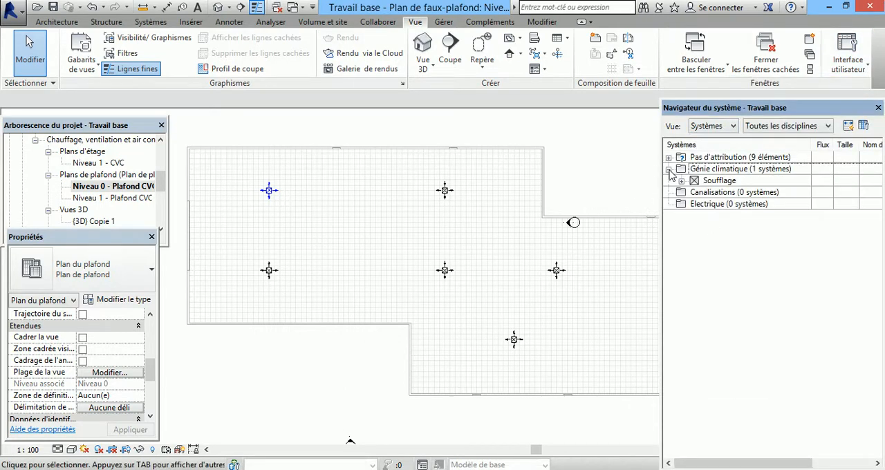
click(681, 181)
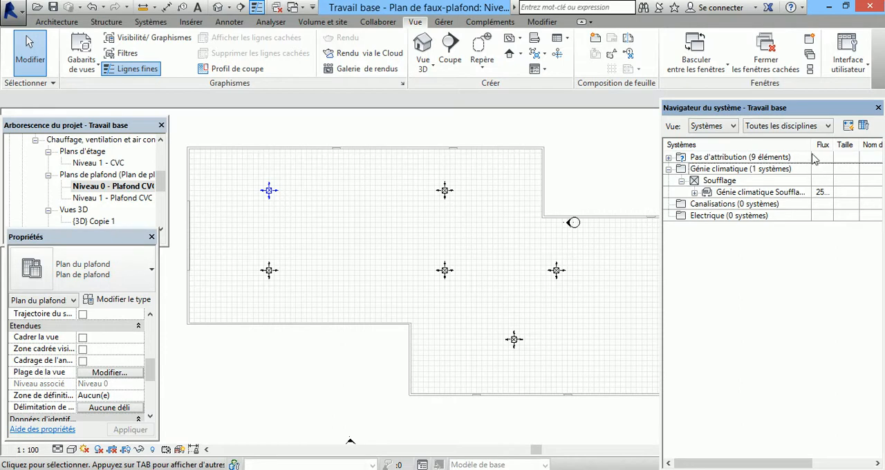
drag(811, 146, 855, 145)
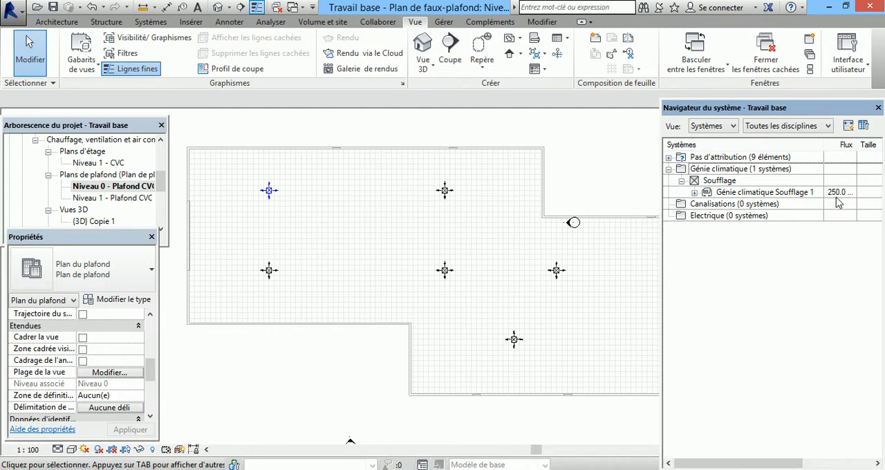
Step: Expand the unassigned Génie climatique elements to list the Soufflage terminals without a system
click(669, 158)
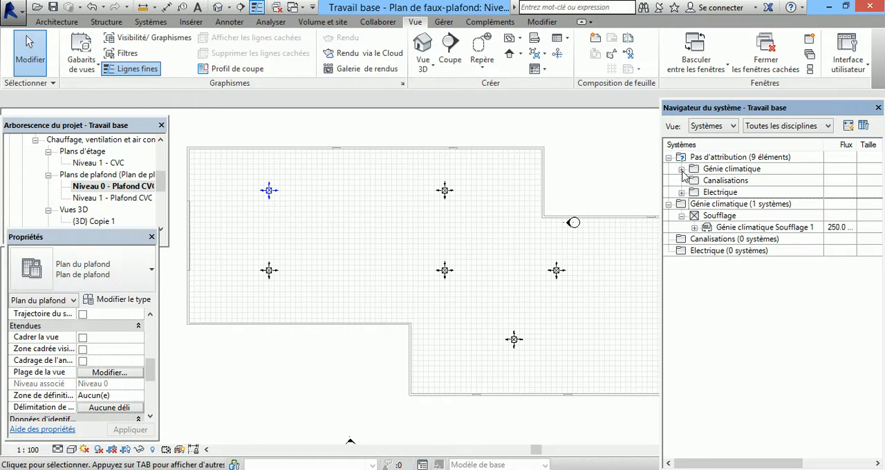
click(681, 170)
click(694, 192)
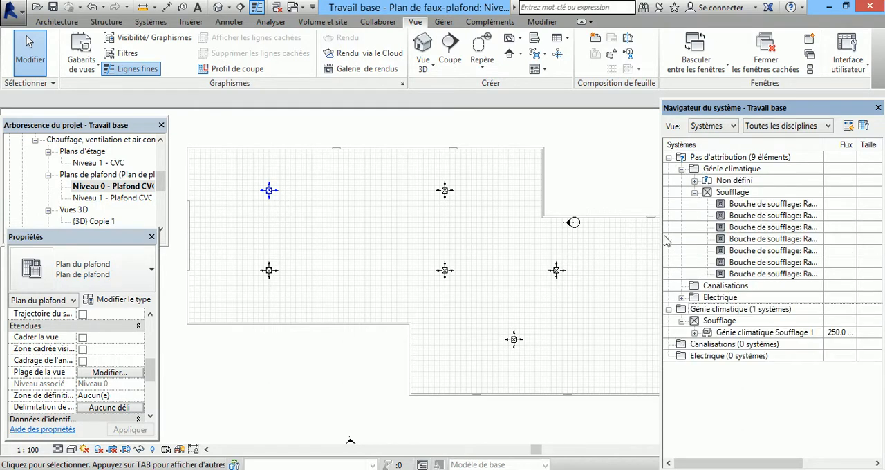
Step: Add the upper row's second supply terminal to the Soufflage system of the upper-left terminal
click(446, 191)
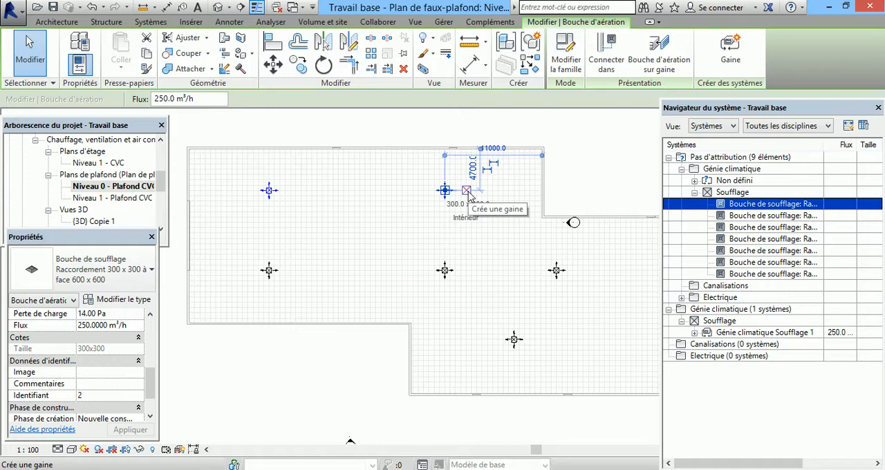
right_click(468, 195)
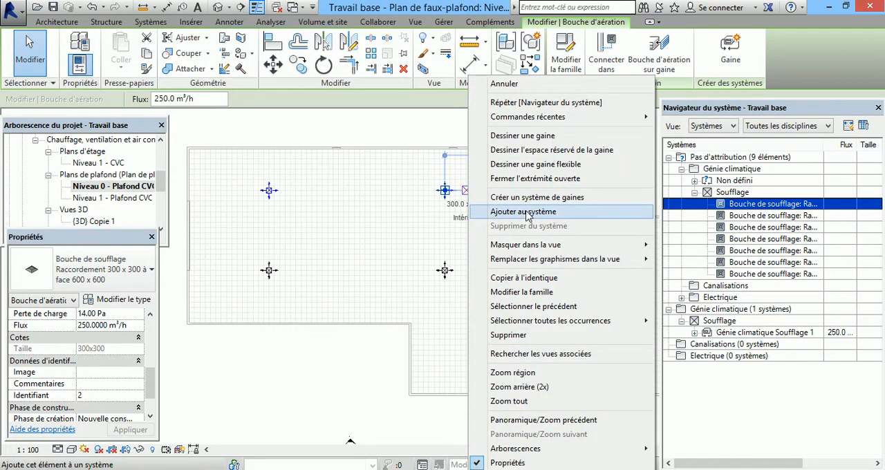
click(527, 213)
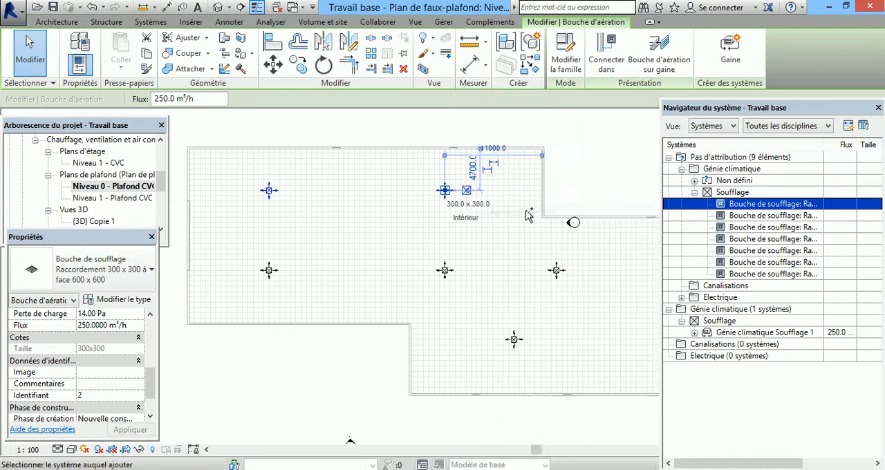
click(274, 195)
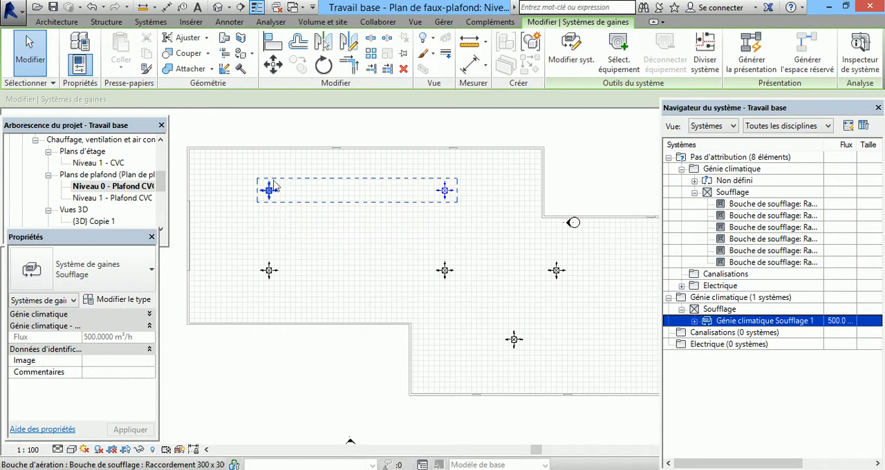
Step: Add the supply terminal directly below the upper-left one to the same Soufflage system
click(271, 274)
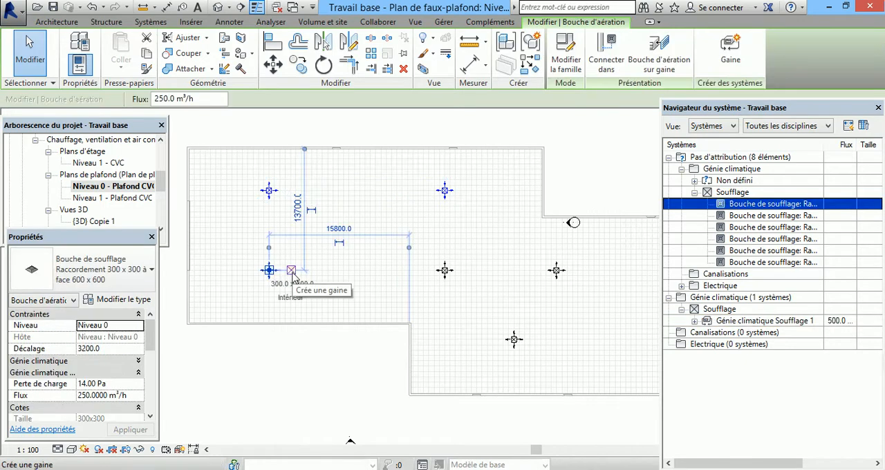
right_click(291, 274)
click(345, 212)
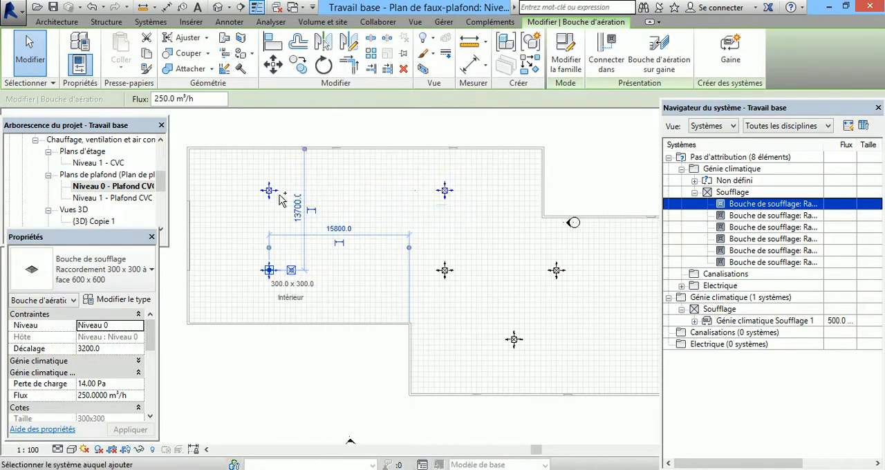
click(294, 197)
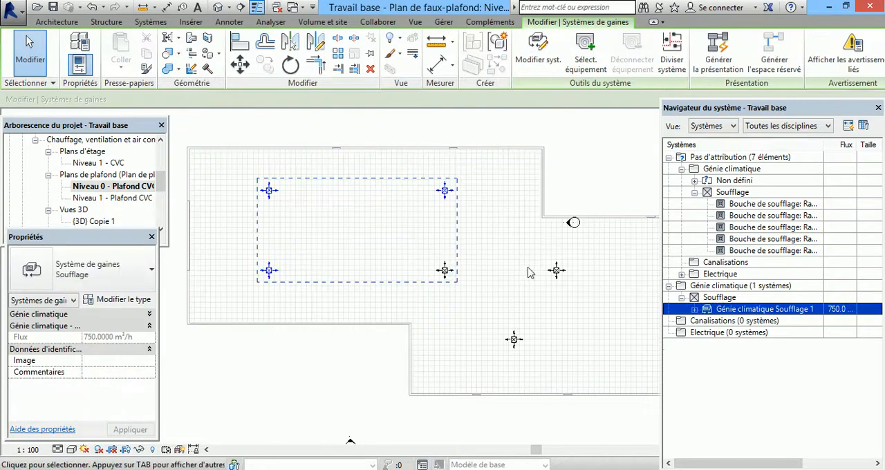
Step: Edit the duct system to include the five remaining supply terminals, finish the edit, and list the system's members
scroll(381, 273, down, 2)
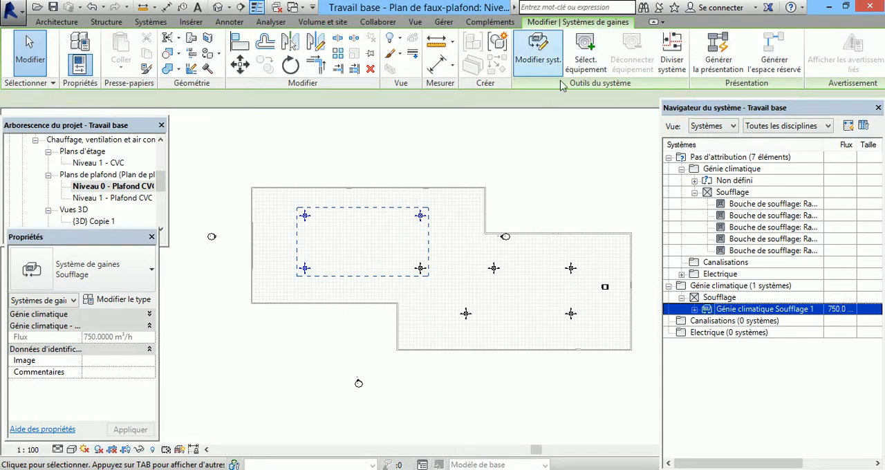
click(534, 57)
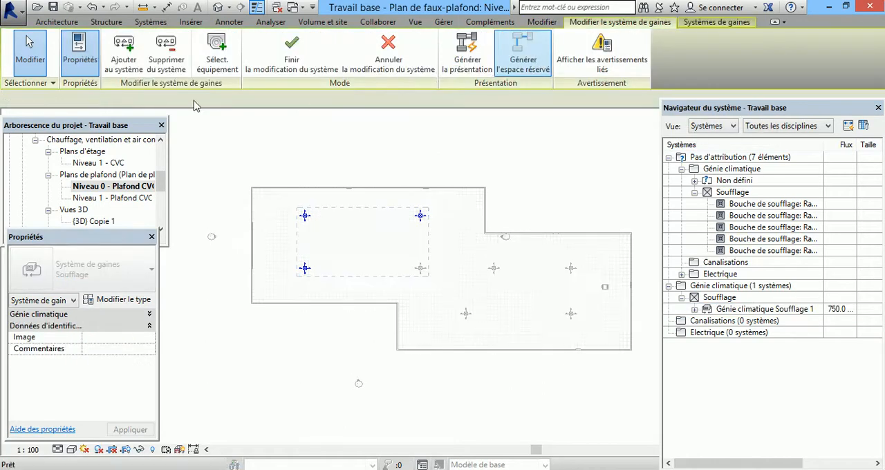
click(124, 52)
click(421, 268)
click(494, 269)
click(570, 269)
click(571, 315)
click(466, 313)
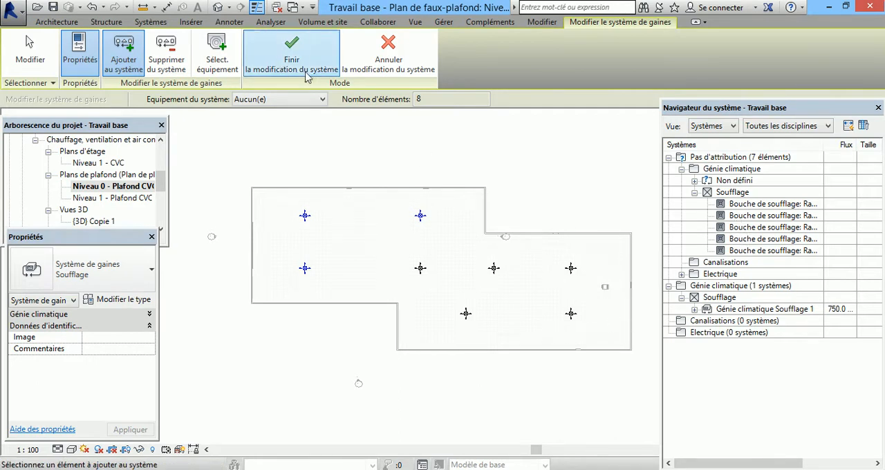
click(290, 58)
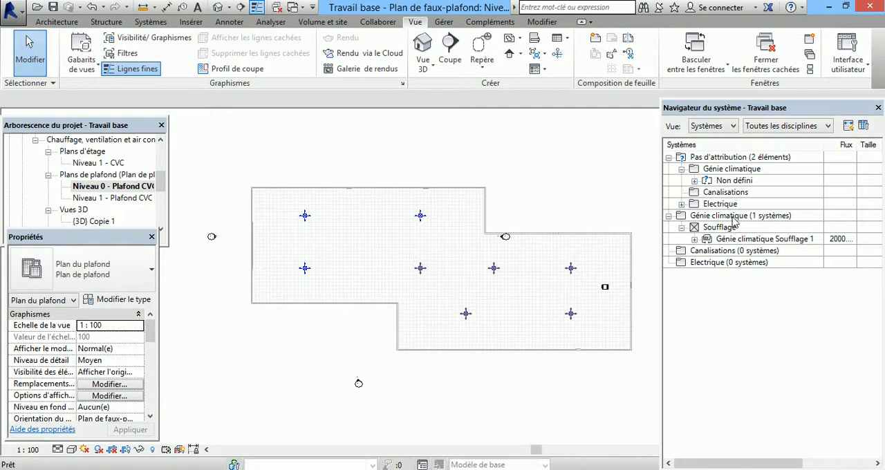
click(694, 239)
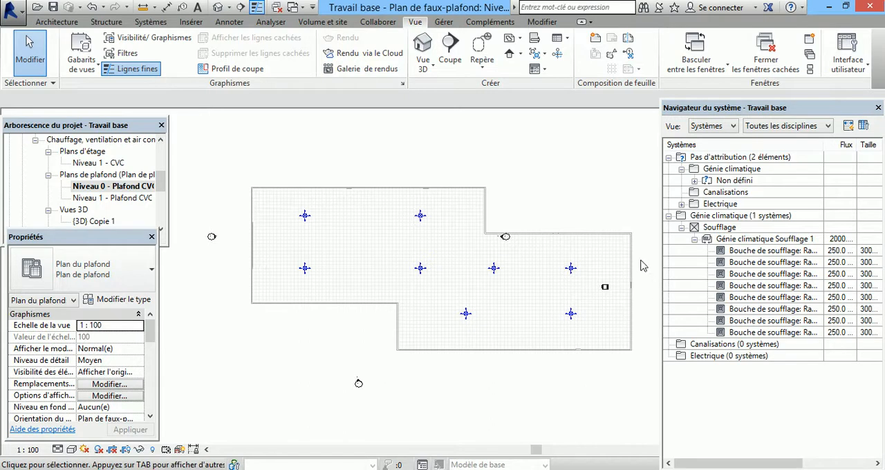
Step: Try to assign the fan as the equipment of the Génie climatique Soufflage 1 system
scroll(626, 331, up, 2)
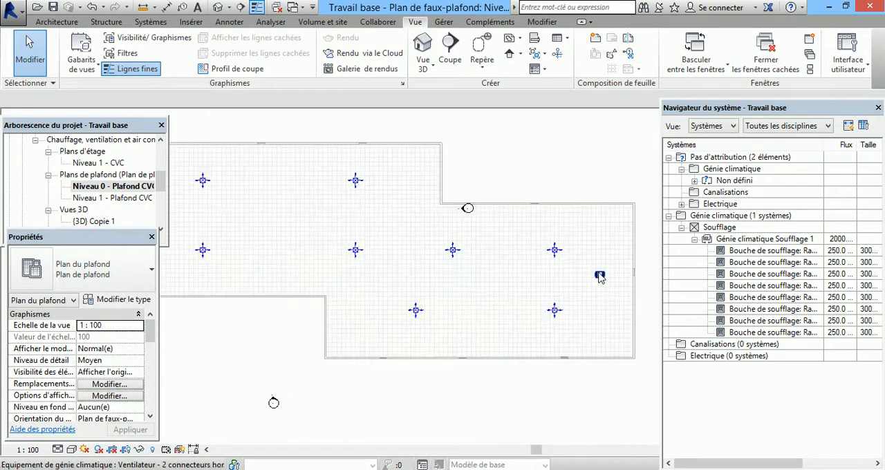
click(735, 249)
click(737, 240)
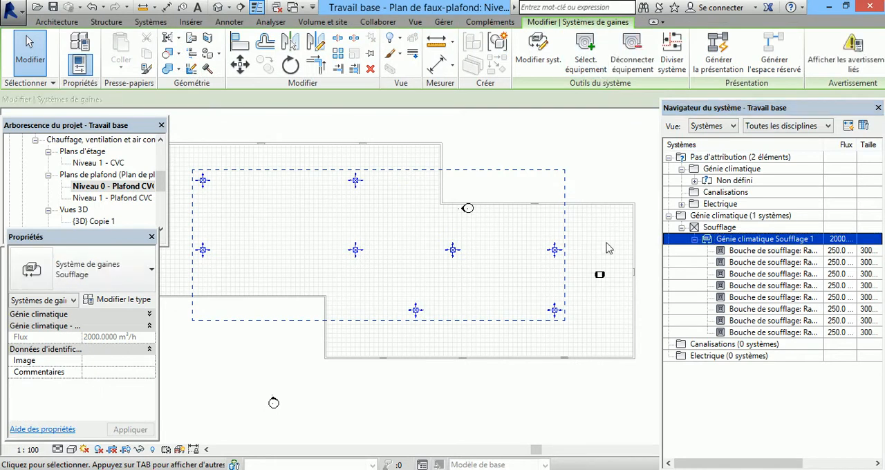
click(585, 55)
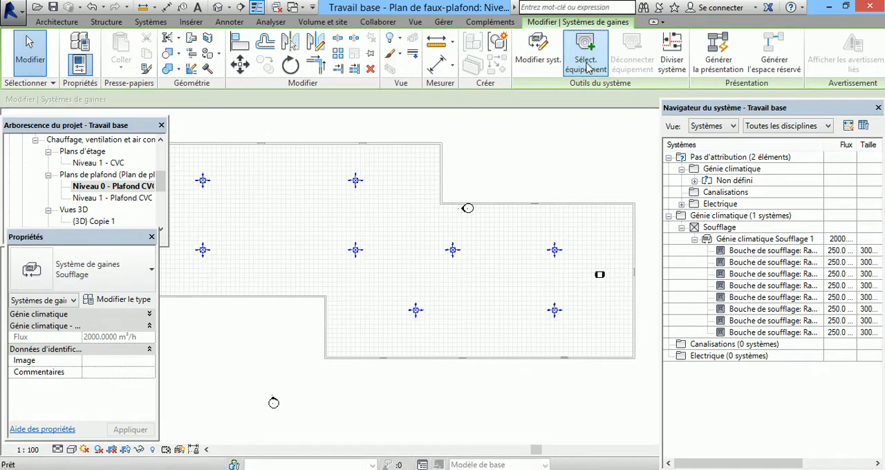
click(601, 276)
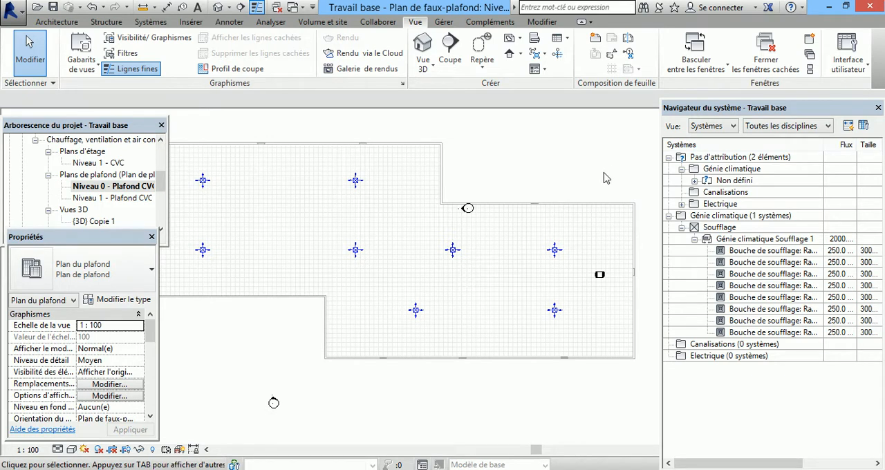
Step: Inspect the fan's connectors on the ceiling plan and open its family for editing
click(602, 276)
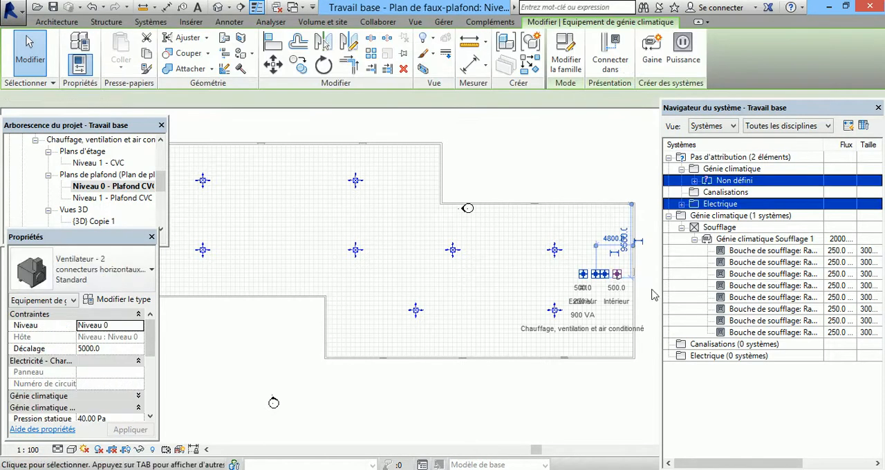
scroll(651, 289, up, 8)
scroll(304, 173, up, 3)
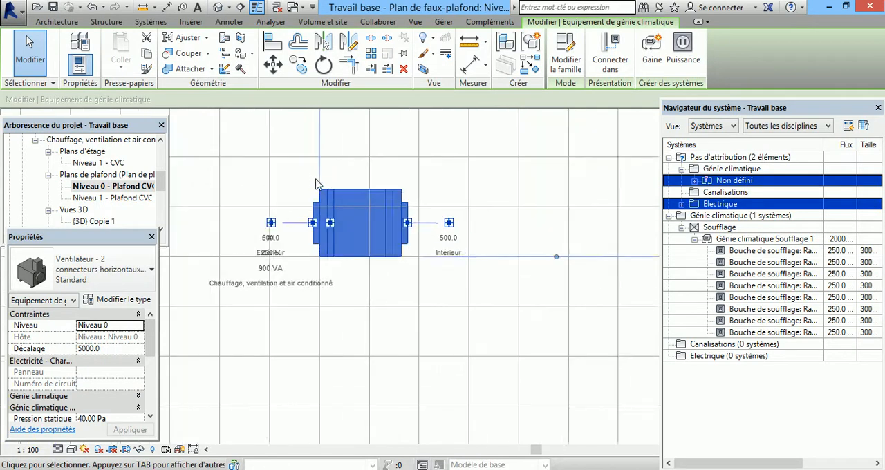
scroll(317, 184, up, 2)
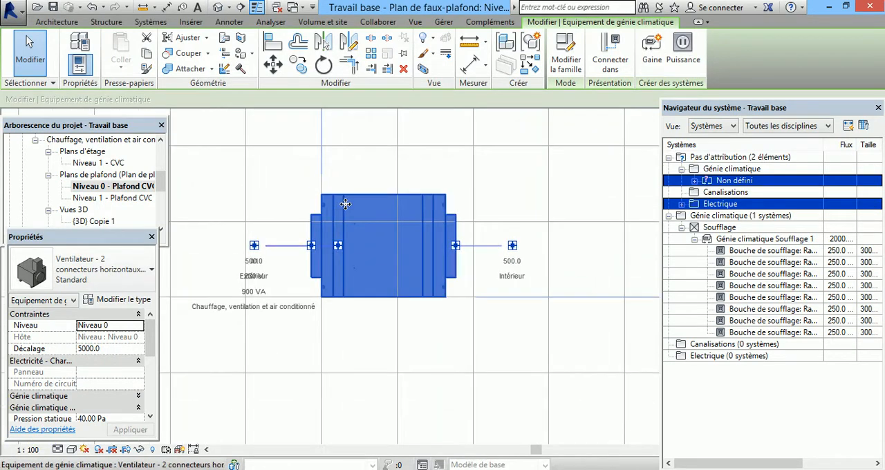
double_click(345, 205)
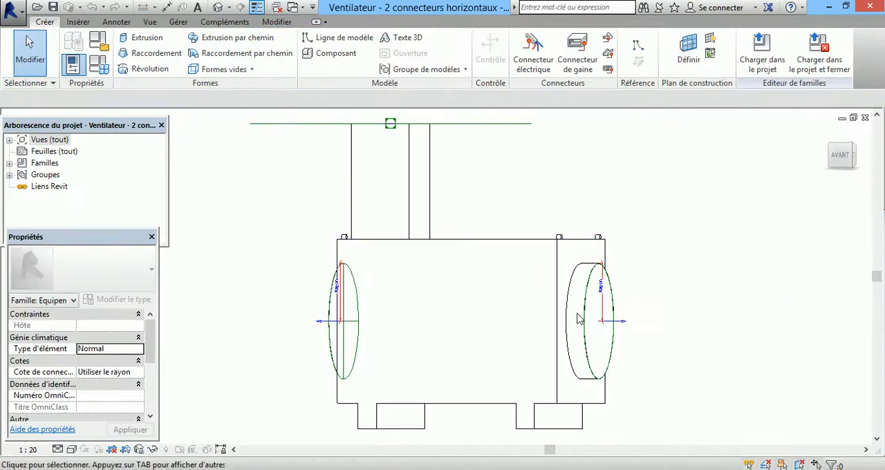
Step: Set the system classification of both circular duct connectors in the fan family to Soufflage
click(358, 304)
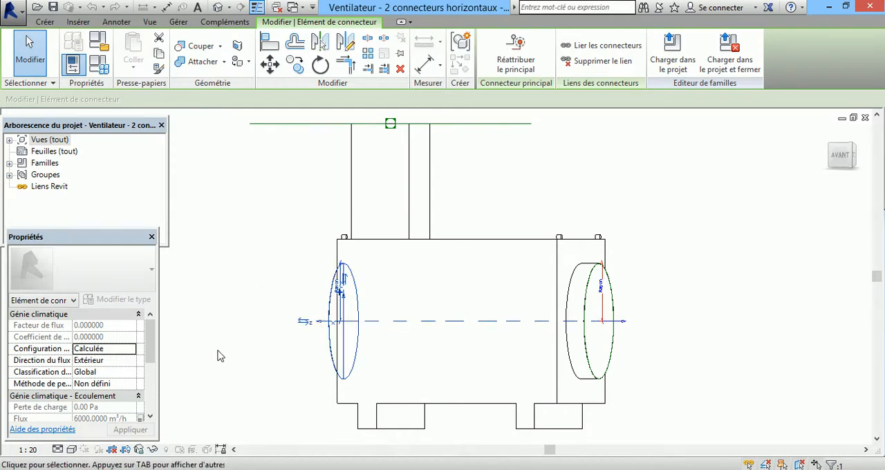
click(129, 374)
click(103, 384)
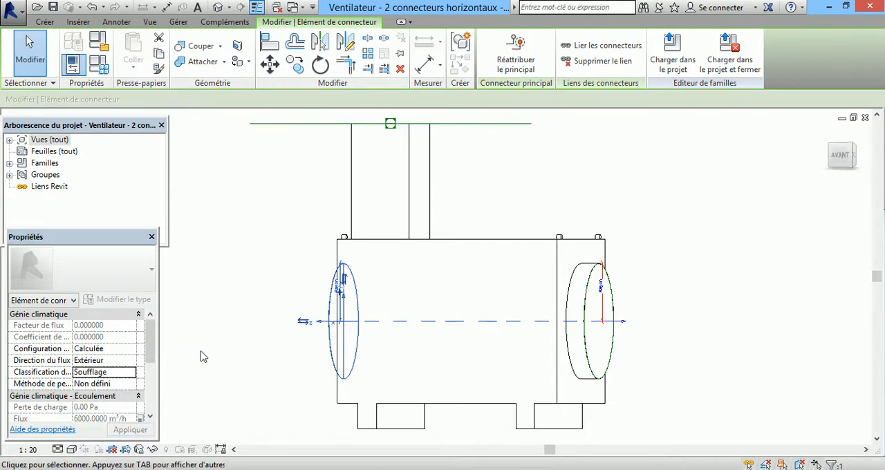
click(614, 326)
click(131, 374)
click(130, 373)
click(102, 385)
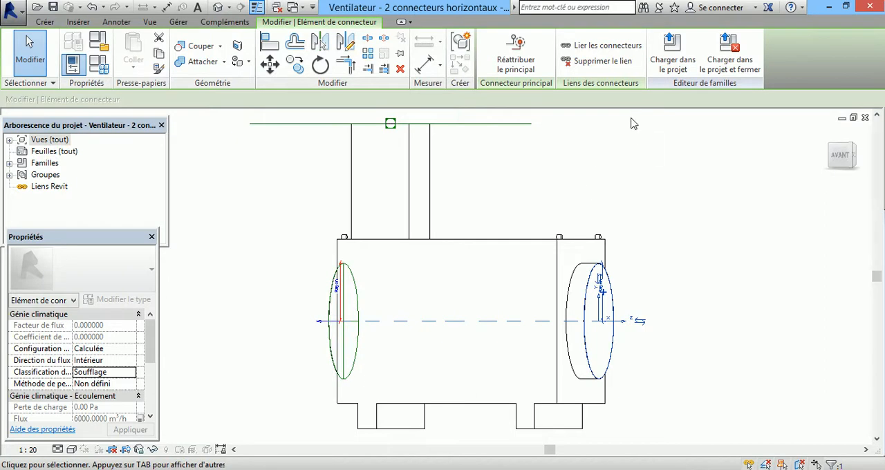
Step: Load the edited fan family into the project, replacing the existing version and its parameter values
click(673, 47)
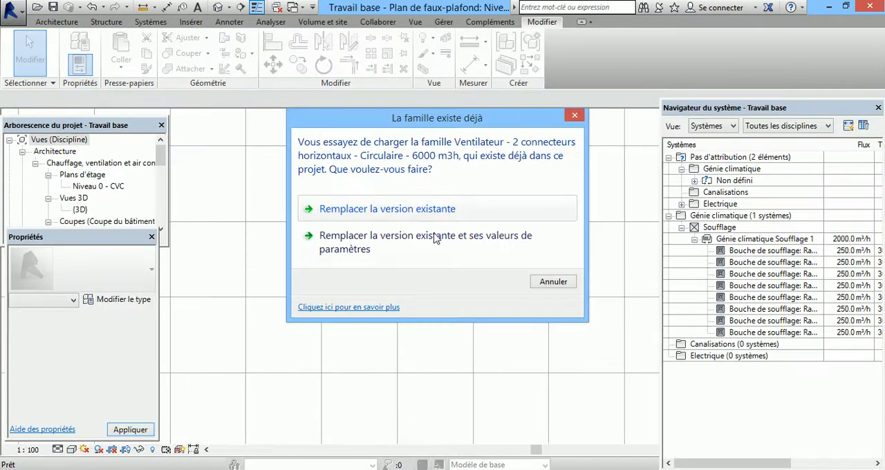
click(435, 238)
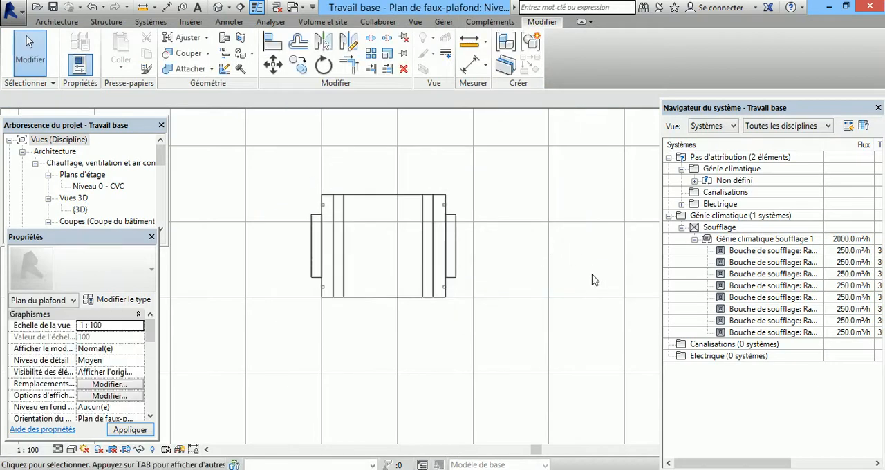
Step: Assign the fan as the equipment of the Génie climatique Soufflage 1 system and expand its branch in the system browser
scroll(593, 280, down, 5)
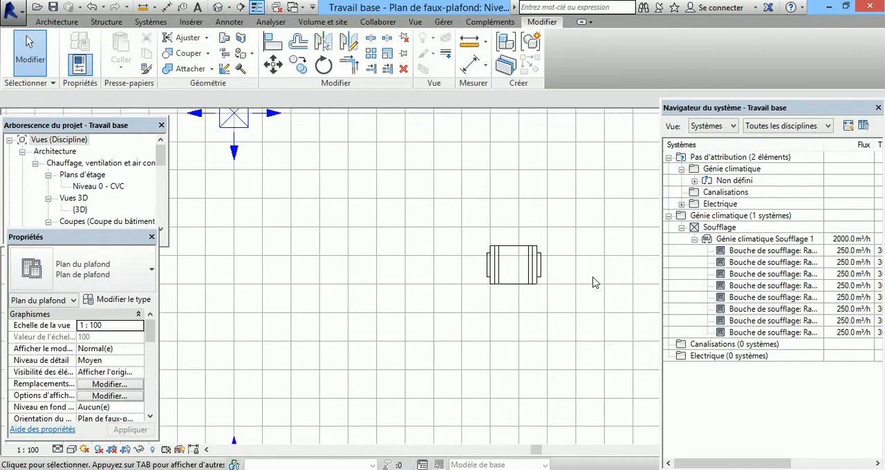
click(763, 240)
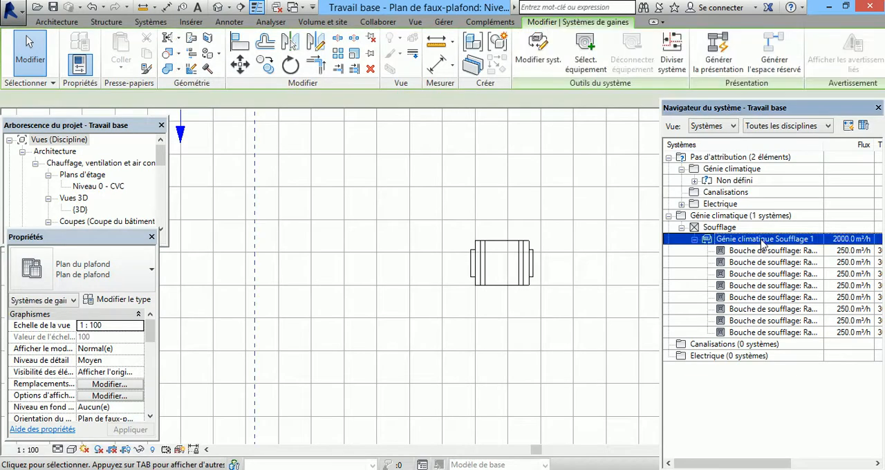
click(586, 57)
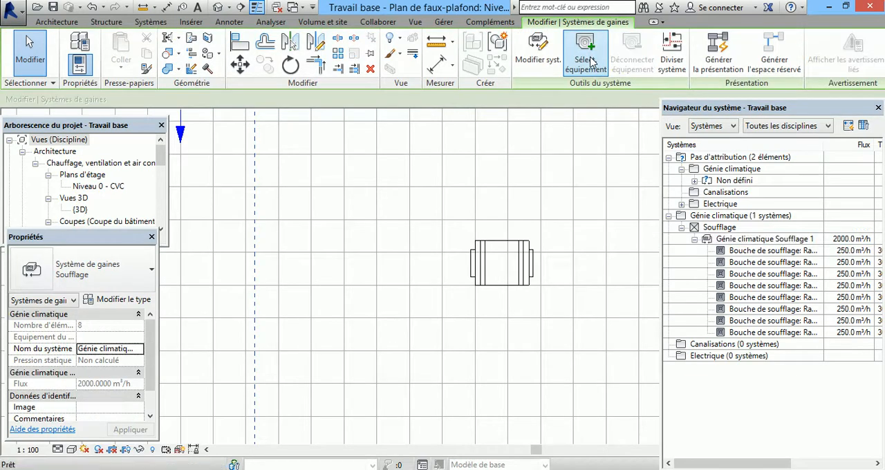
click(528, 286)
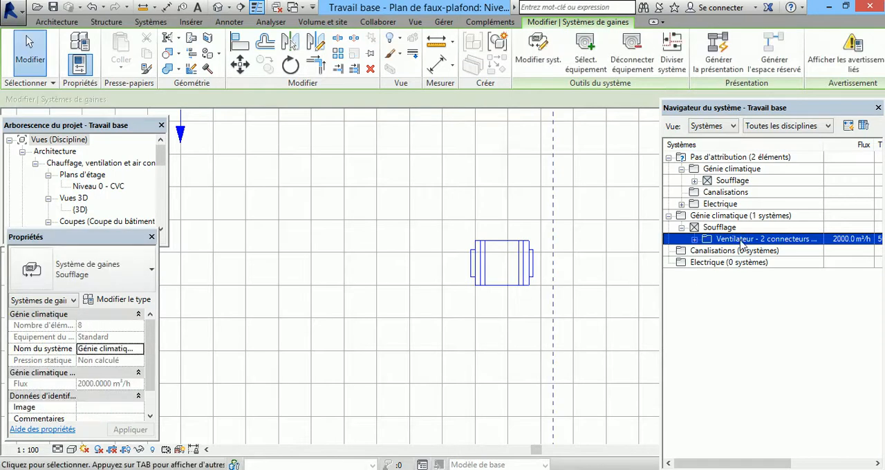
click(694, 238)
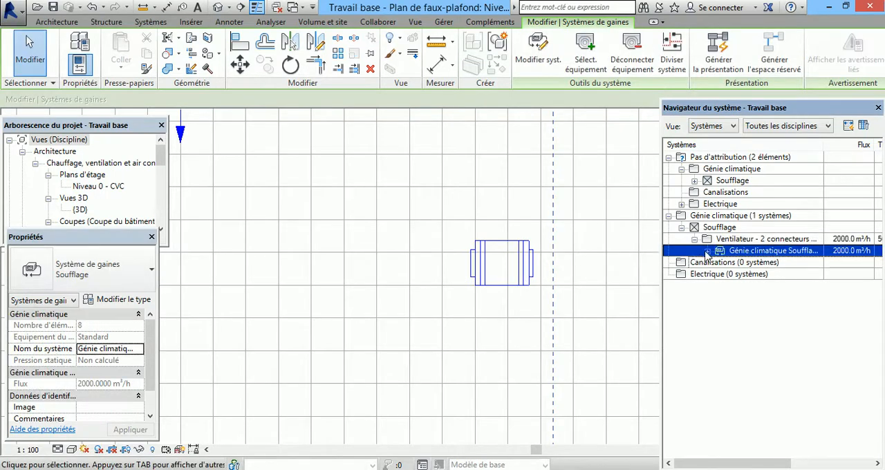
click(707, 251)
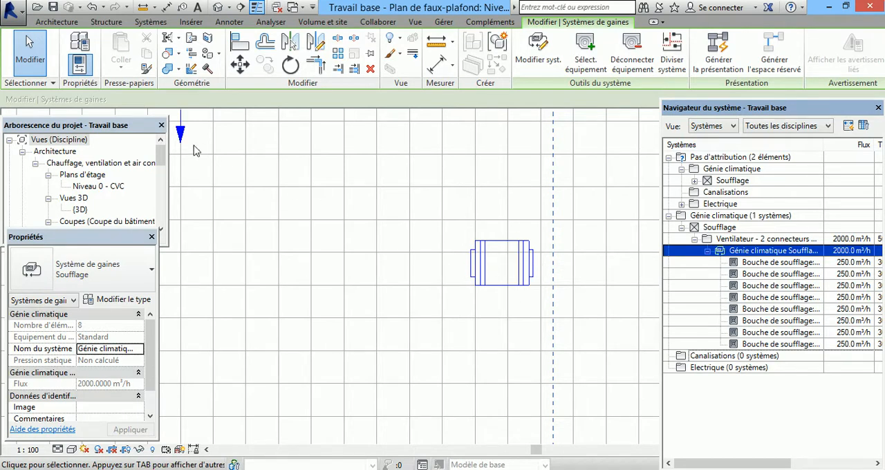
click(429, 319)
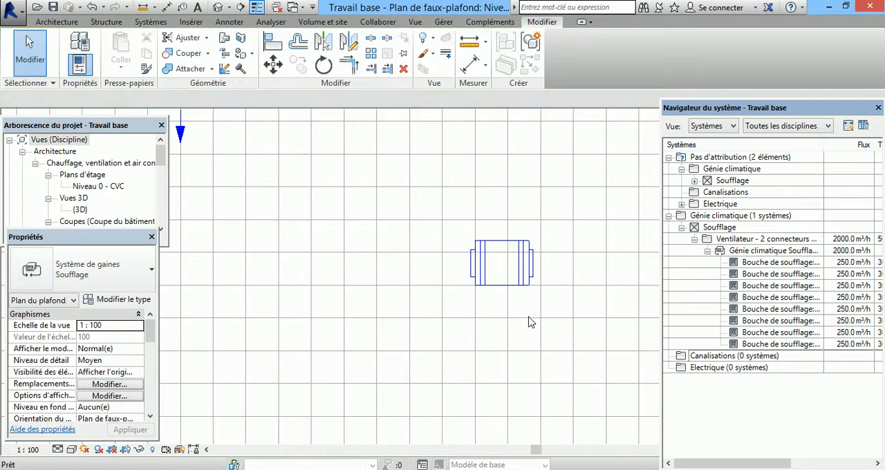
Step: Open the Bouche de soufflage family, inspect its duct connector's properties, and close the family without saving
scroll(589, 333, down, 3)
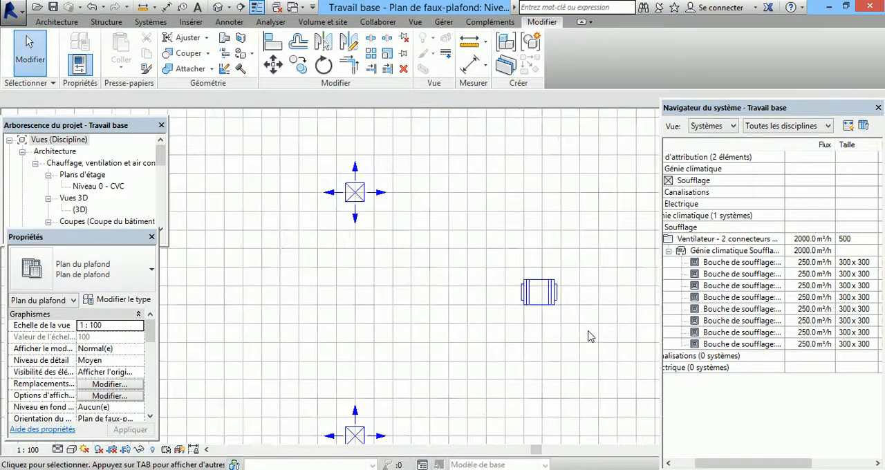
double_click(389, 226)
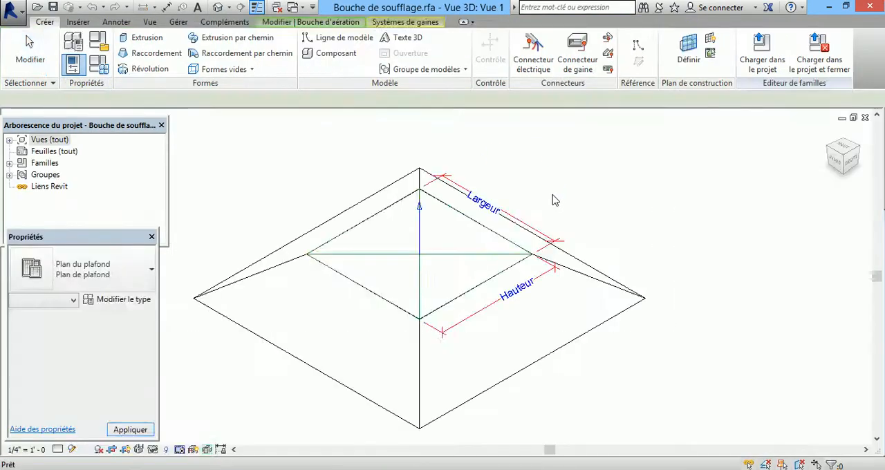
click(423, 233)
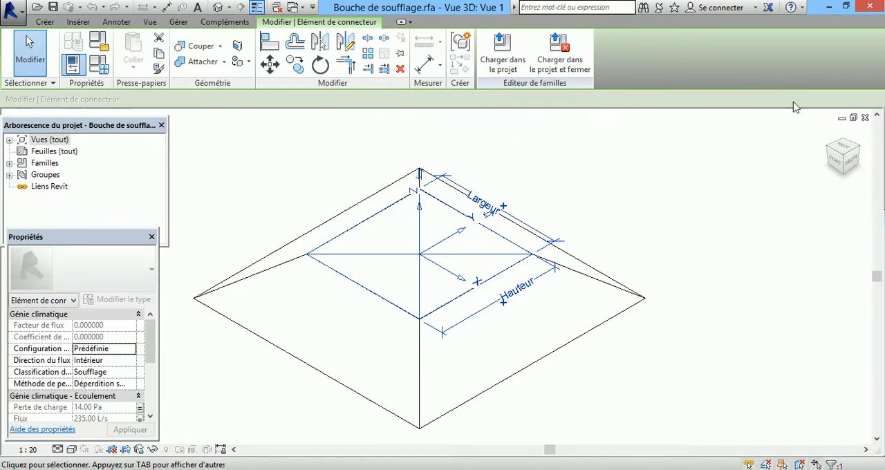
click(864, 118)
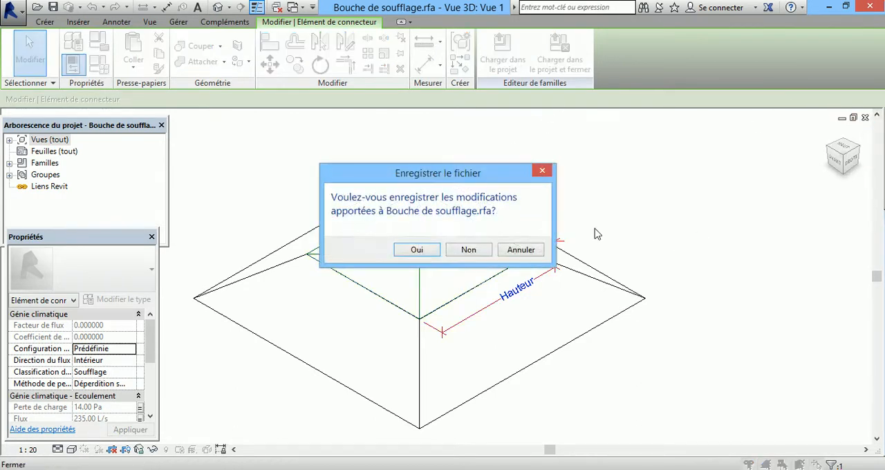
click(468, 251)
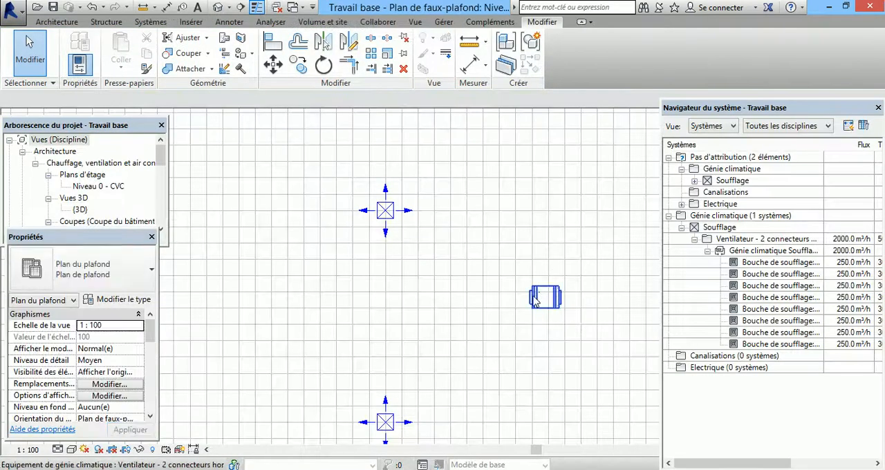
Step: Open the fan family, inspect the properties of its outgoing duct connector, and close the family without saving
click(536, 300)
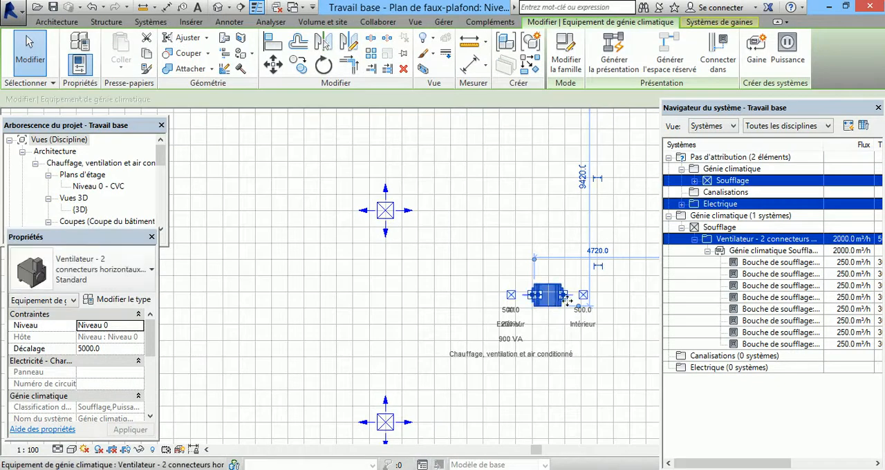
double_click(557, 303)
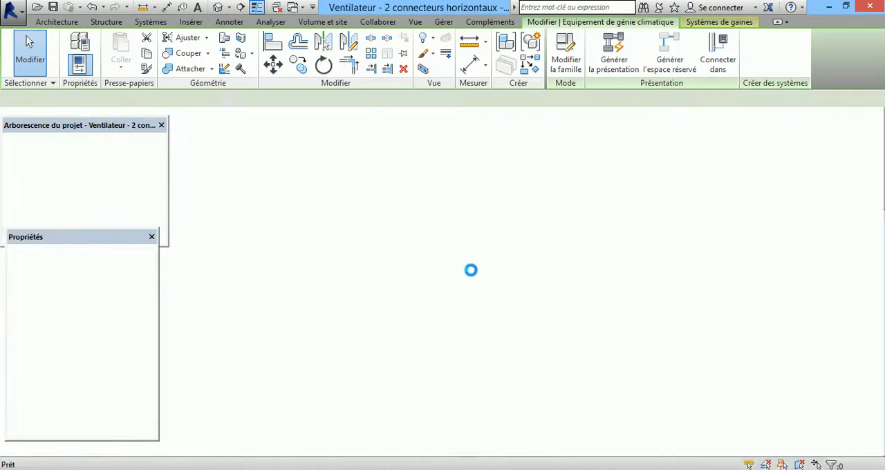
click(356, 304)
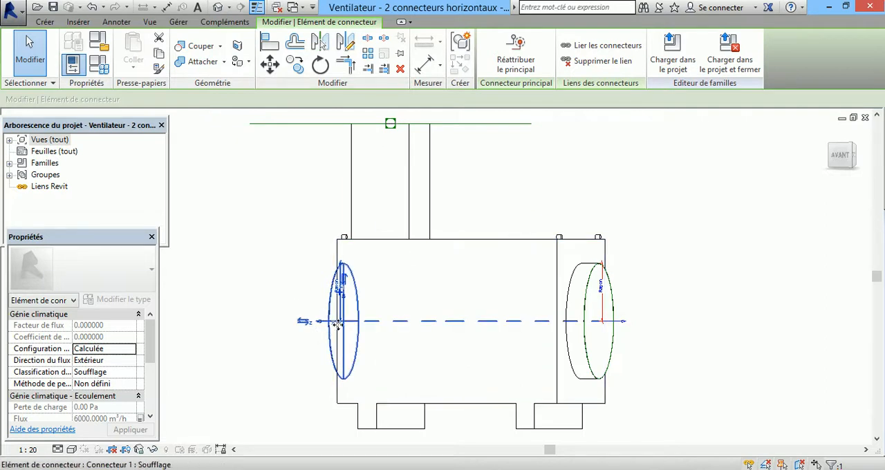
click(865, 118)
click(469, 255)
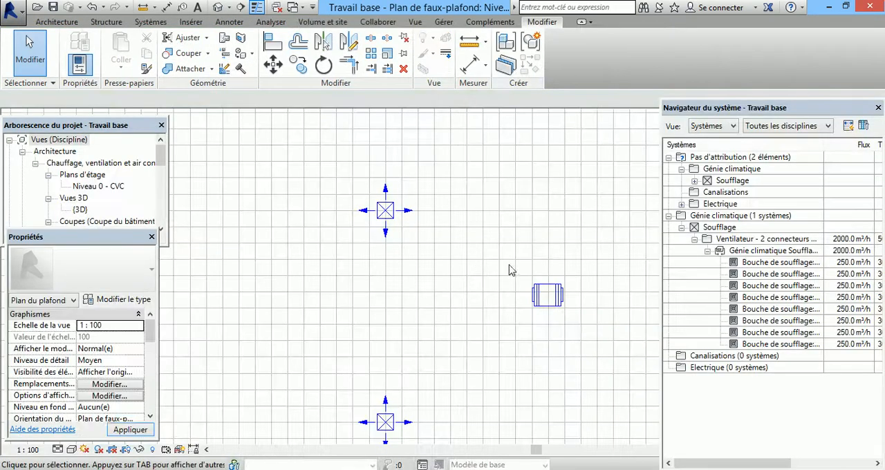
Step: Start generating a duct layout for the Soufflage system on the ceiling plan and browse the Réseau solutions
scroll(579, 271, down, 5)
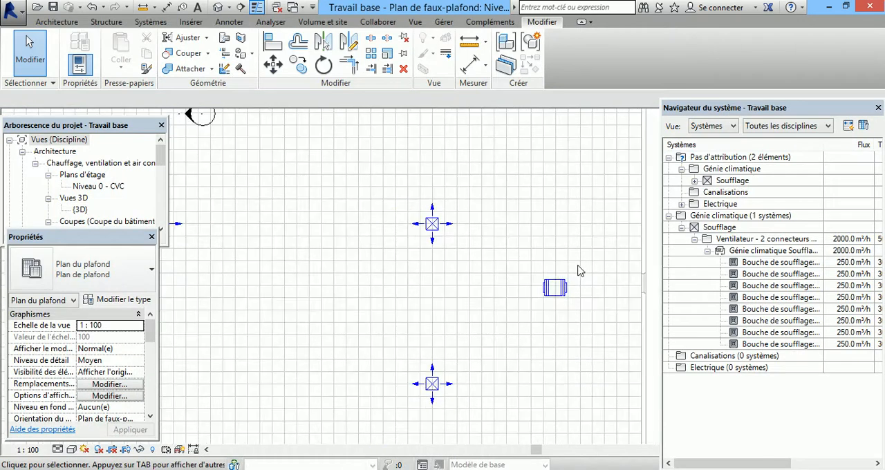
scroll(580, 271, down, 1)
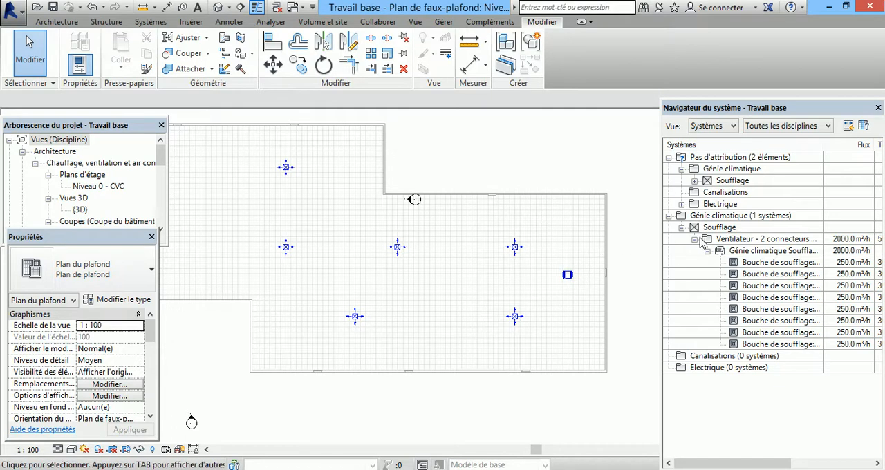
click(738, 252)
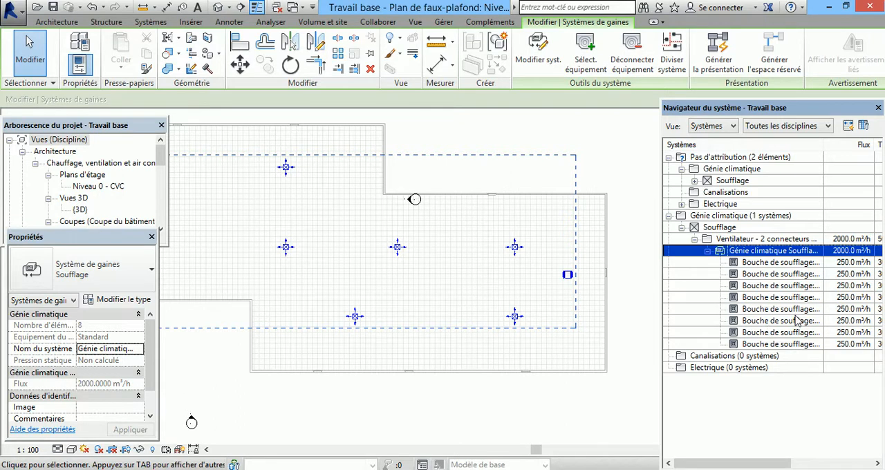
click(726, 62)
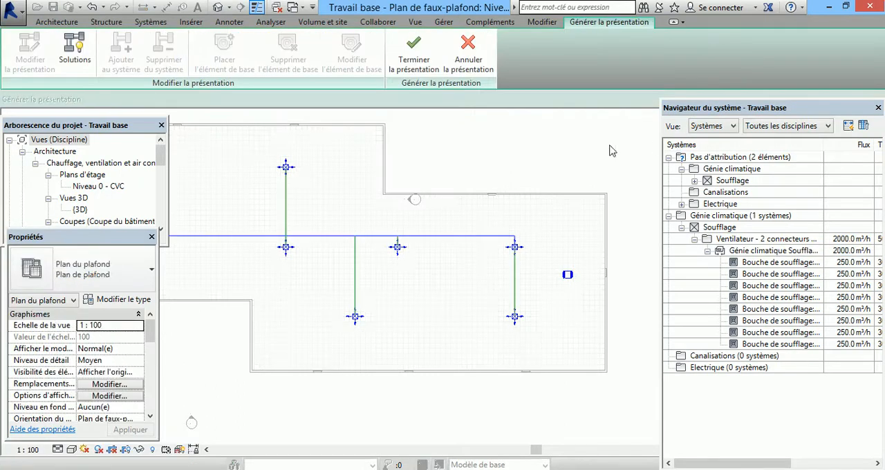
scroll(640, 358, down, 3)
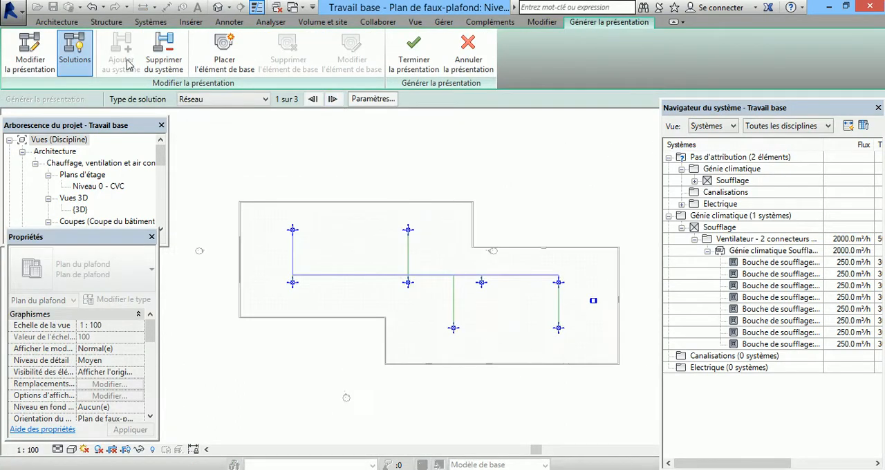
click(333, 99)
click(333, 100)
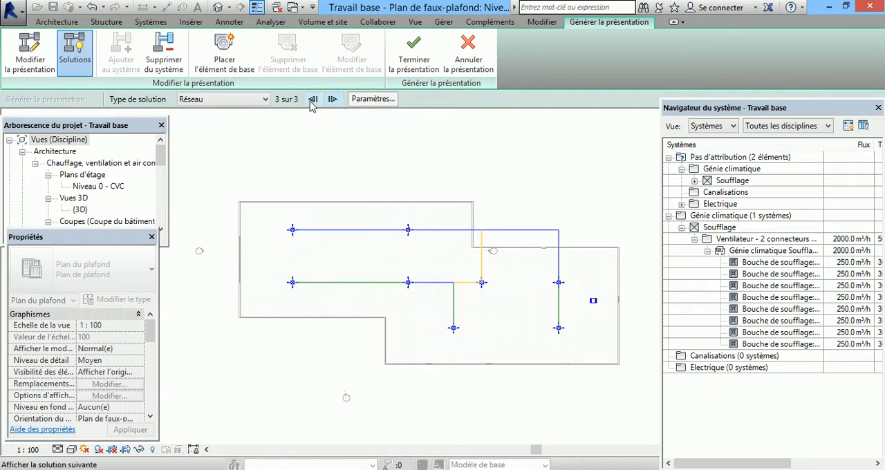
click(312, 99)
click(313, 100)
Step: Switch the layout solution type to Périmètre and browse through all its proposed duct routes
click(228, 99)
click(242, 123)
click(332, 100)
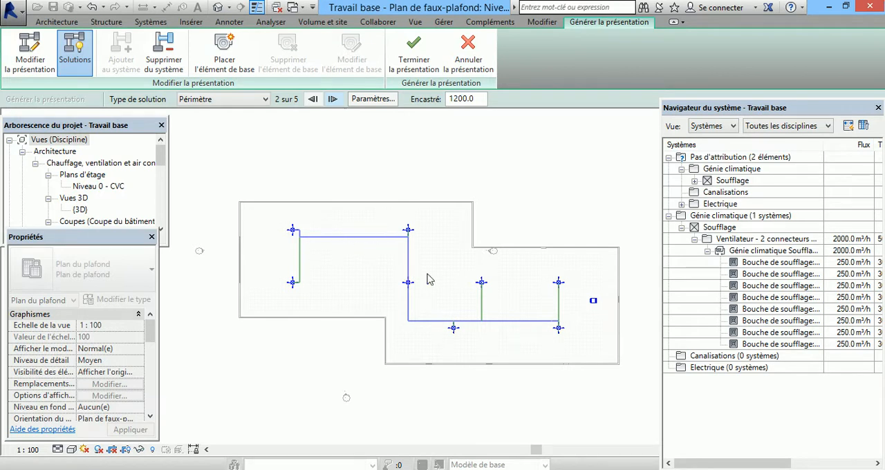
click(332, 98)
click(325, 101)
click(325, 101)
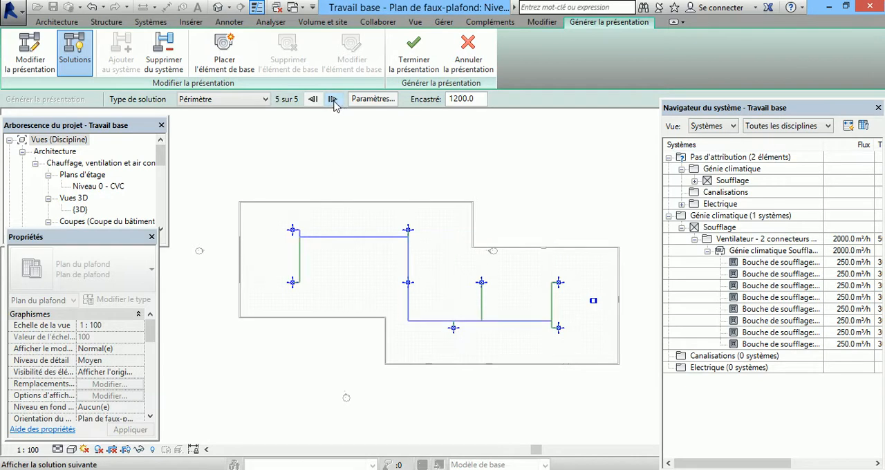
Step: Return to the Réseau solution type, compare its duct routes again, and cancel the layout generation
click(266, 101)
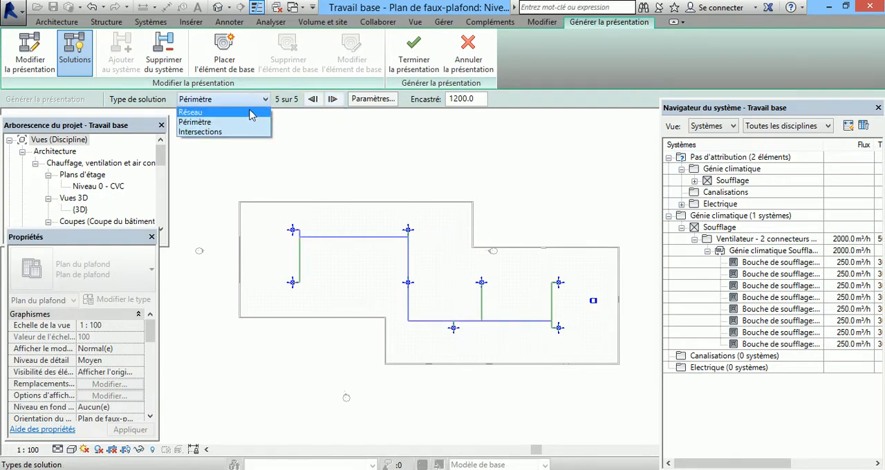
click(260, 112)
click(333, 99)
click(333, 99)
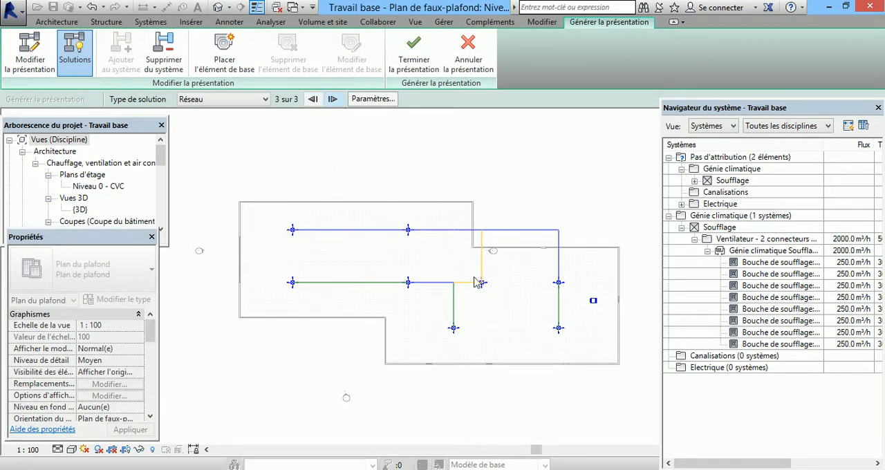
click(313, 99)
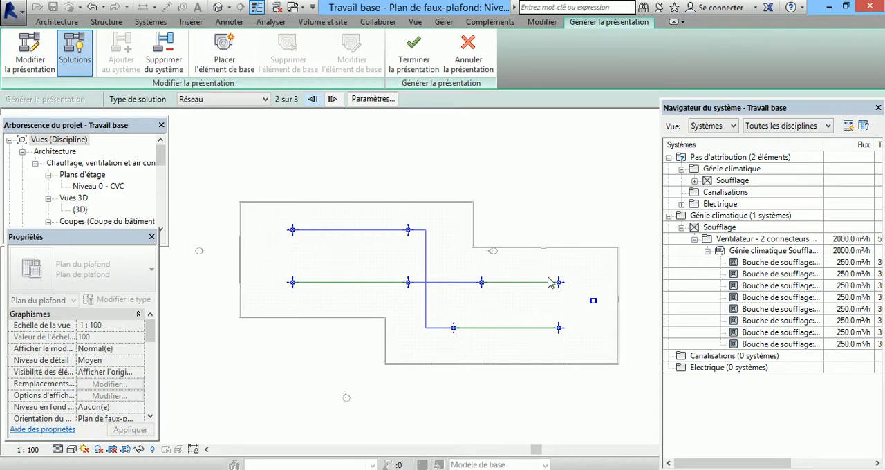
click(458, 62)
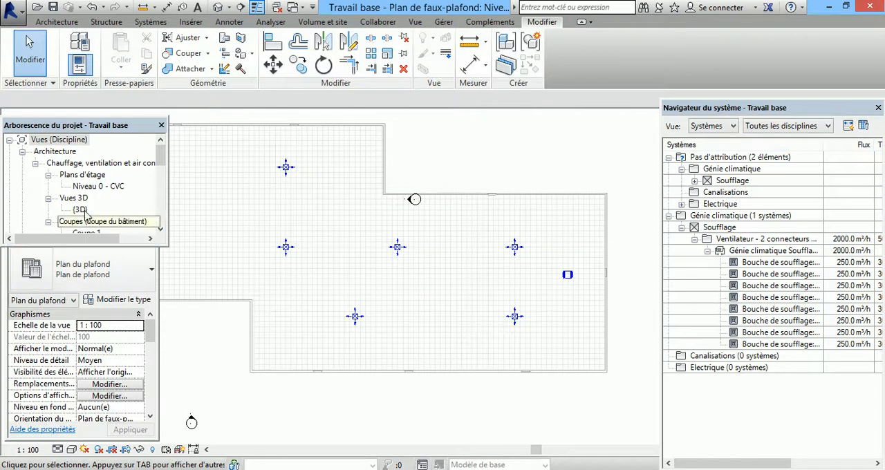
Step: Open the {3D} Copie 1 view of the Génie climatique discipline
scroll(154, 221, down, 3)
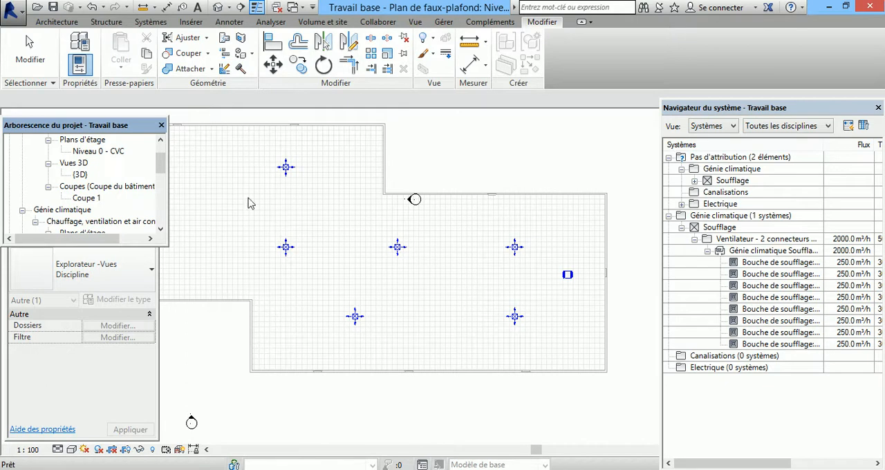
click(160, 229)
click(161, 229)
click(161, 229)
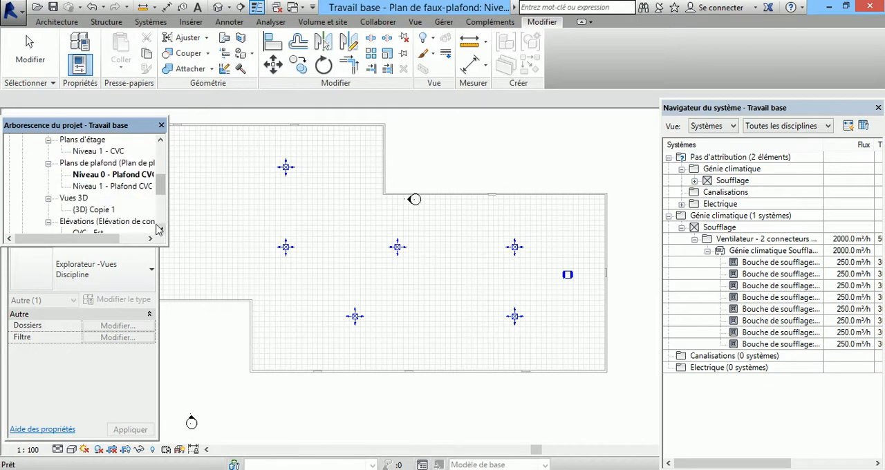
click(98, 209)
double_click(98, 215)
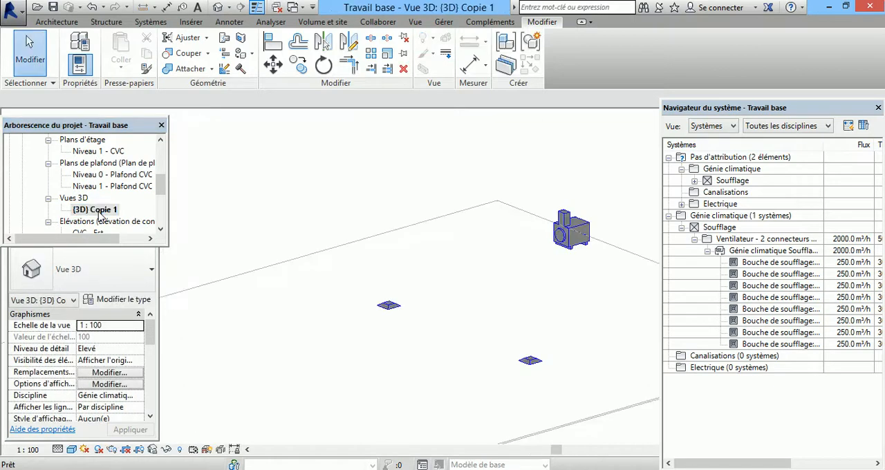
Step: Select the whole Génie climatique Soufflage duct system and start generating its layout in the 3D view
click(546, 239)
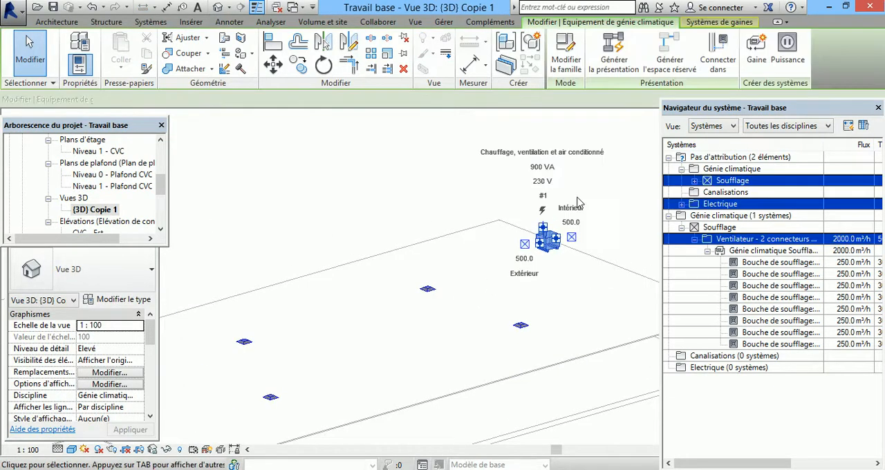
scroll(589, 152, down, 2)
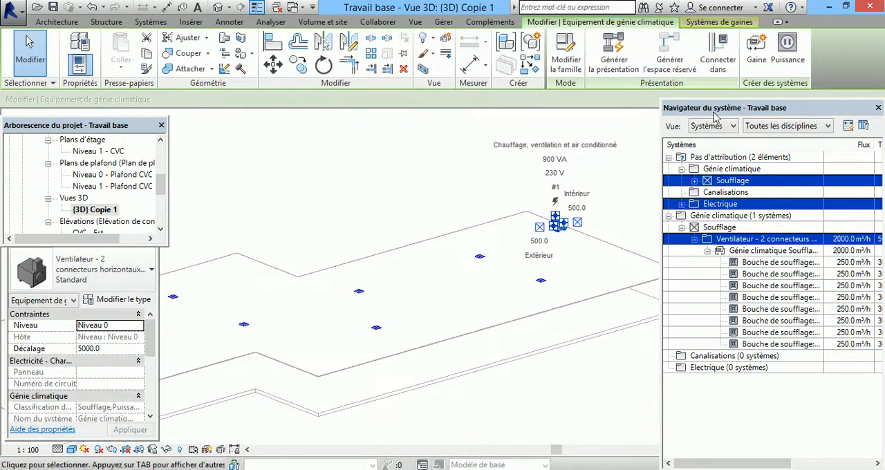
click(758, 251)
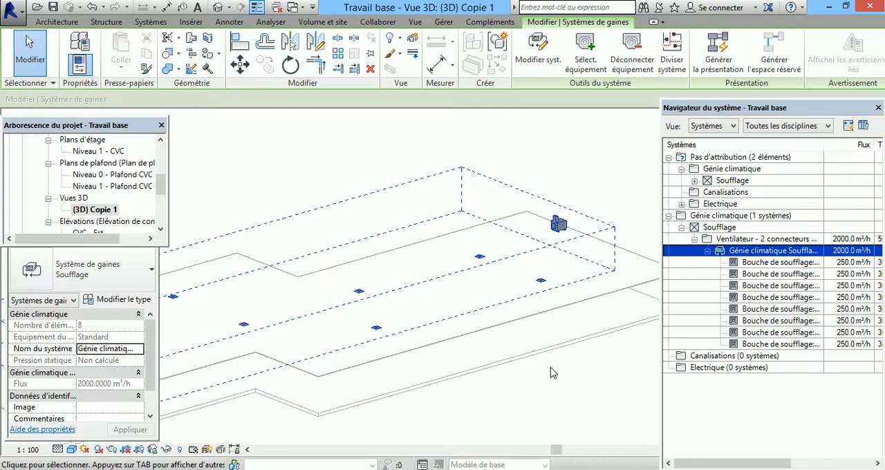
click(719, 78)
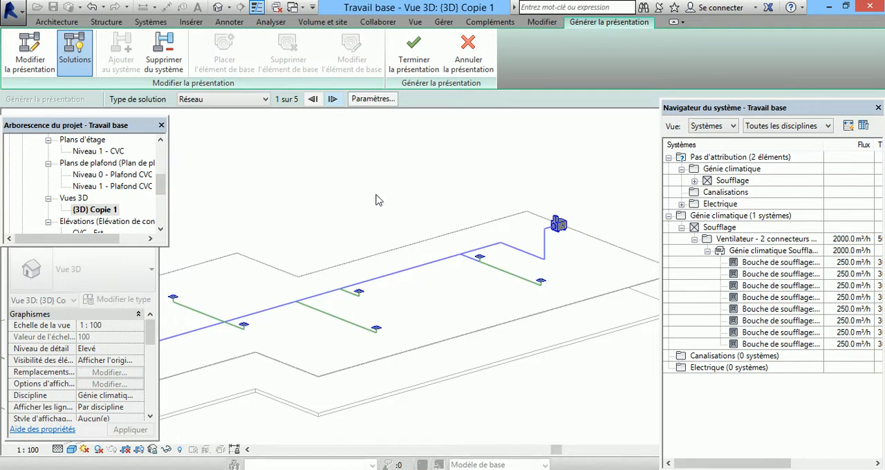
Step: Set the Principal duct's Décalage to 4000 in the duct conversion settings
click(373, 99)
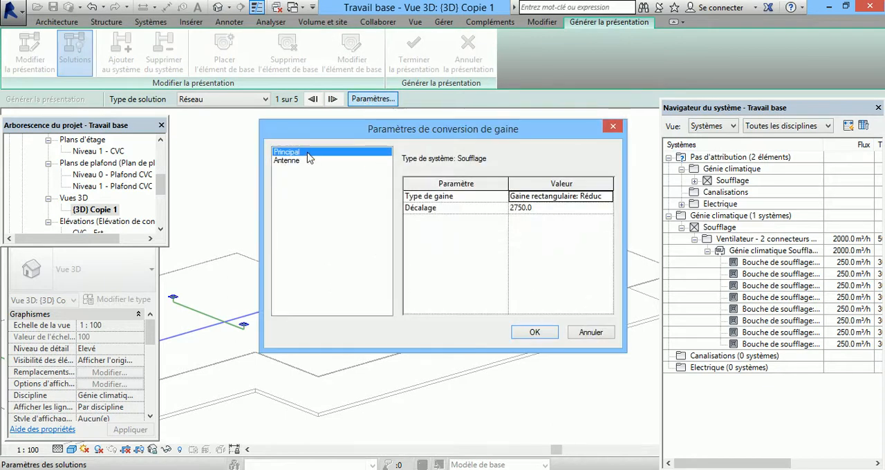
click(542, 210)
click(559, 198)
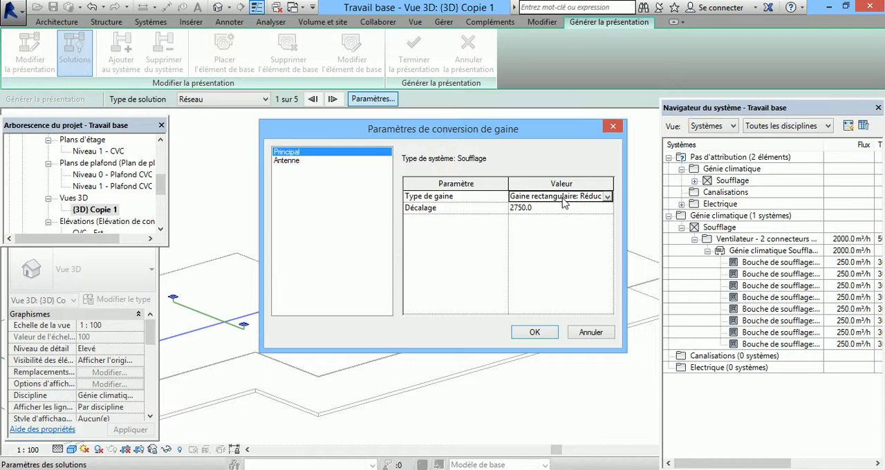
click(608, 197)
click(608, 197)
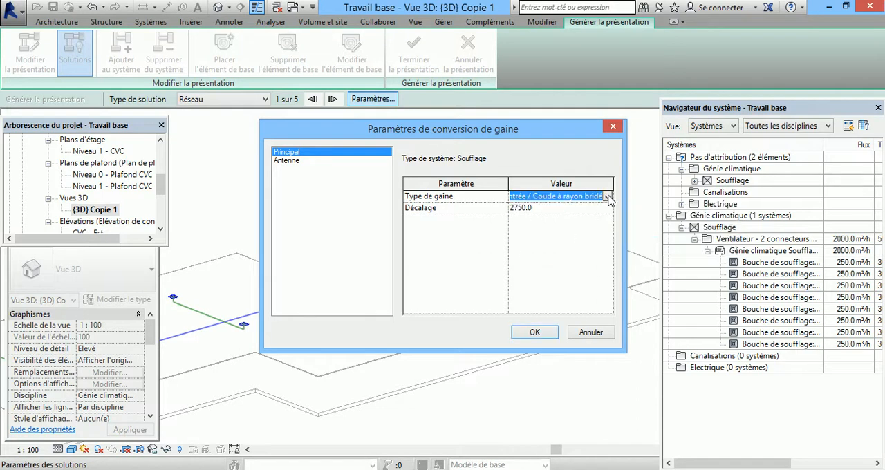
click(538, 209)
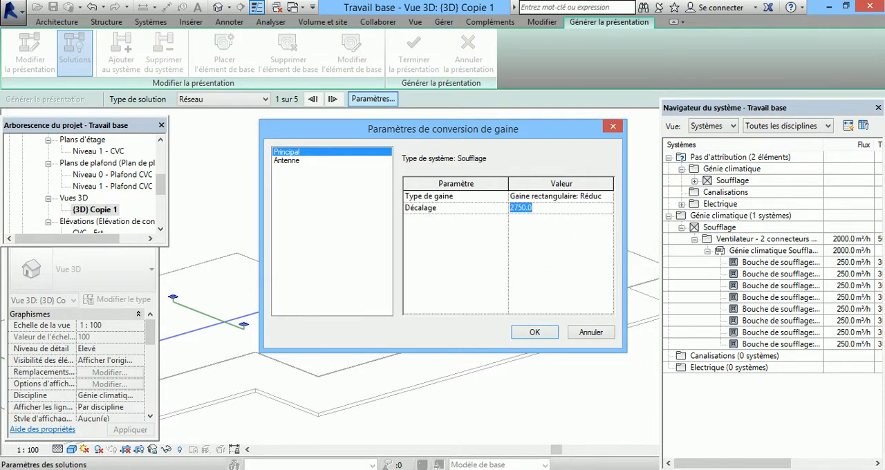
text(4000)
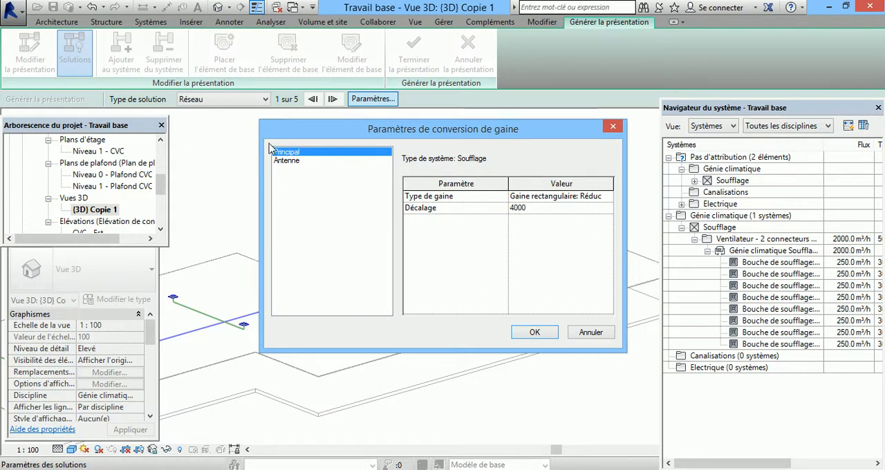
Step: Set the Antenne duct's Décalage to 4000 and its maximum flexible duct length to 6000, and apply the conversion settings
click(298, 161)
click(524, 210)
drag(534, 208, 504, 214)
text(4000)
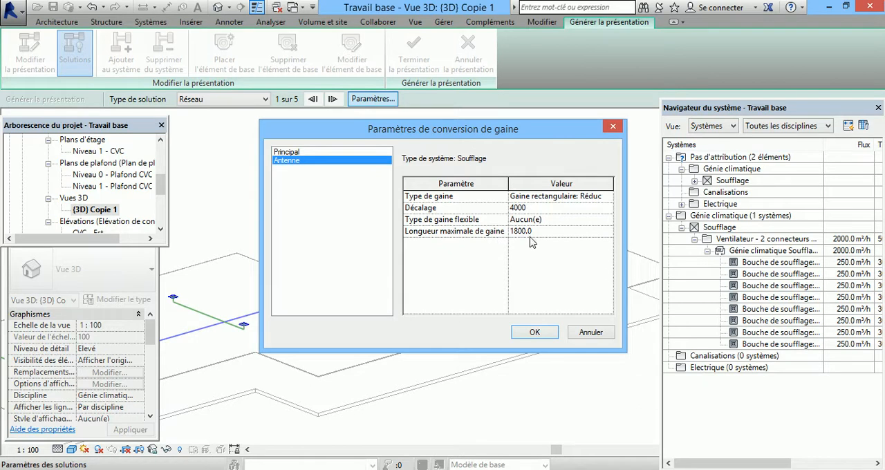
click(532, 232)
drag(542, 230, 515, 234)
text(0)
click(531, 335)
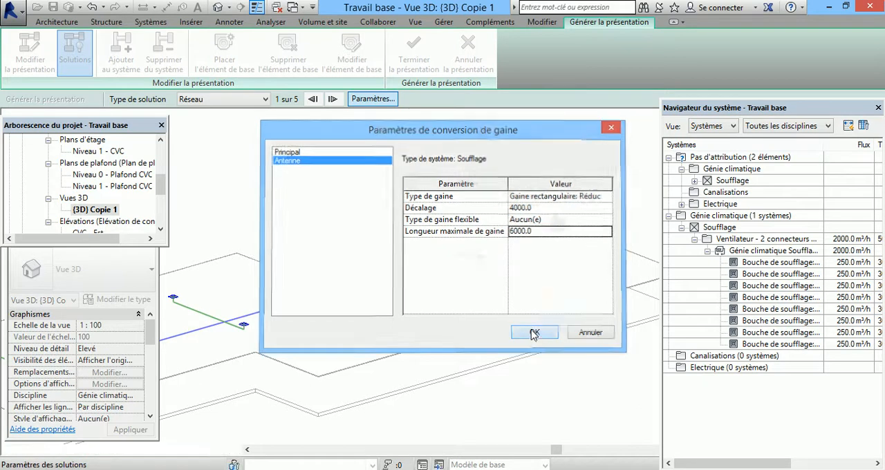
Step: Switch the layout solution type from Réseau to Périmètre in the 3D view
scroll(540, 242, down, 2)
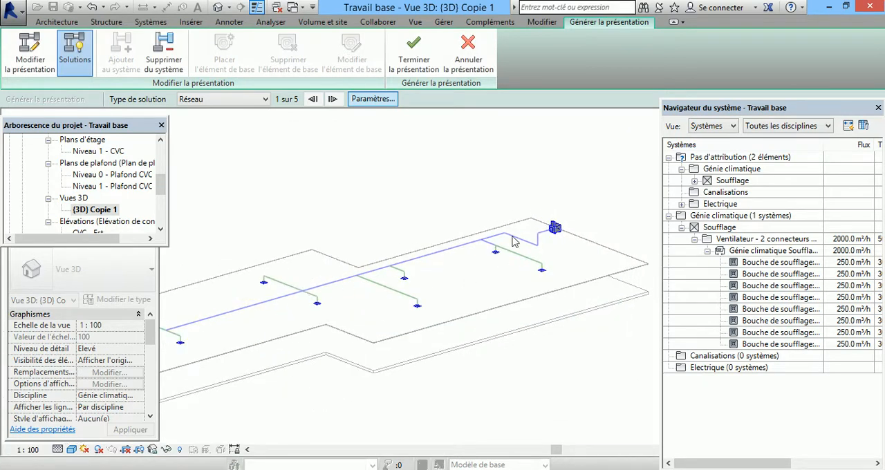
click(265, 98)
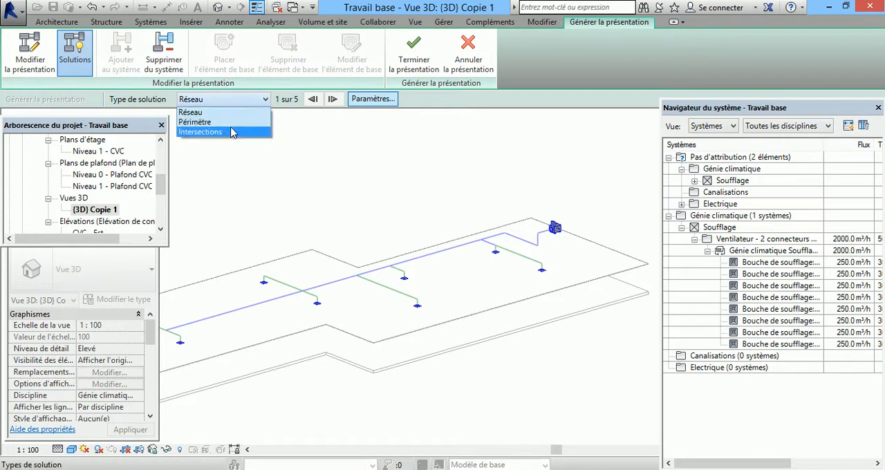
click(231, 122)
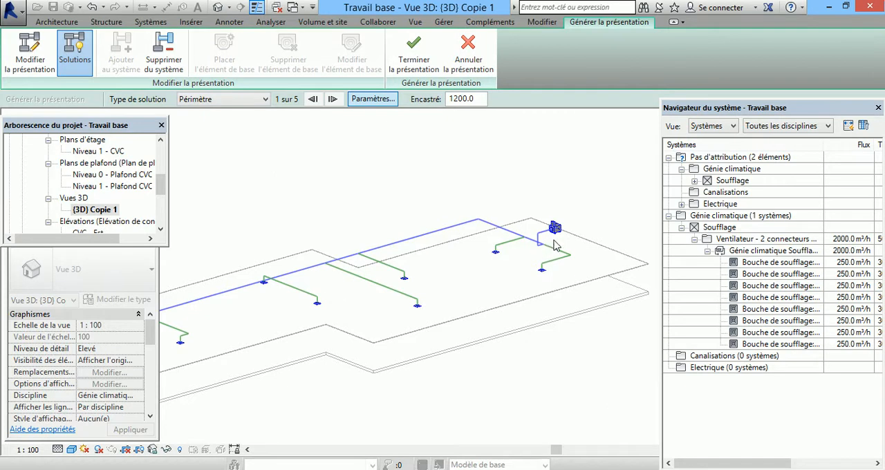
Step: Start modifying the layout manually and shift the branch segment near the fan in line with the fan's vertical drop
click(30, 56)
scroll(536, 263, up, 5)
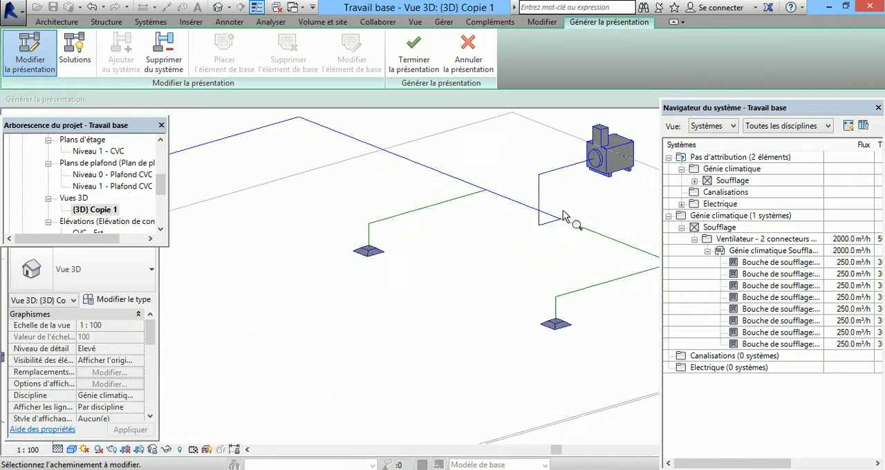
click(569, 221)
drag(621, 247, 612, 264)
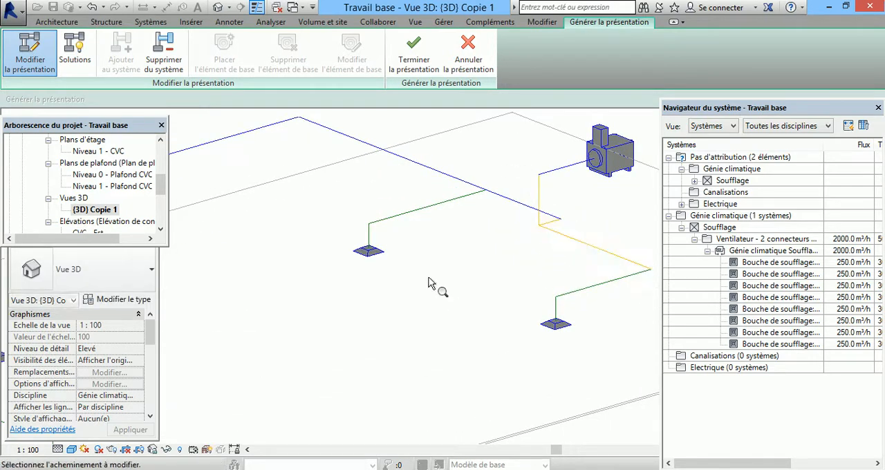
Step: Shift the main duct's end segment so it lines up with the fan's vertical drop and the branch segment
click(520, 204)
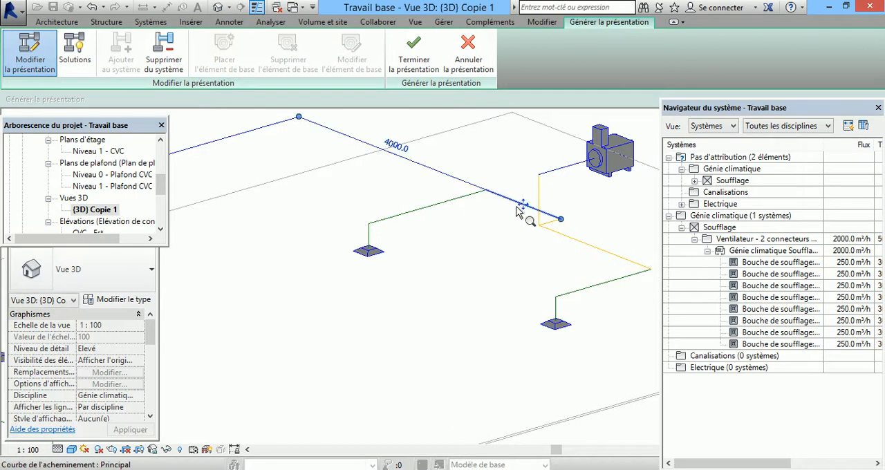
mouse_move(524, 208)
mouse_down()
mouse_move(499, 215)
mouse_move(504, 203)
mouse_move(498, 212)
mouse_up()
click(495, 213)
scroll(544, 228, down, 3)
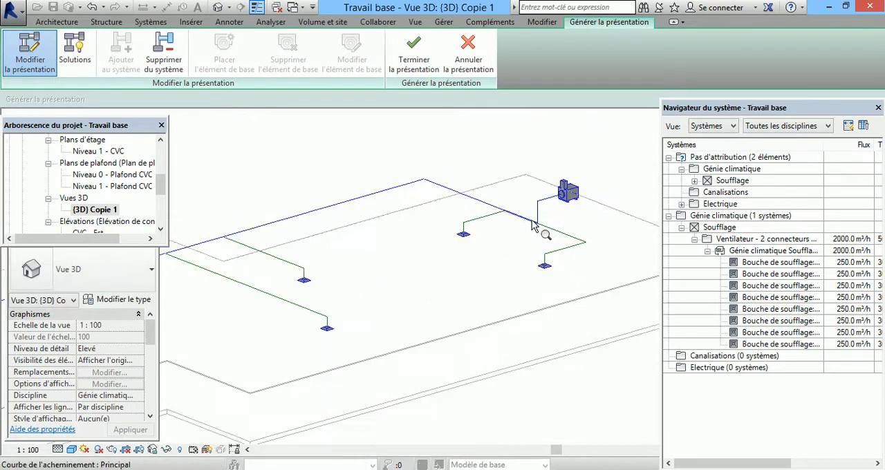
scroll(643, 223, down, 2)
scroll(608, 246, down, 2)
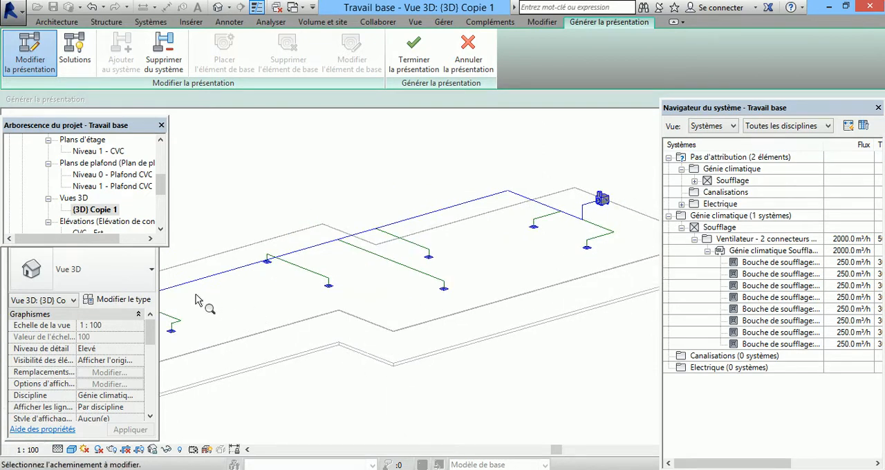
Step: Open the Niveau 0 - Plafond CVC ceiling plan and cancel the pending layout generation
double_click(146, 178)
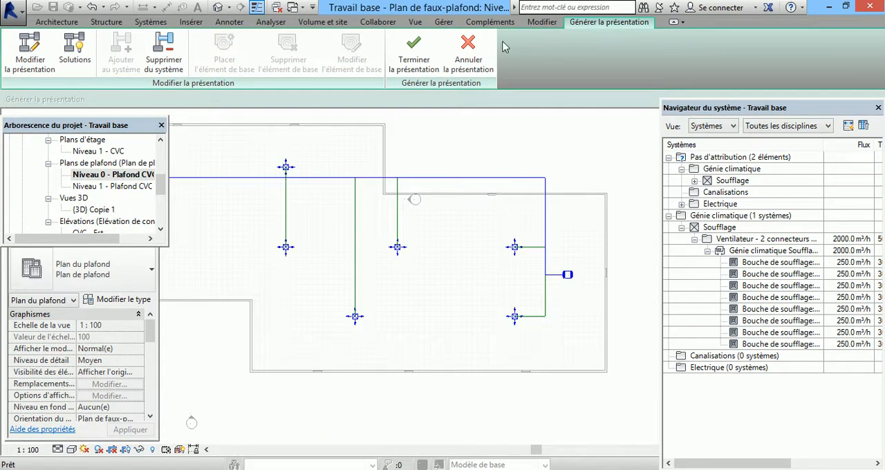
click(468, 50)
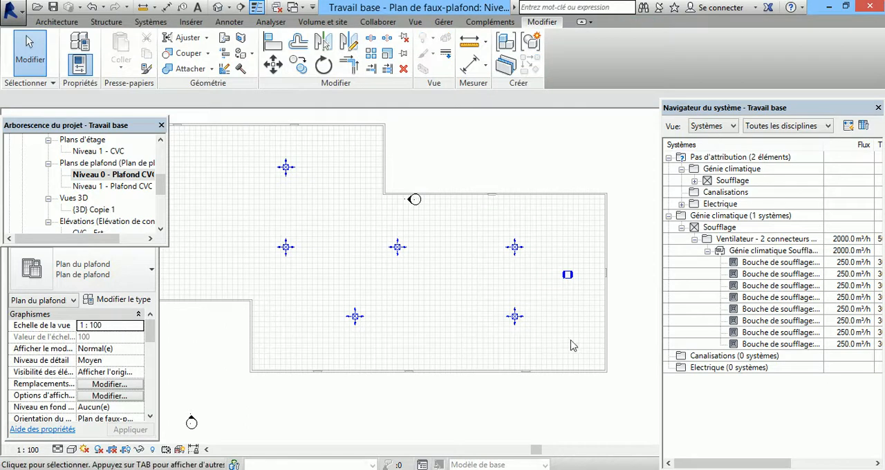
click(567, 277)
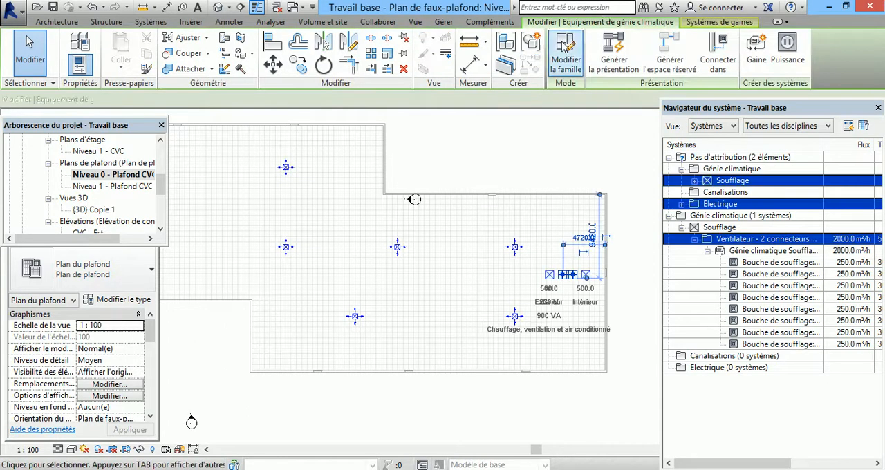
click(609, 45)
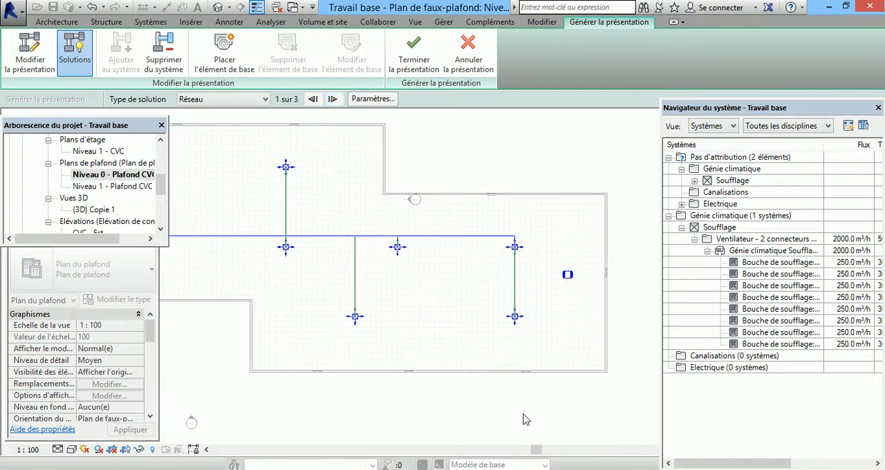
key(Escape)
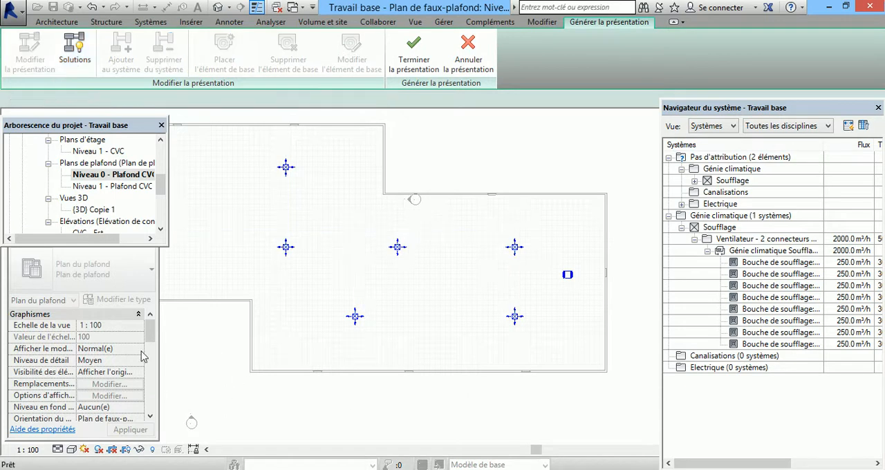
Step: Raise the Haut offset in the Niveau 0 ceiling plan's view range and set its Profondeur de la vue offset to 6000
drag(153, 331, 141, 376)
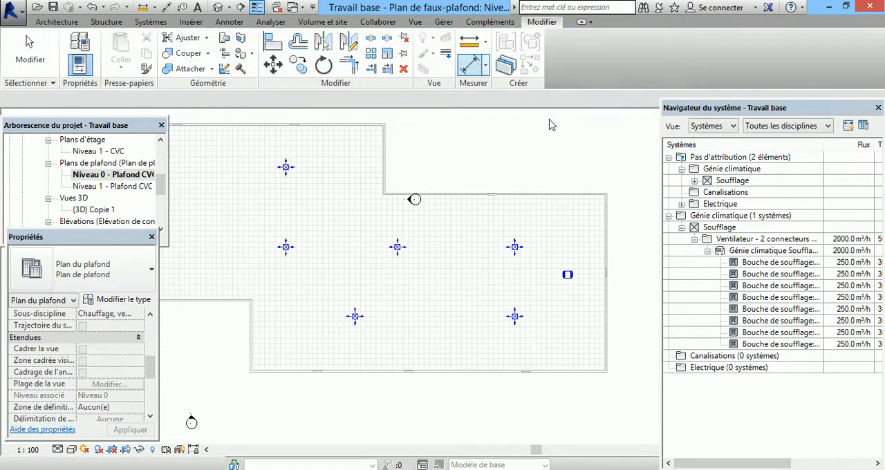
key(Escape)
click(107, 385)
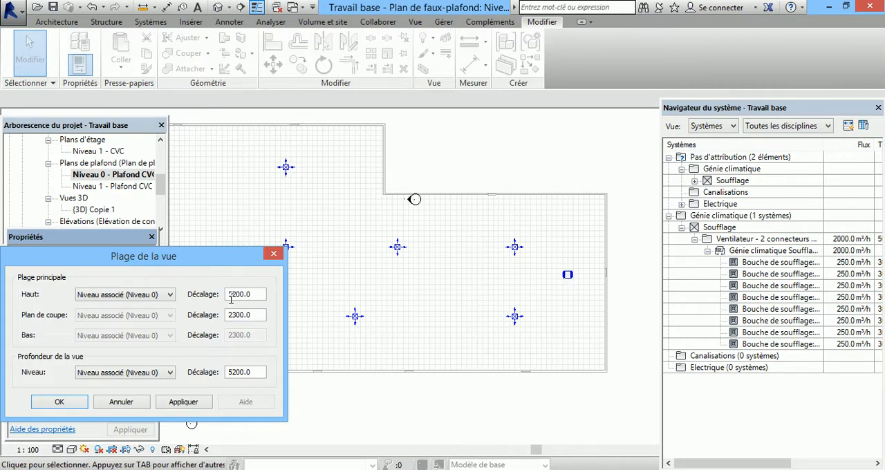
drag(236, 294, 229, 294)
text(660)
text(0)
drag(237, 372, 227, 372)
text(60)
click(65, 403)
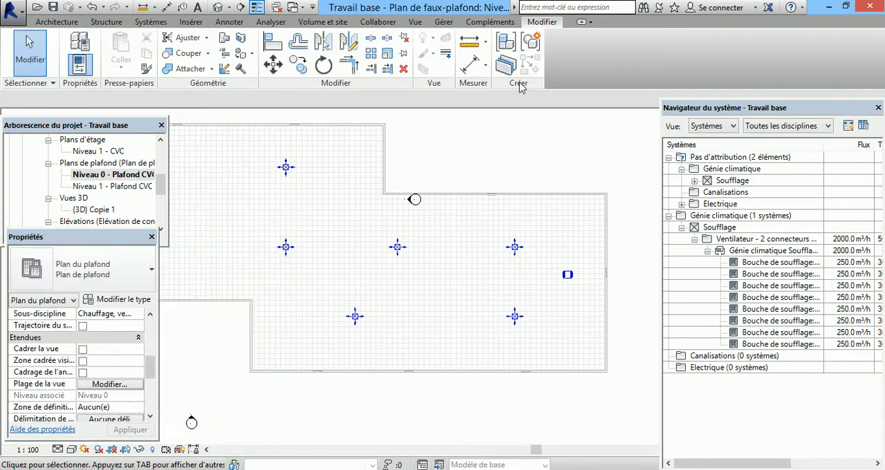
Step: Generate the duct layout from the fan in the Niveau 0 ceiling plan with the Réseau solution type
click(568, 275)
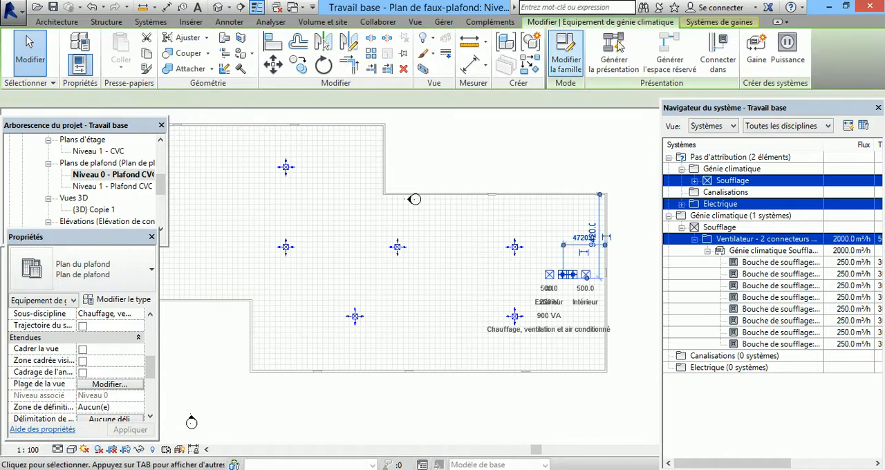
click(624, 62)
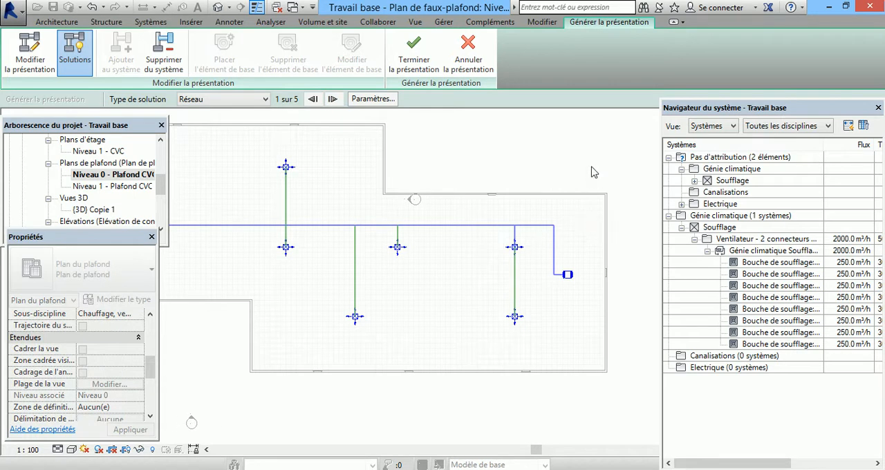
scroll(589, 169, down, 2)
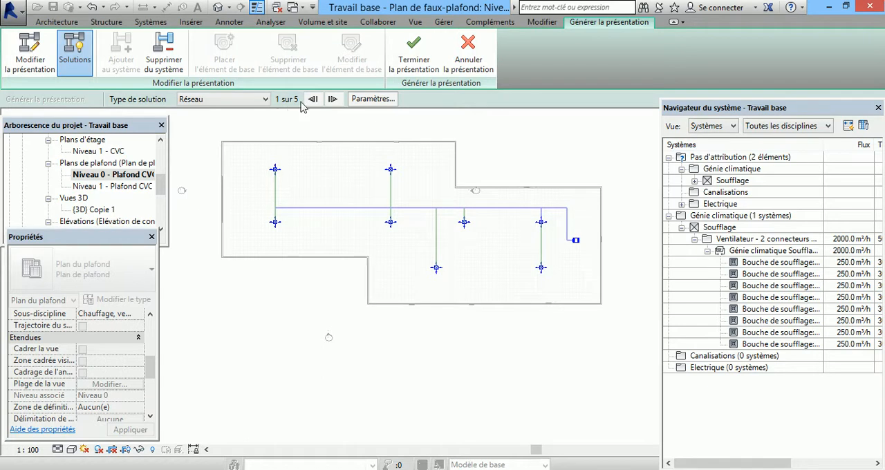
Step: Set the offset of the Principal duct to 4000 in the conversion settings of the ceiling plan layout
click(373, 98)
click(538, 210)
drag(537, 208, 509, 219)
text(4000)
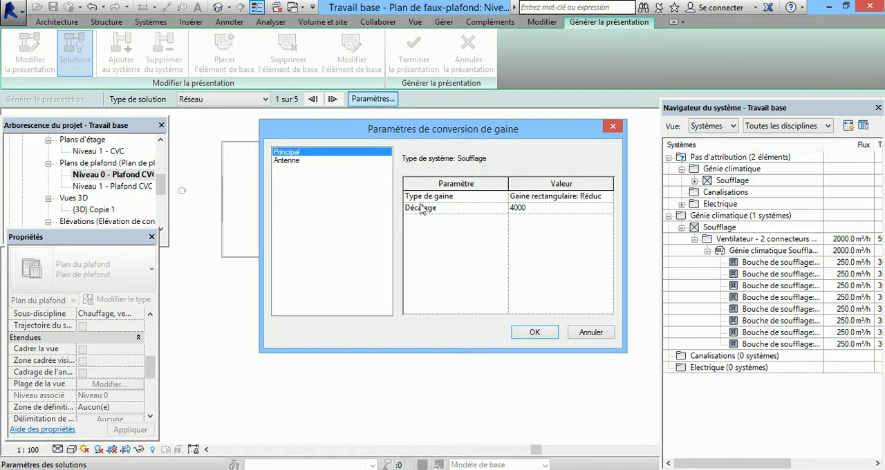
Step: Set the Antenne duct's offset to 4000 and maximum flexible duct length to 6000, and apply the settings
click(293, 161)
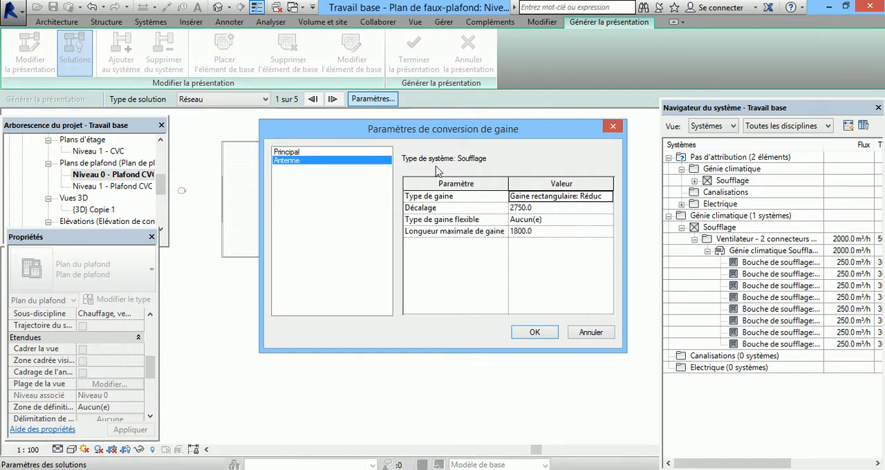
click(533, 209)
drag(543, 209, 502, 239)
text(4000)
click(539, 232)
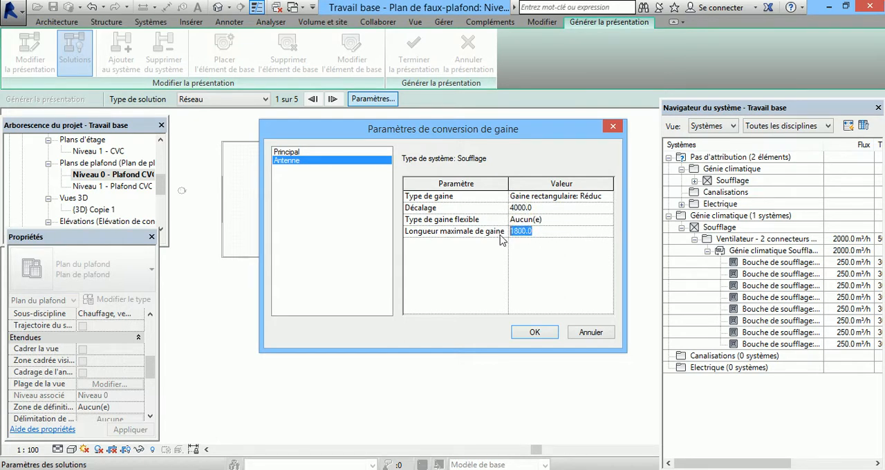
text(6000)
click(534, 333)
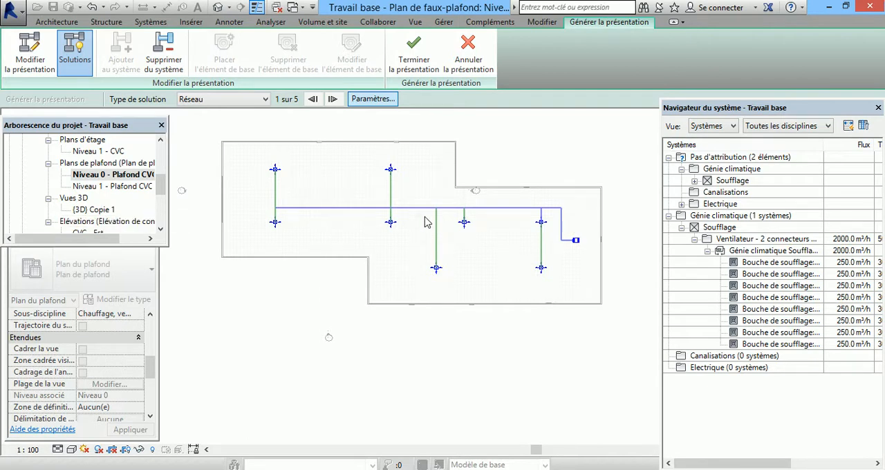
Step: Check the duct types available for the Principal duct in the conversion settings, and leave without changing anything
click(387, 102)
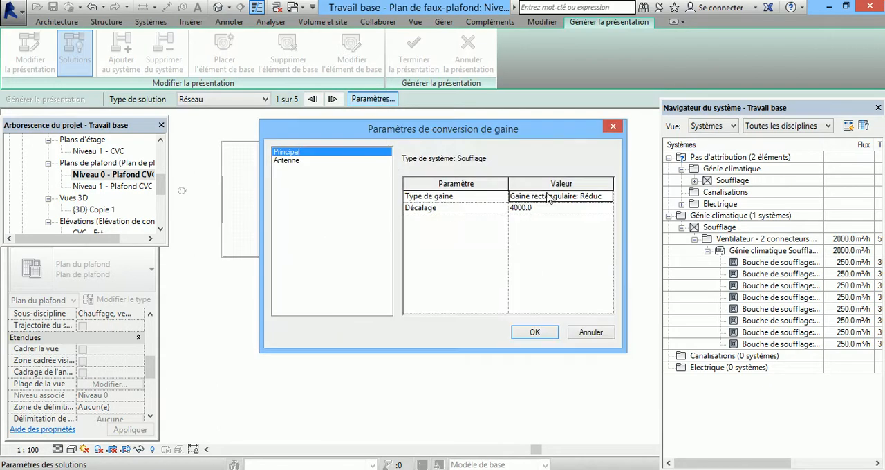
click(607, 196)
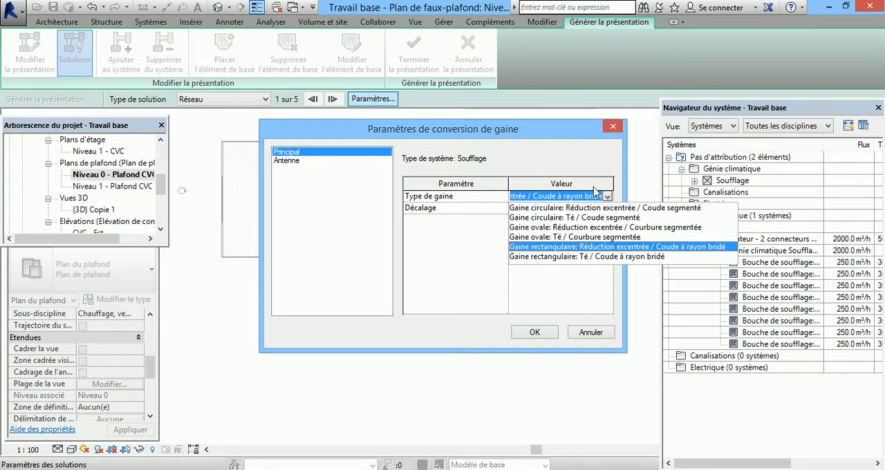
click(592, 338)
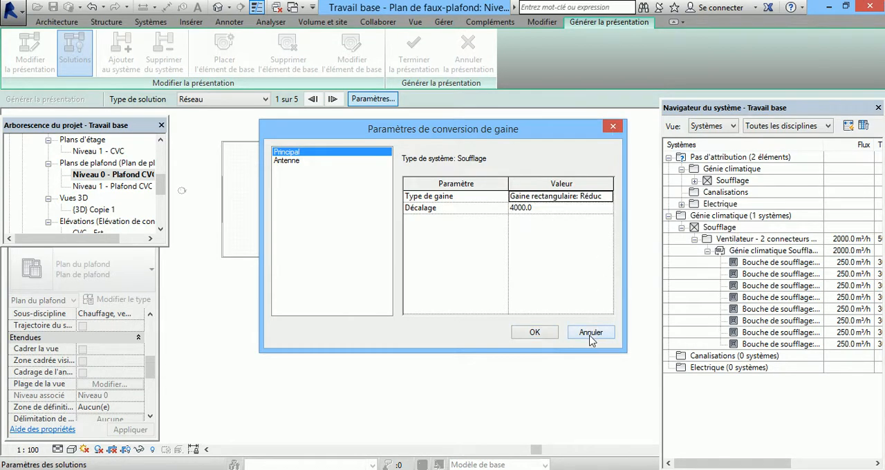
click(590, 334)
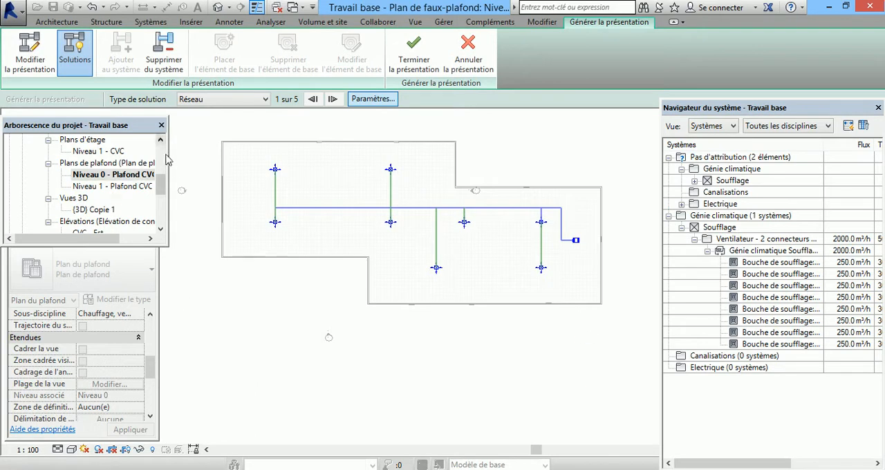
Step: Open the routing preferences of the rectangular duct type Réduction excentrée / Coude à rayon bridé from the project's families
drag(160, 191, 162, 223)
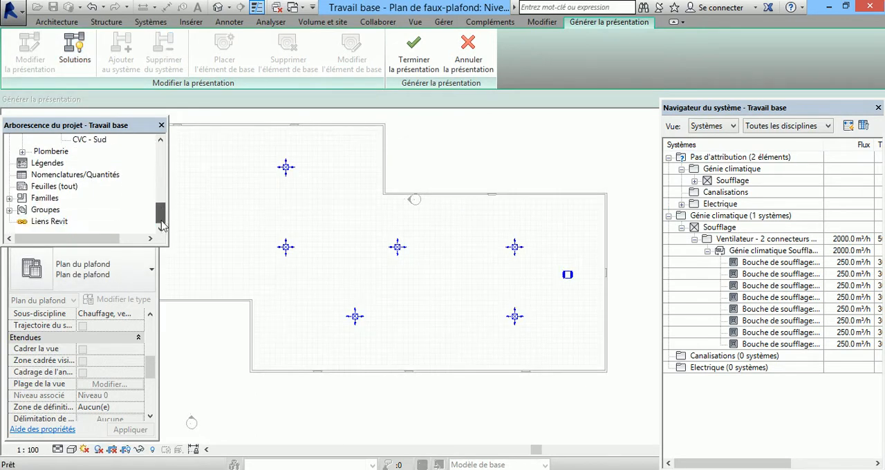
click(11, 198)
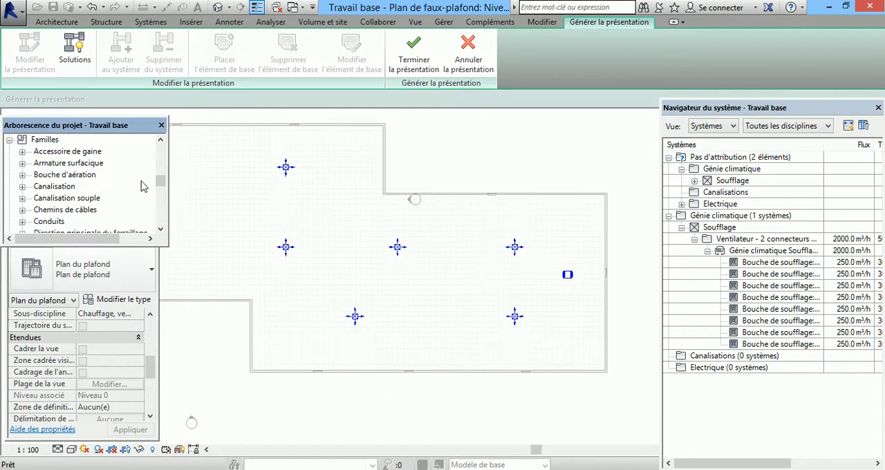
mouse_move(163, 184)
mouse_down()
mouse_move(162, 201)
mouse_move(162, 190)
mouse_up()
click(22, 210)
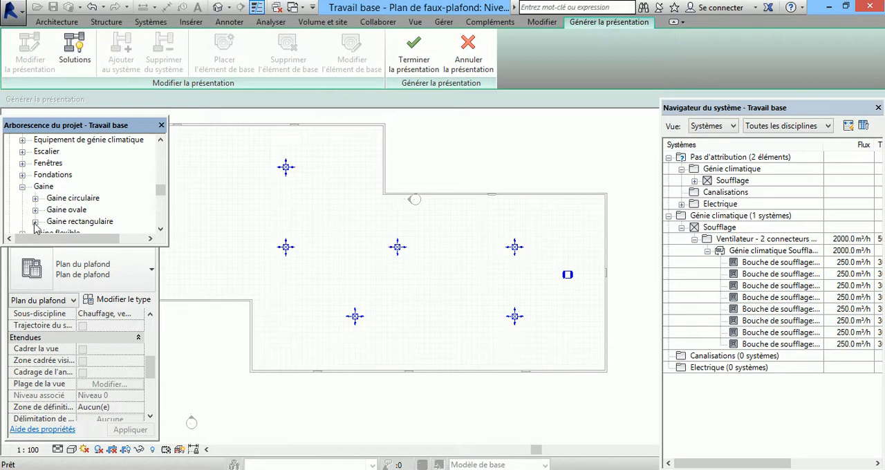
click(35, 222)
click(85, 211)
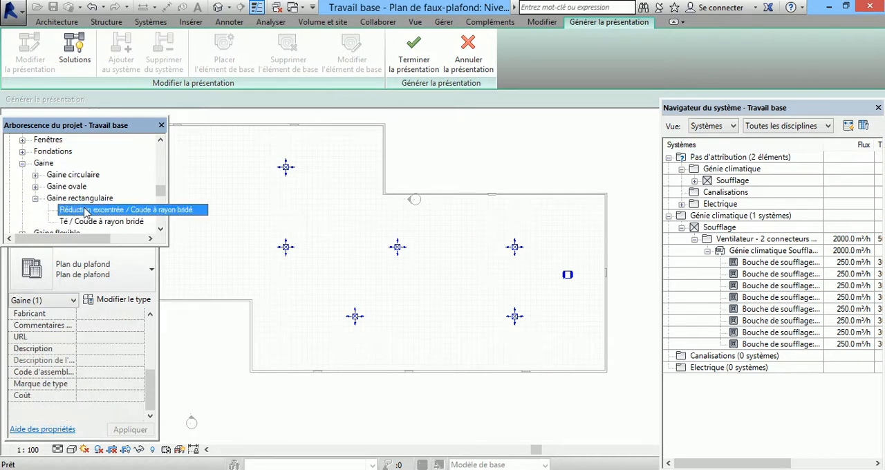
double_click(123, 212)
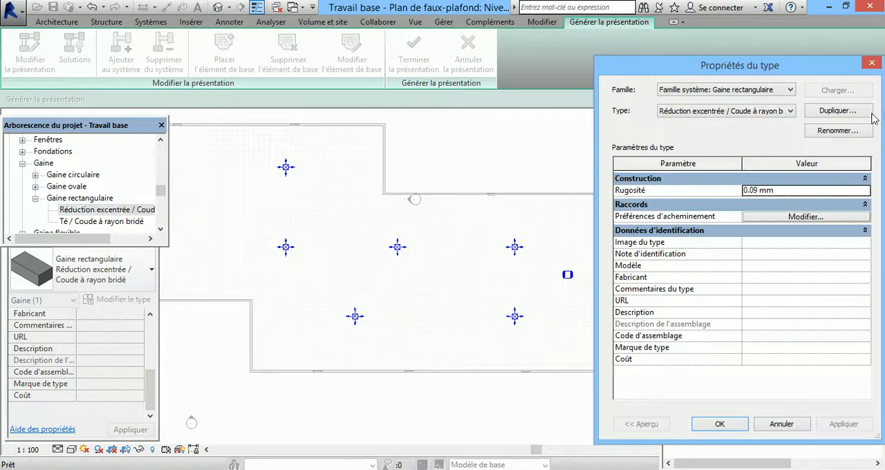
click(820, 216)
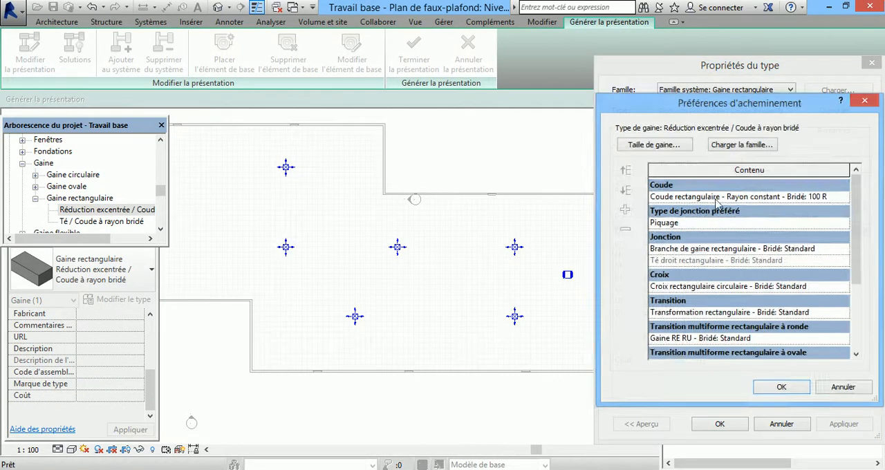
Step: Review the Coude, Jonction and Type de jonction préféré options in the routing preferences, and close the type properties without changes
click(758, 195)
click(844, 197)
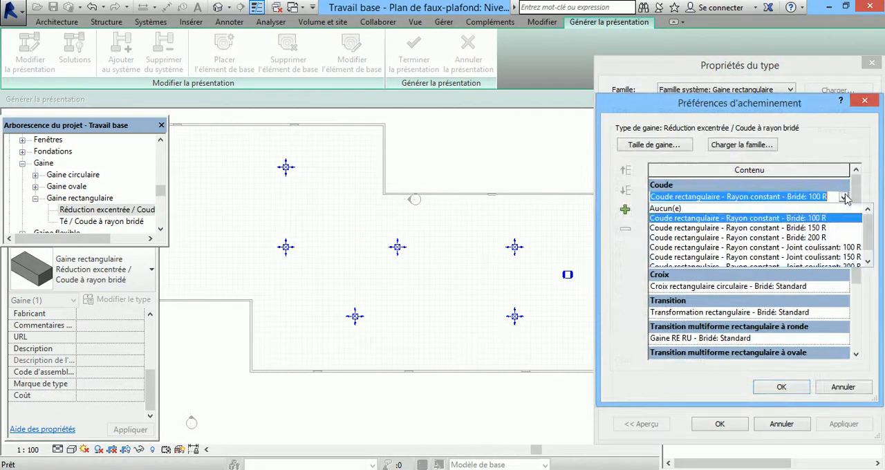
scroll(870, 237, down, 1)
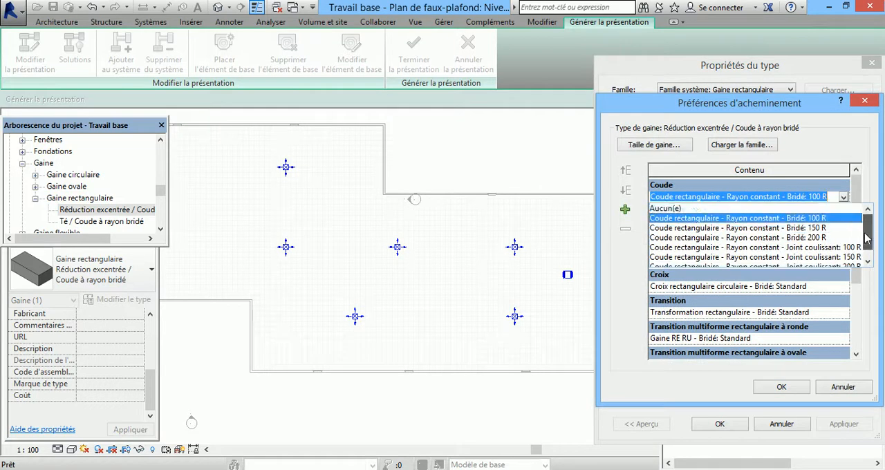
click(848, 282)
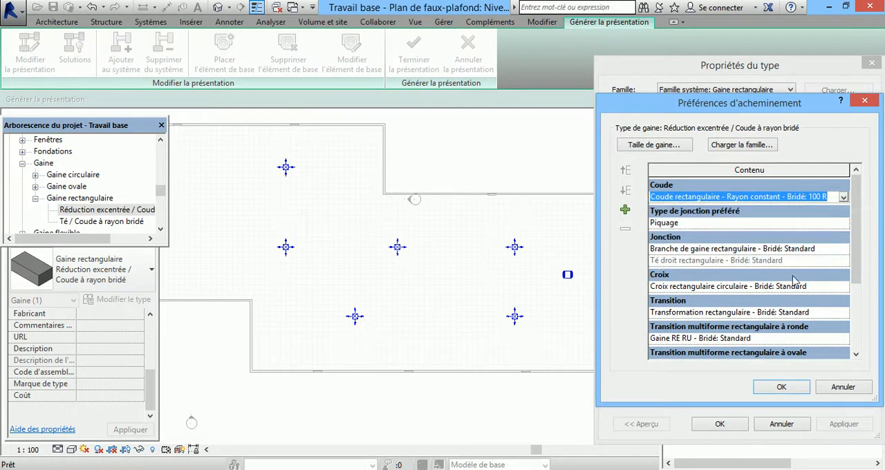
click(805, 253)
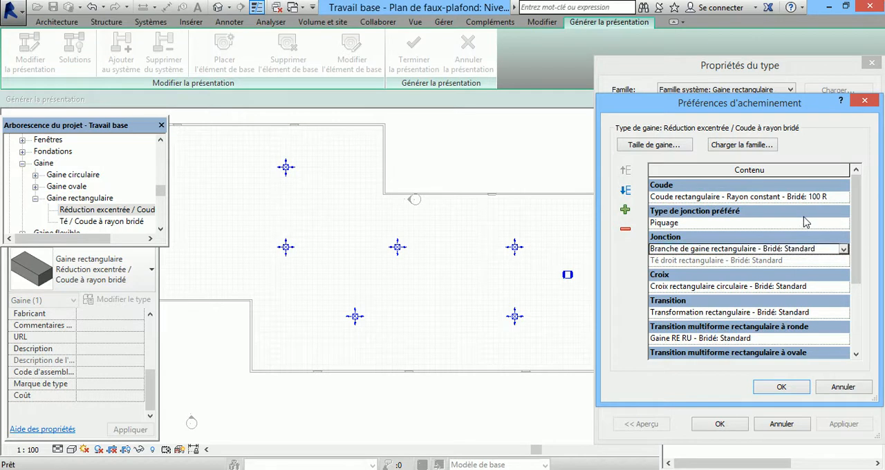
click(828, 223)
click(843, 224)
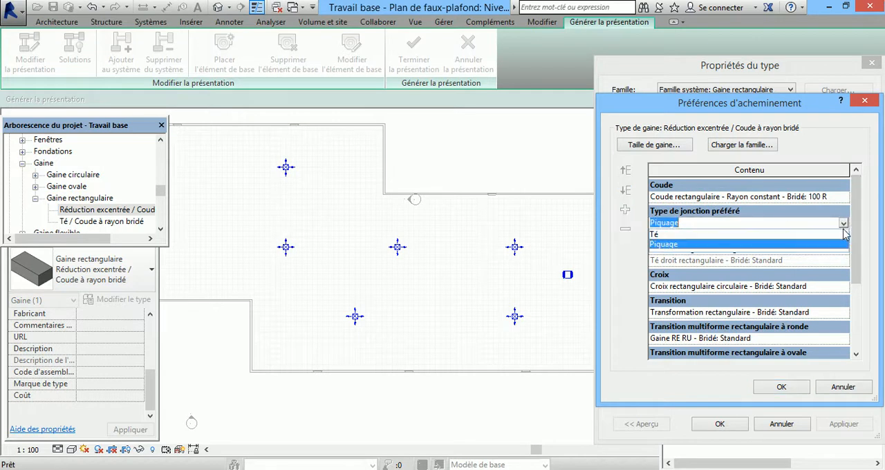
click(843, 227)
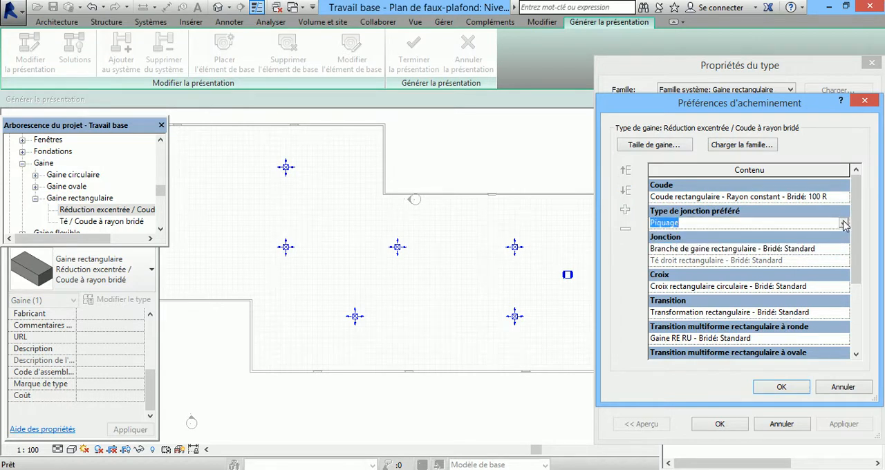
click(866, 100)
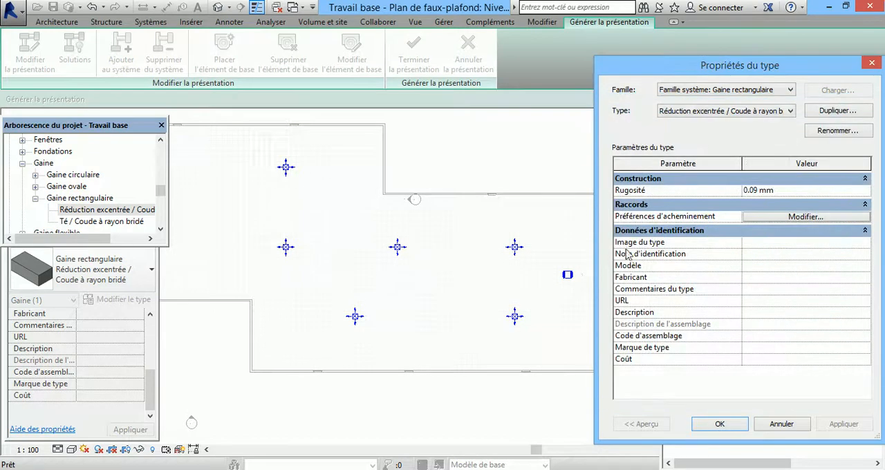
click(871, 65)
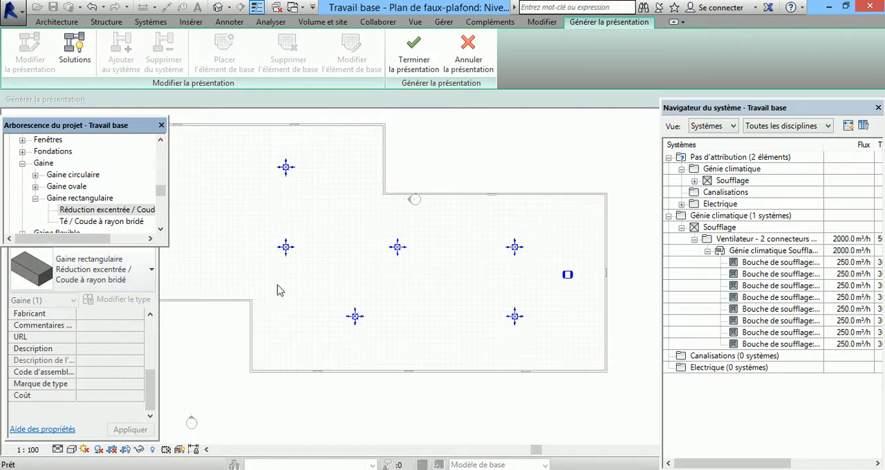
Step: Modify the generated layout by moving the vertical main duct segment beside the fan closer to the nearest air terminal
click(75, 50)
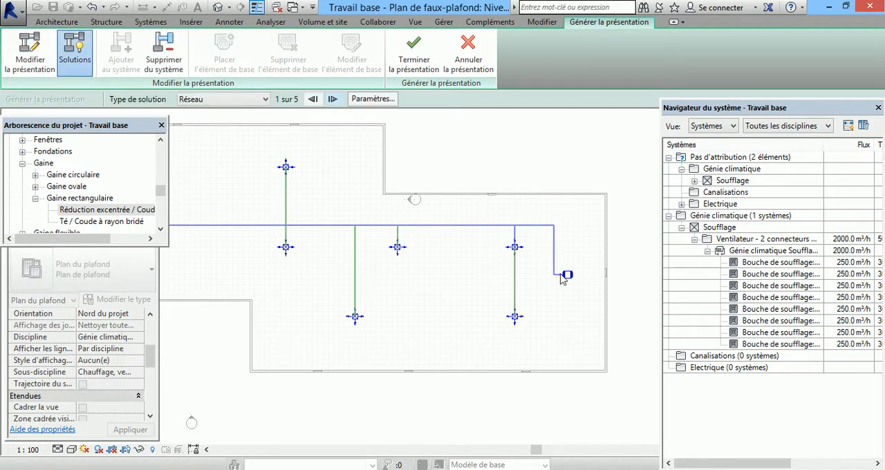
scroll(567, 274, up, 5)
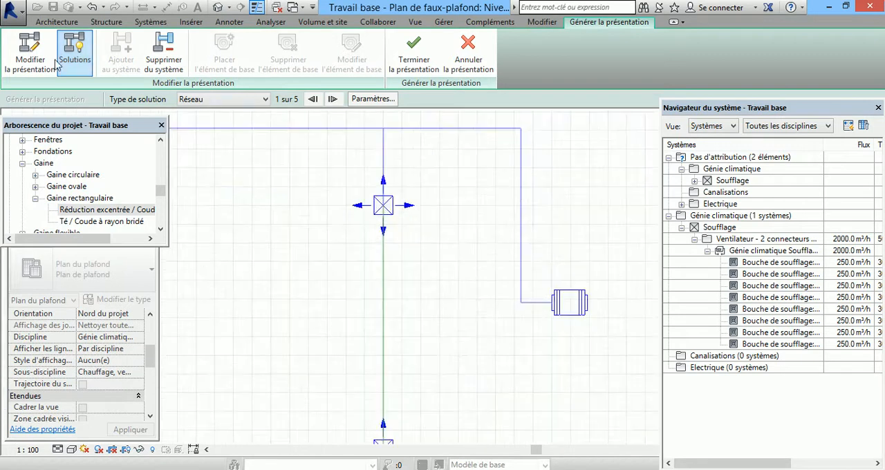
click(30, 49)
click(520, 217)
drag(498, 218, 492, 219)
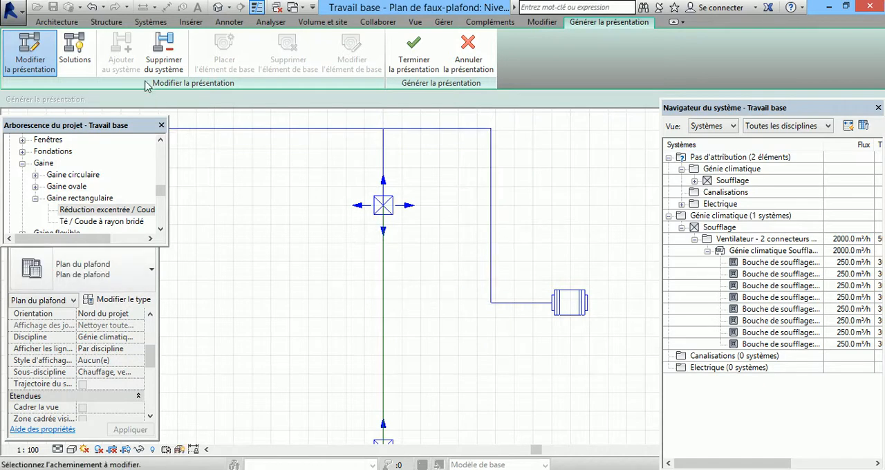
Step: Switch the layout's solution type from Personnalisé back to Réseau
click(83, 64)
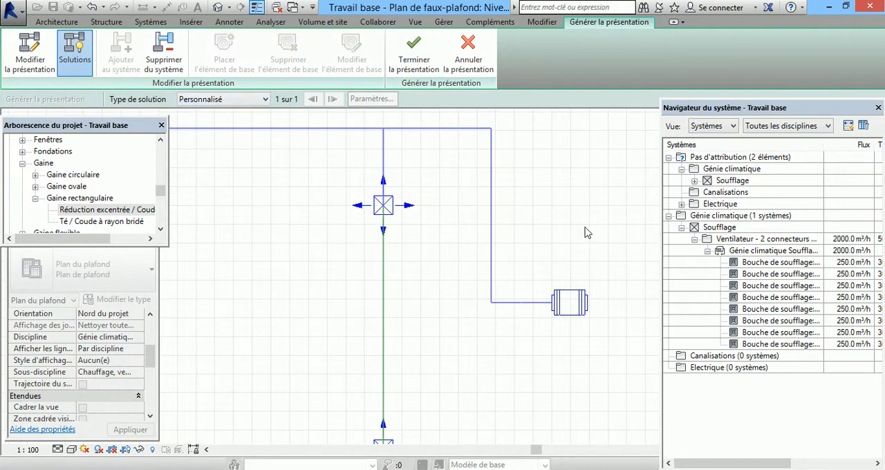
click(266, 100)
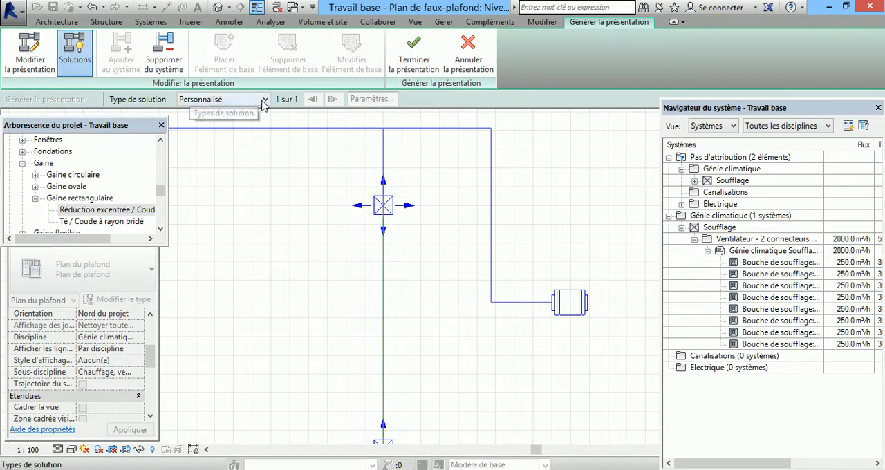
click(265, 100)
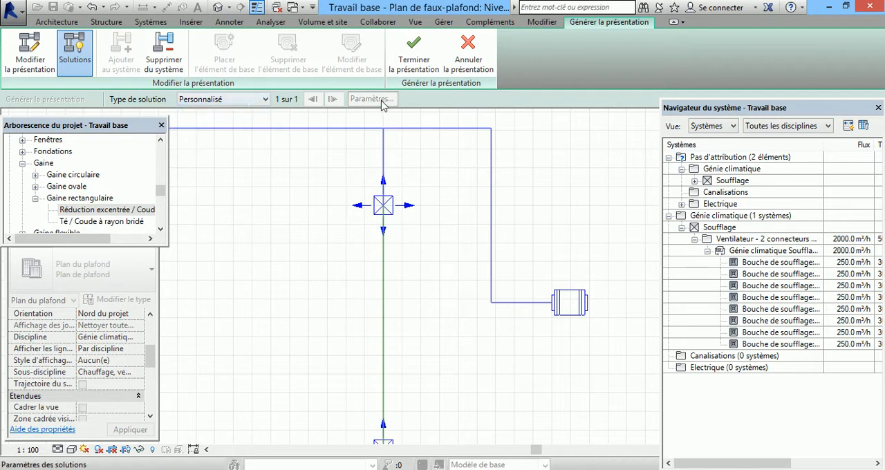
click(244, 101)
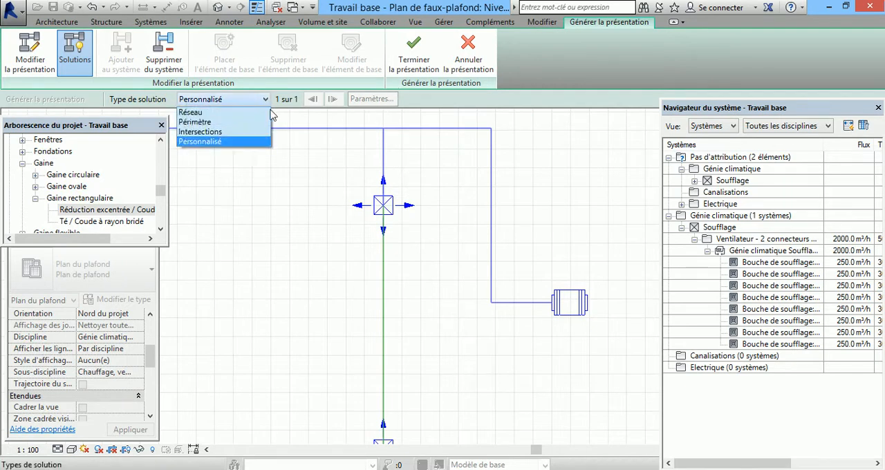
click(247, 114)
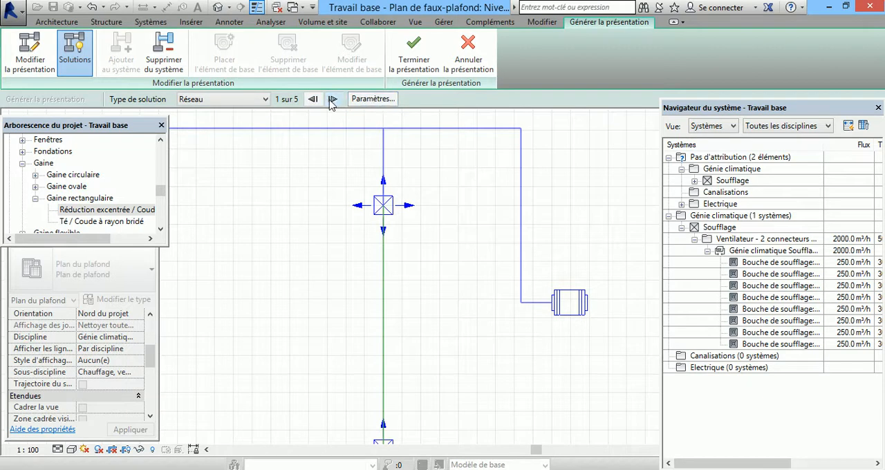
Step: Set the Principal duct's offset to 4000 in the conversion settings of the Réseau solution
click(373, 99)
click(533, 208)
drag(533, 208, 510, 214)
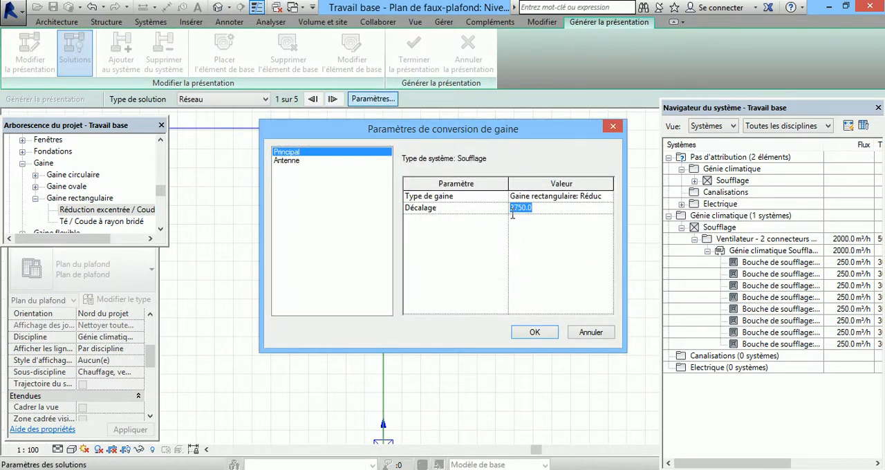
text(4000)
Step: Set the Antenne duct's offset to 4000 and its maximum flexible duct length to 6000, and apply the conversion settings
click(284, 161)
click(536, 208)
drag(536, 208, 510, 211)
text(4000)
click(544, 232)
text(6)
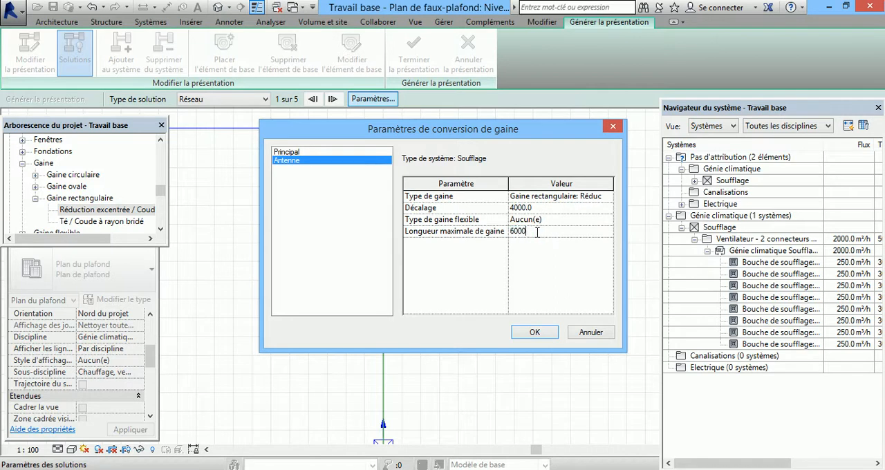
text(000)
click(535, 333)
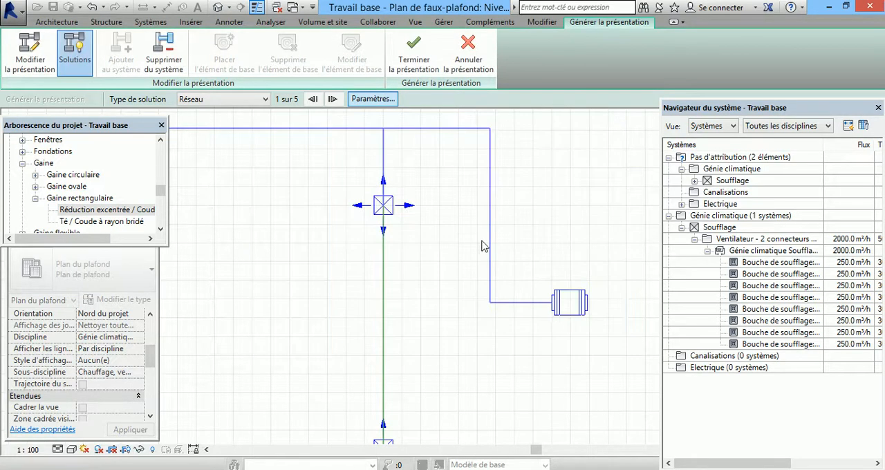
Step: Open the {3D} view and show the duct layout around the fan up close
click(161, 228)
click(162, 227)
click(162, 227)
drag(162, 197, 142, 154)
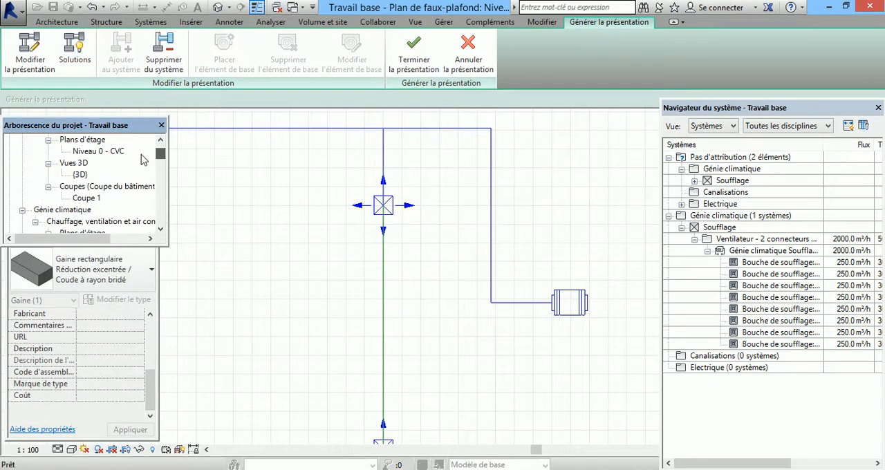
double_click(80, 175)
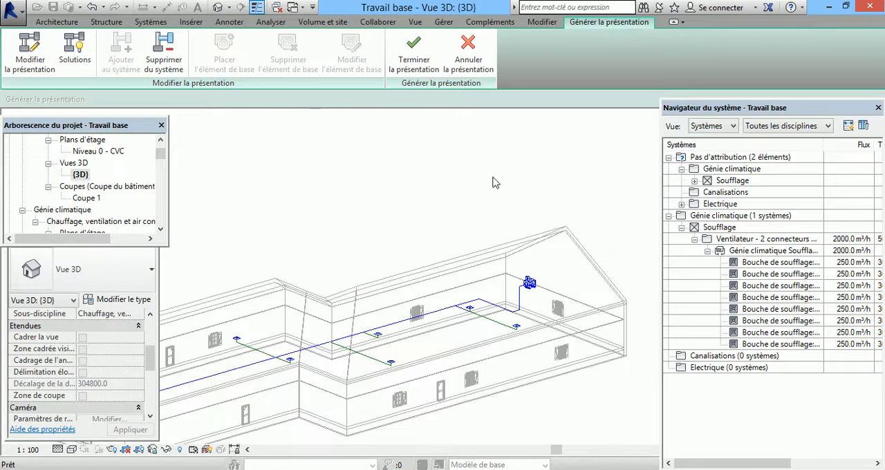
scroll(475, 186, up, 1)
scroll(581, 205, up, 1)
scroll(530, 254, up, 3)
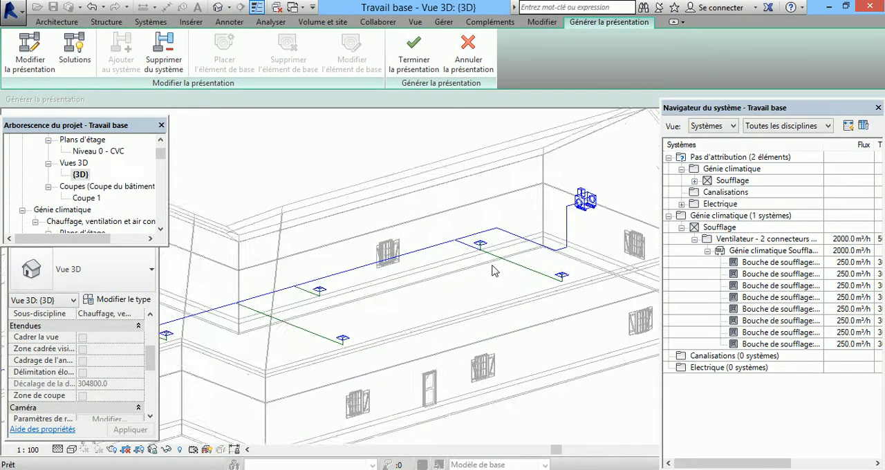
Step: Switch the layout's solution type back to Réseau and set the Principal duct's offset to 4000 in its conversion settings
click(76, 58)
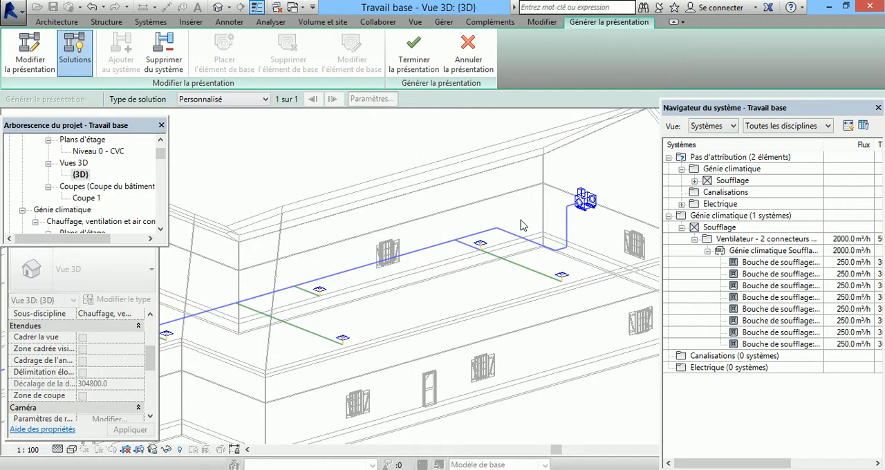
click(265, 99)
click(256, 117)
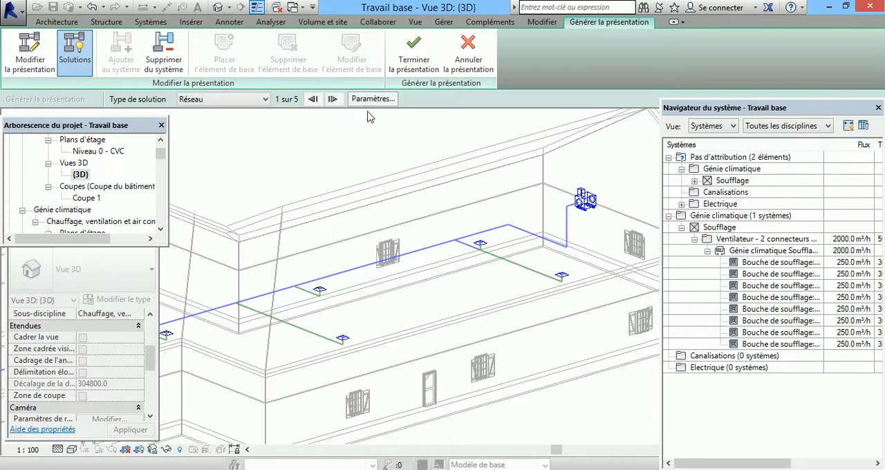
click(374, 99)
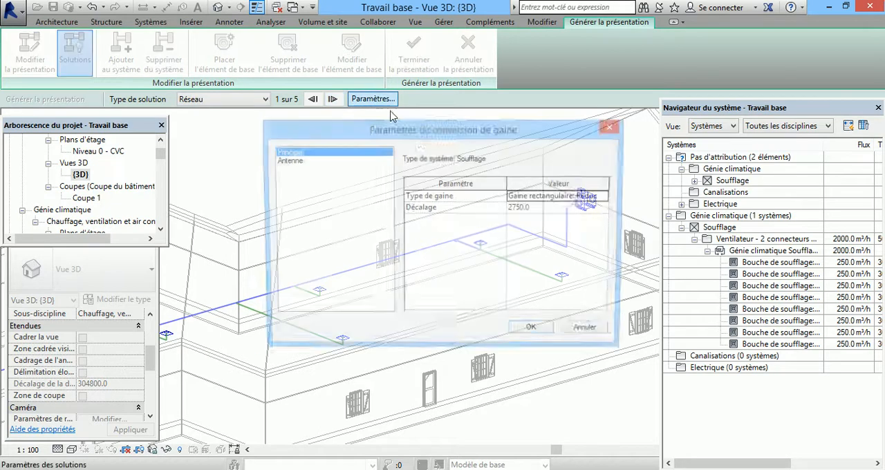
click(541, 209)
drag(541, 210, 511, 218)
text(4000)
Step: Set the Antenne duct's offset to 4000, change its maximum flexible duct length, and apply the conversion settings
click(296, 166)
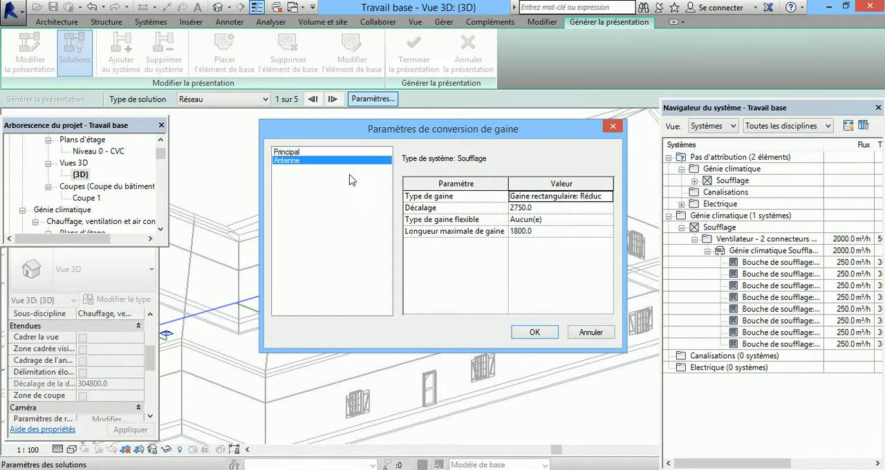
click(527, 209)
drag(529, 210, 505, 214)
text(4000)
click(547, 231)
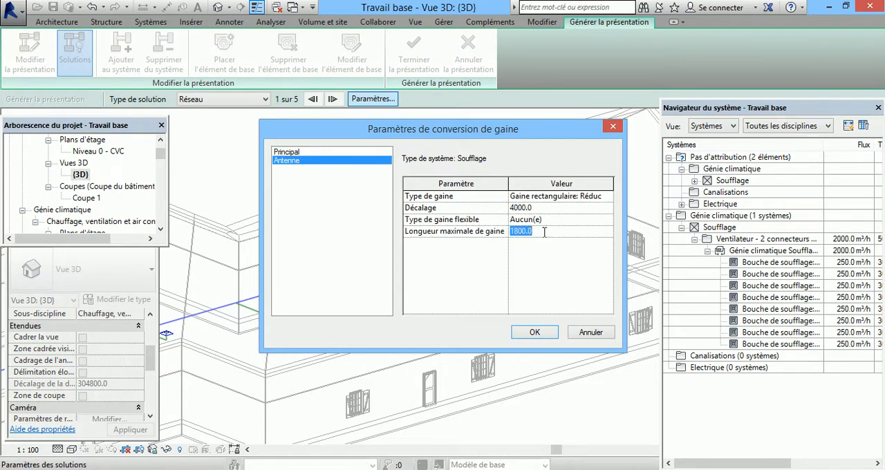
text(60)
click(536, 333)
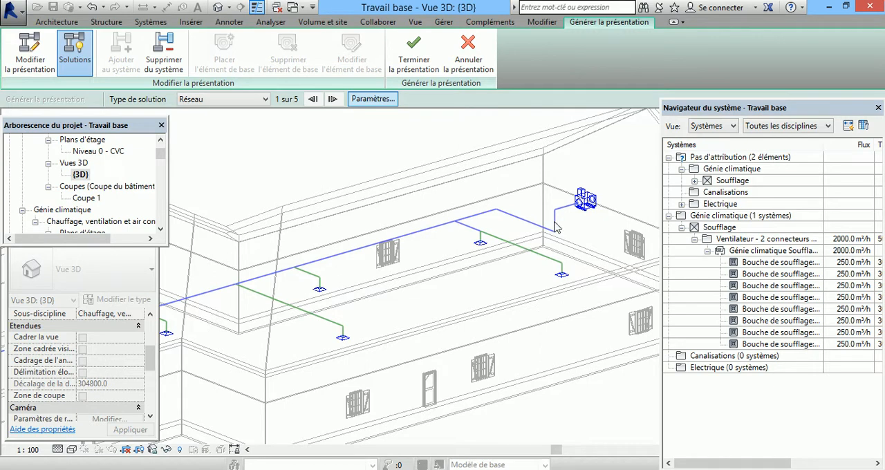
Step: Raise the offsets of both the Principal and Antenne ducts to 4500 and apply the conversion settings
click(372, 99)
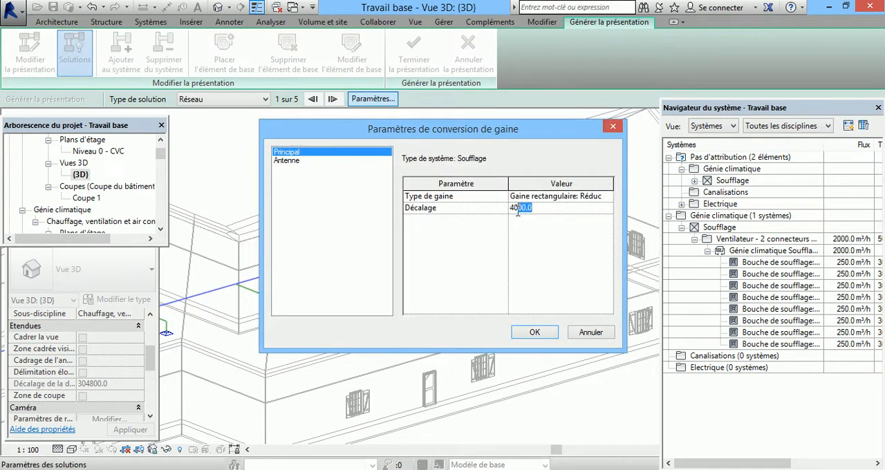
text(4500)
click(286, 160)
click(535, 209)
drag(536, 209, 517, 209)
text(500)
click(538, 333)
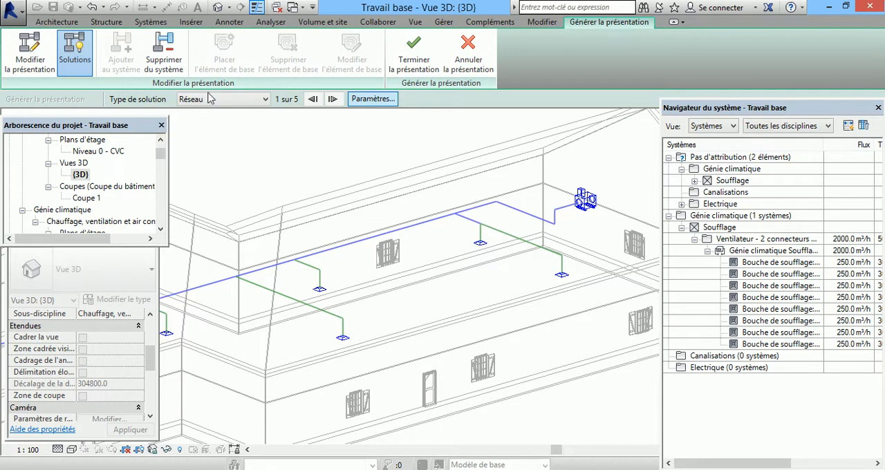
Step: Finish the layout to convert it into ducts and dismiss the warning about the open connection
click(357, 99)
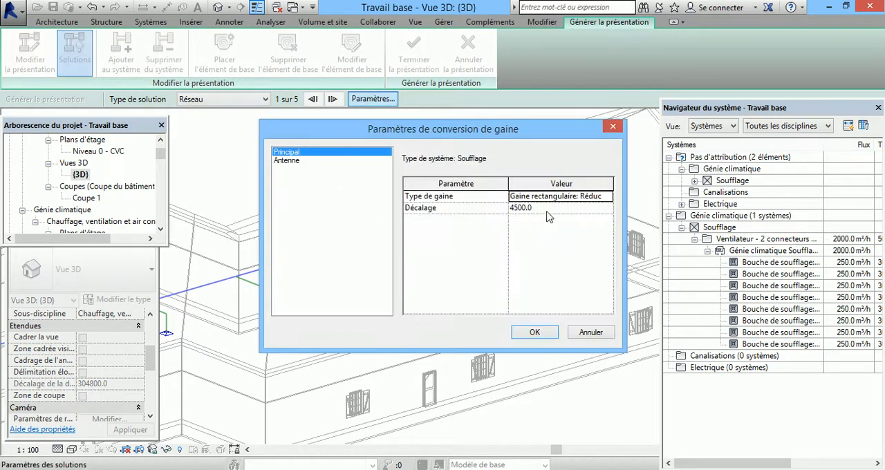
click(614, 127)
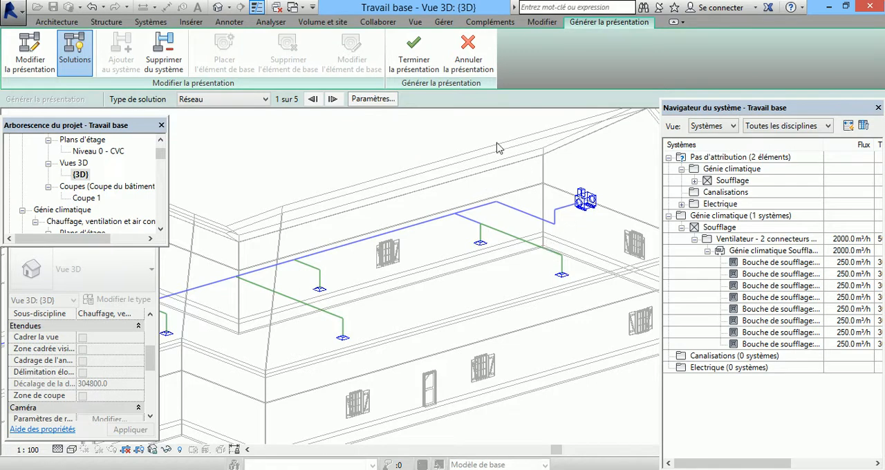
click(413, 49)
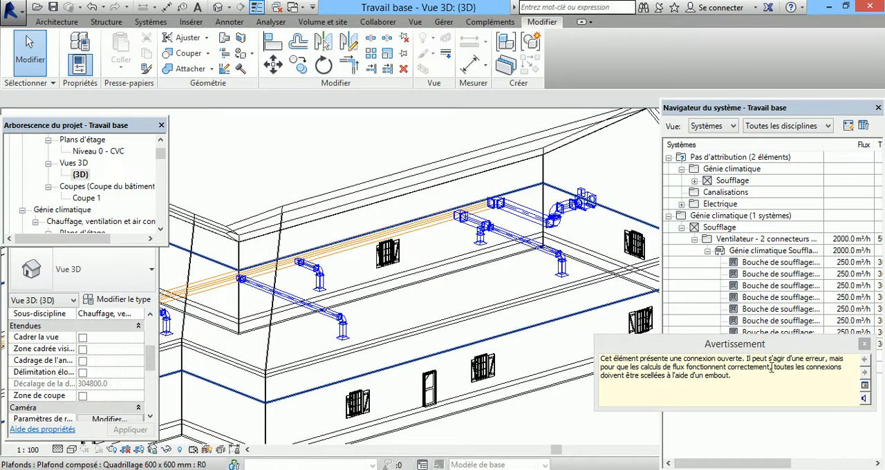
click(864, 343)
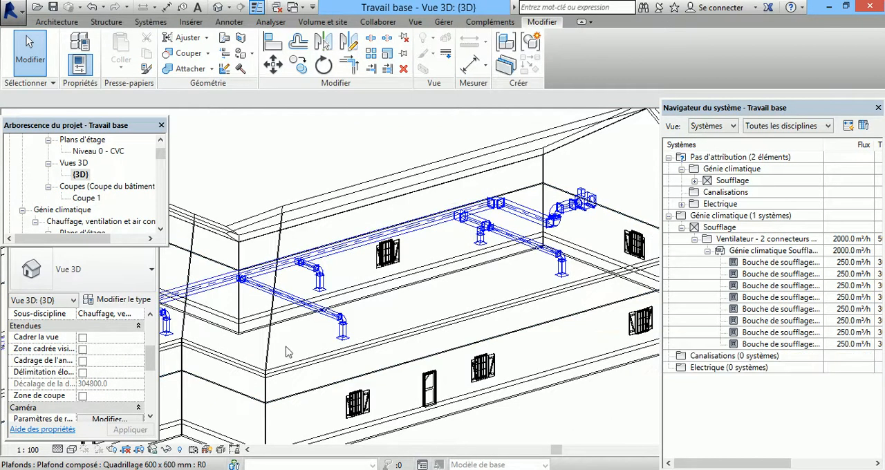
Step: Examine the generated ducts in 3D, especially the main duct's far end and its last pair of branches
scroll(501, 235, down, 3)
scroll(502, 236, down, 3)
scroll(316, 294, up, 6)
scroll(305, 269, up, 5)
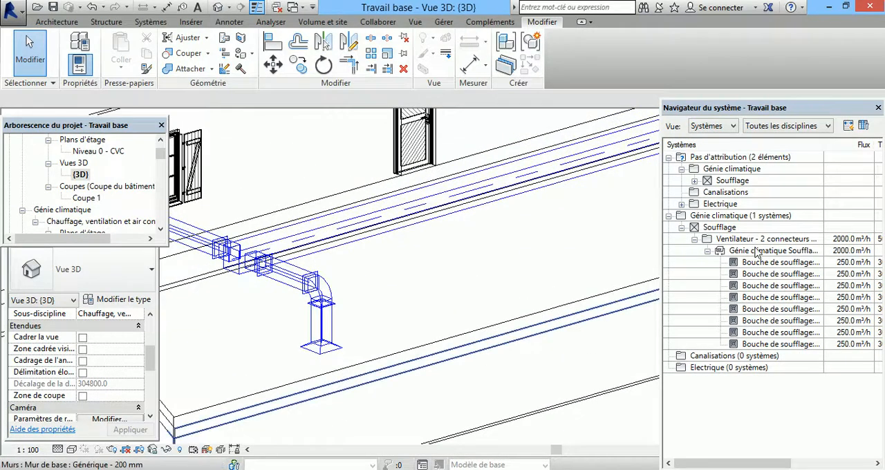
scroll(372, 358, down, 3)
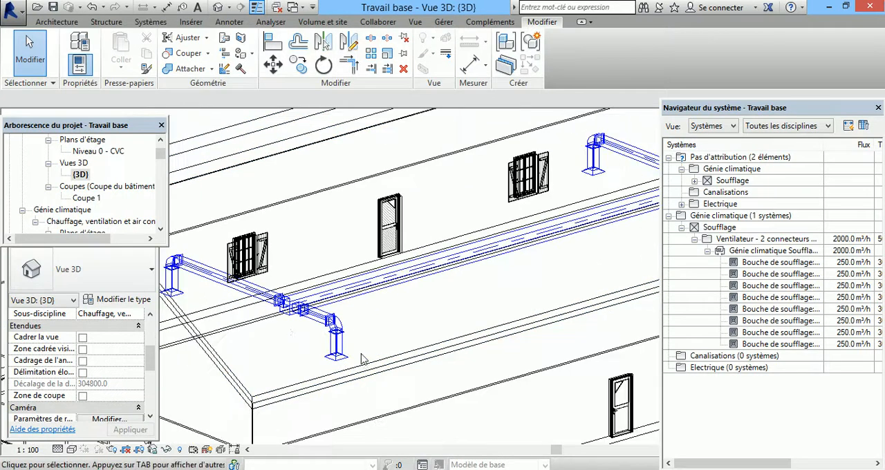
scroll(287, 330, up, 2)
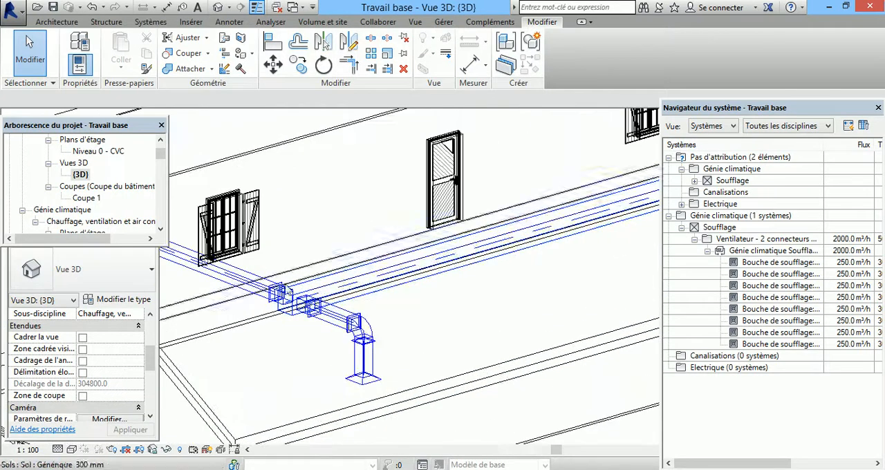
scroll(334, 317, down, 4)
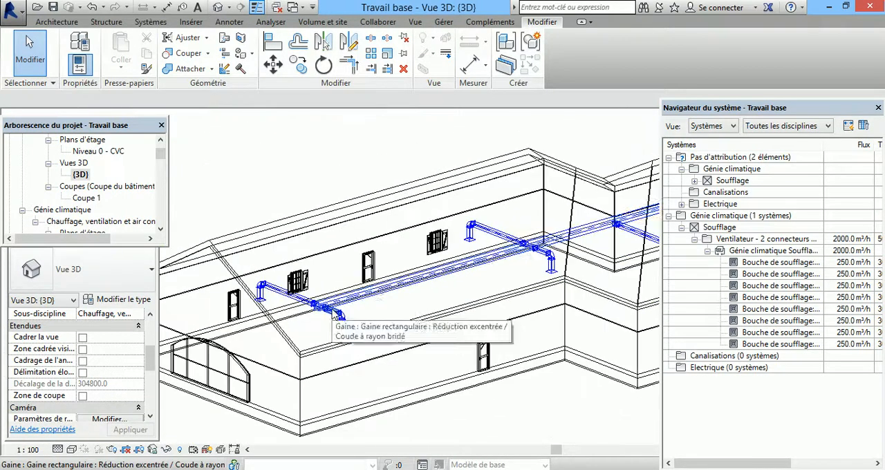
scroll(506, 256, up, 2)
scroll(506, 256, down, 3)
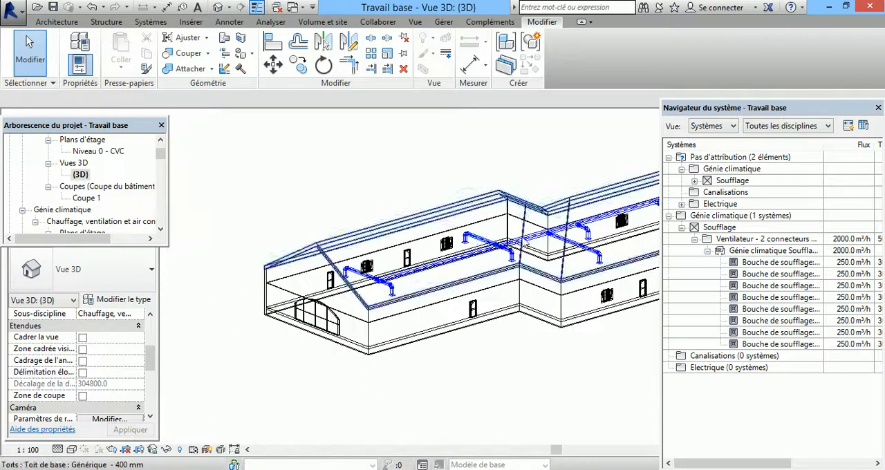
scroll(396, 271, up, 1)
scroll(401, 280, up, 2)
scroll(280, 304, down, 1)
scroll(280, 304, down, 1)
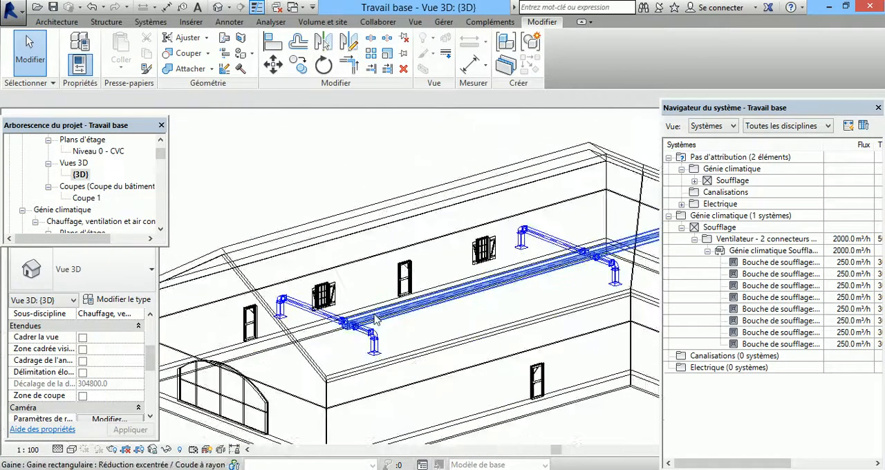
Step: Open the Niveau 0 - Plafond CVC ceiling plan of the Génie climatique discipline
drag(162, 154, 156, 150)
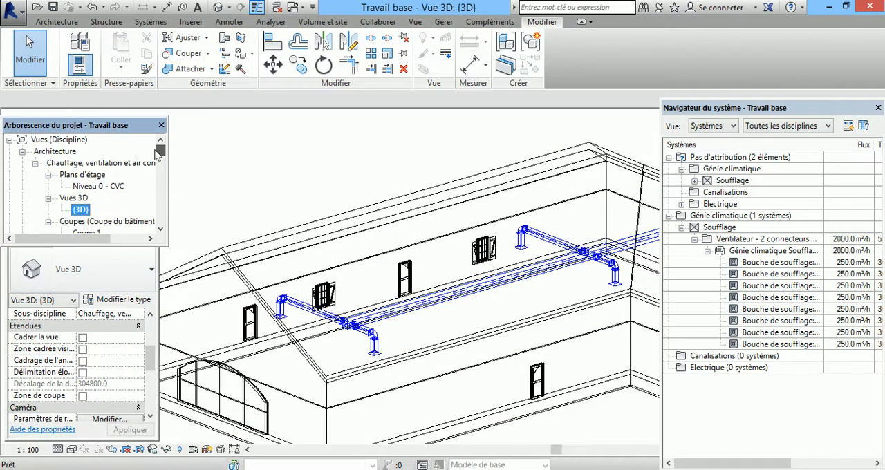
double_click(93, 186)
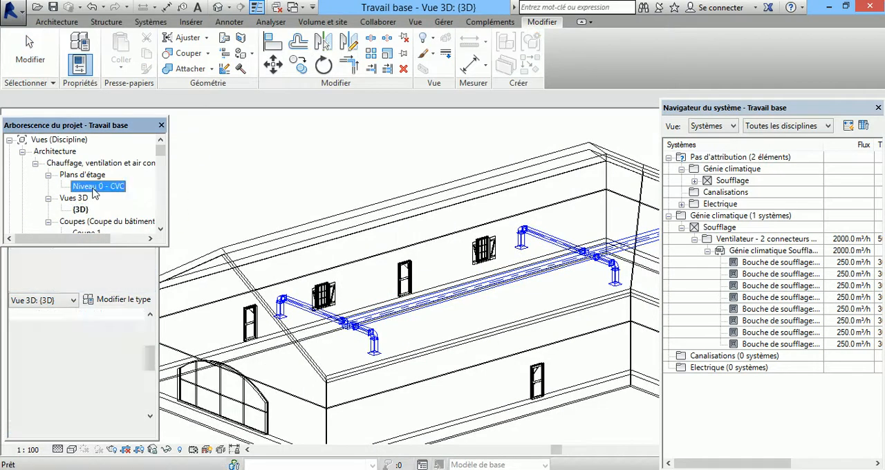
click(160, 229)
click(161, 229)
click(161, 229)
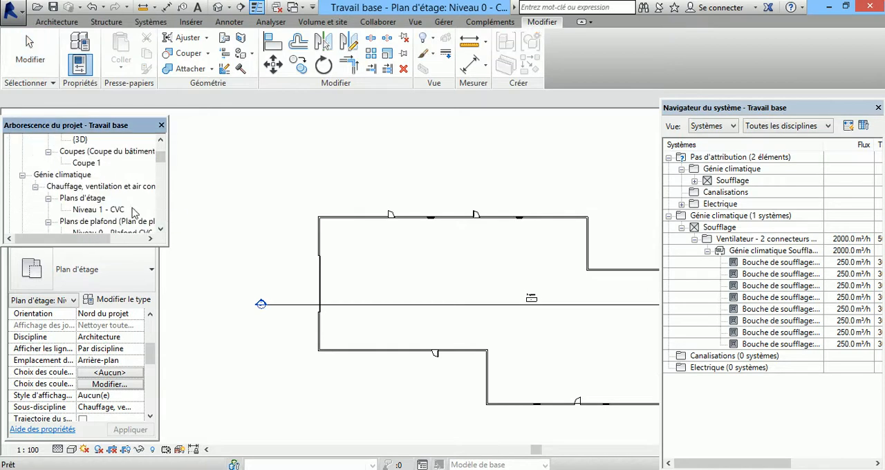
click(115, 210)
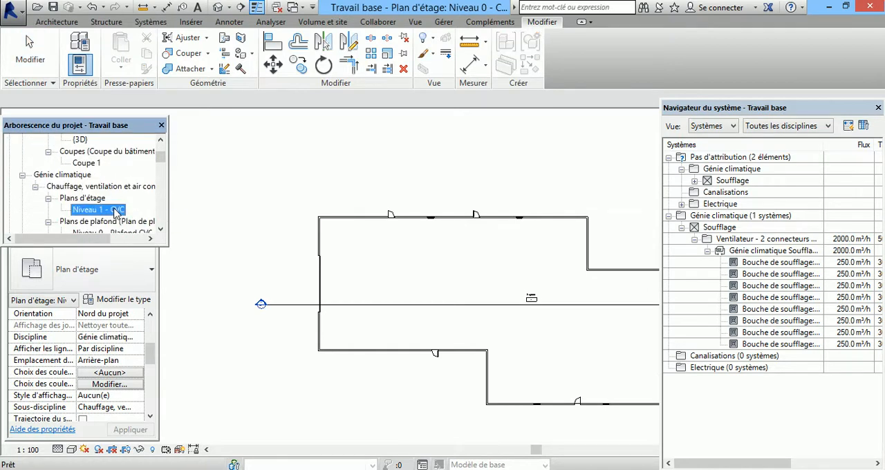
double_click(115, 232)
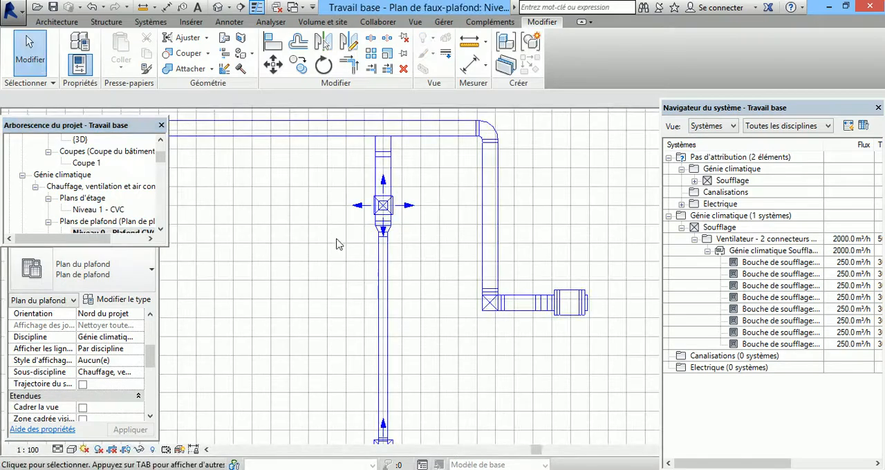
Step: Select the main duct in the ceiling plan and turn on the disconnect markers for the Gaine category
scroll(570, 302, down, 4)
scroll(567, 284, down, 2)
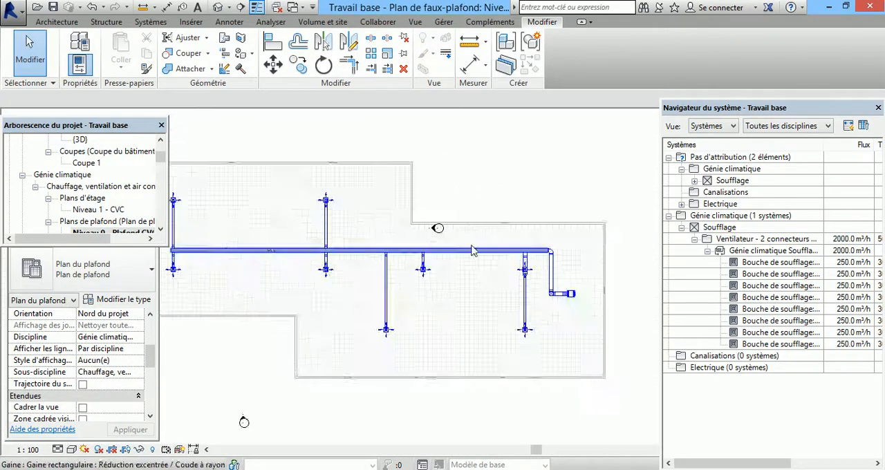
scroll(244, 255, down, 3)
middle_drag(174, 285, 245, 282)
scroll(231, 251, up, 4)
scroll(272, 252, up, 1)
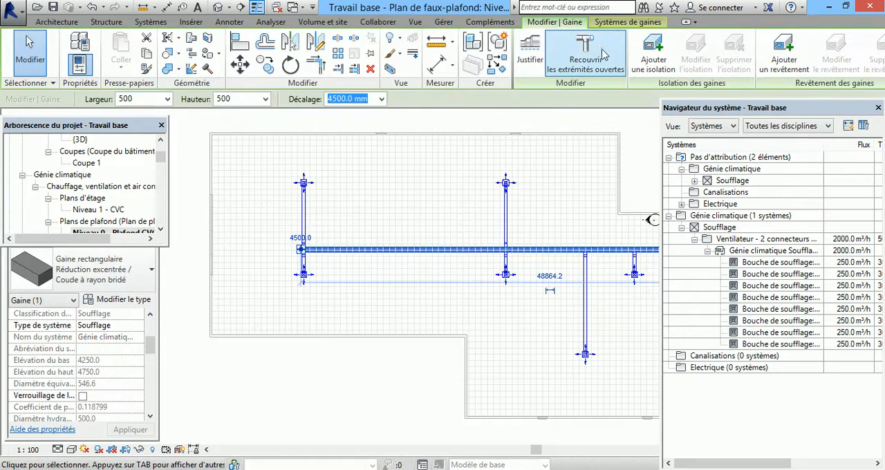
click(614, 23)
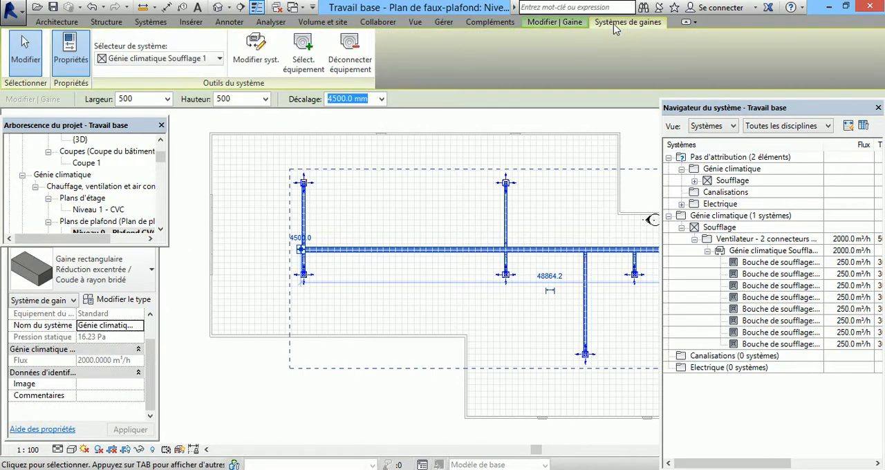
click(270, 21)
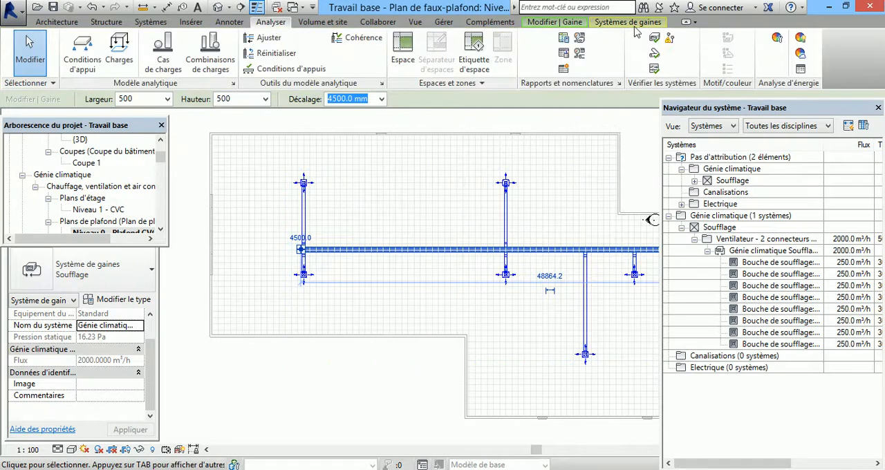
click(666, 40)
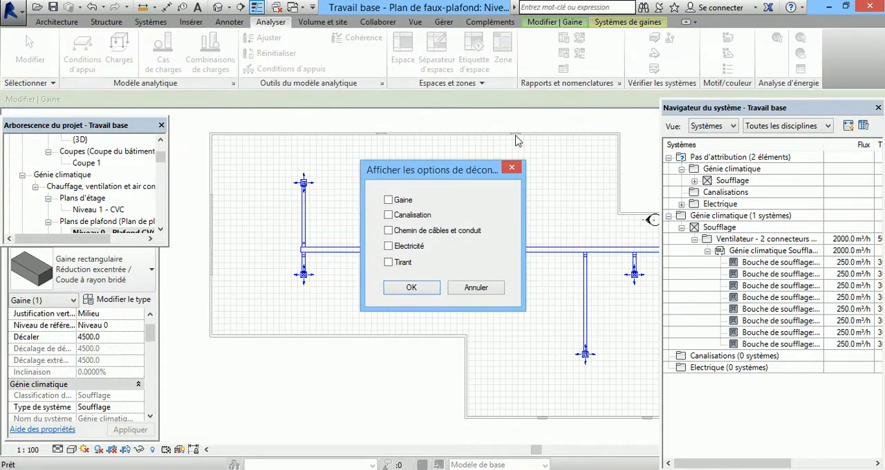
click(390, 200)
click(423, 292)
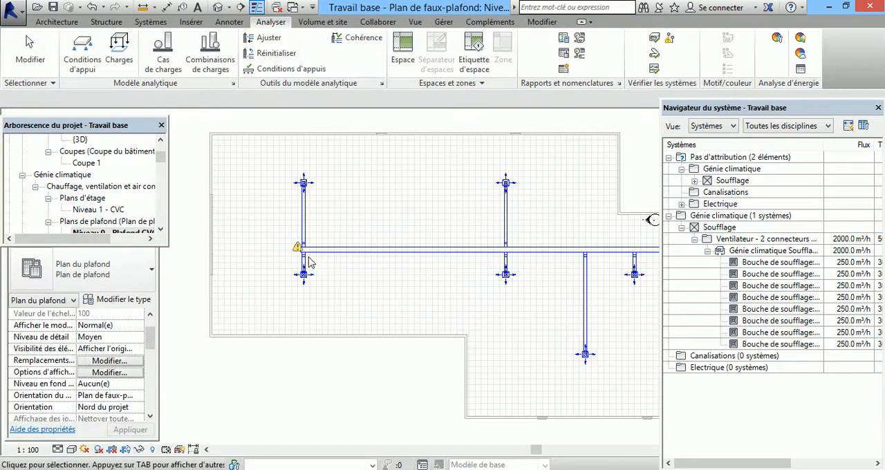
Step: Shorten the main duct's open end to just inside the last pair of branches and delete the detached takeoffs
scroll(307, 263, up, 5)
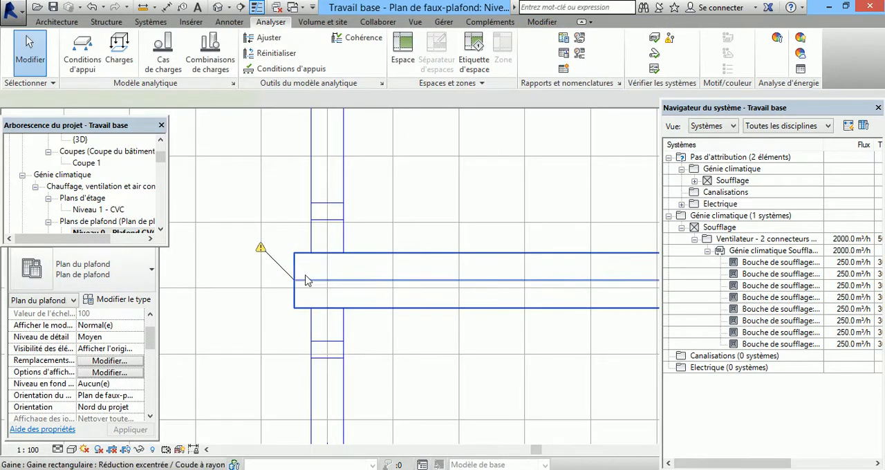
click(298, 277)
scroll(283, 262, down, 2)
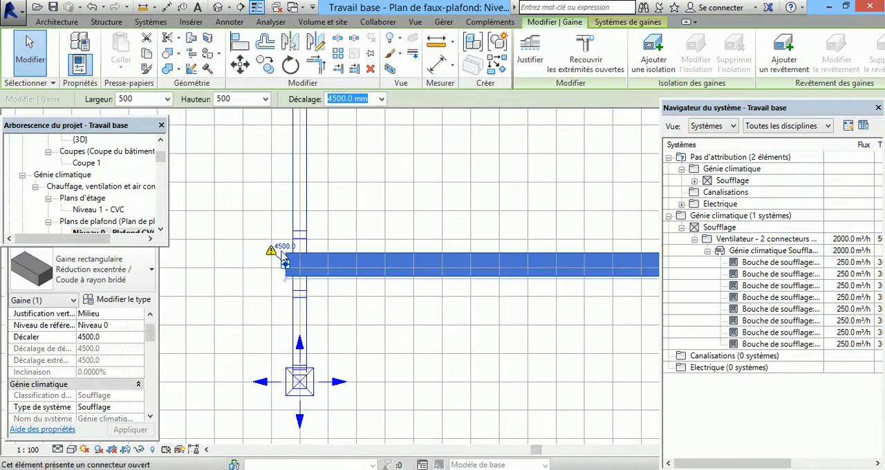
click(285, 264)
click(357, 263)
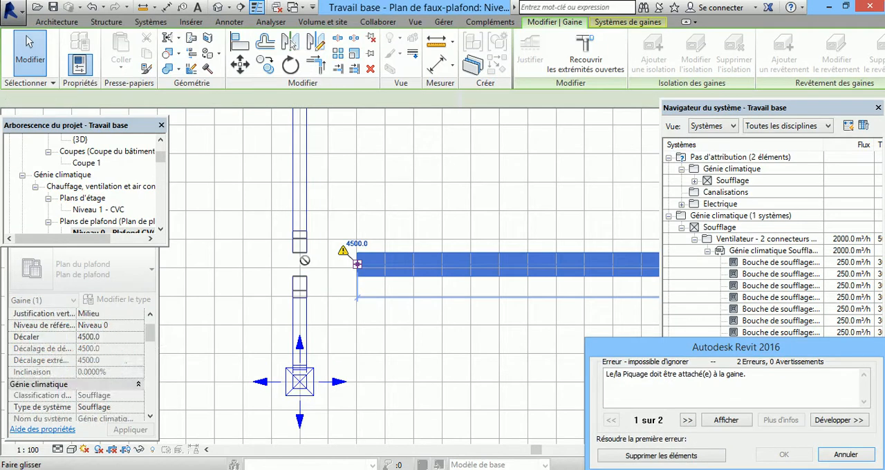
click(642, 455)
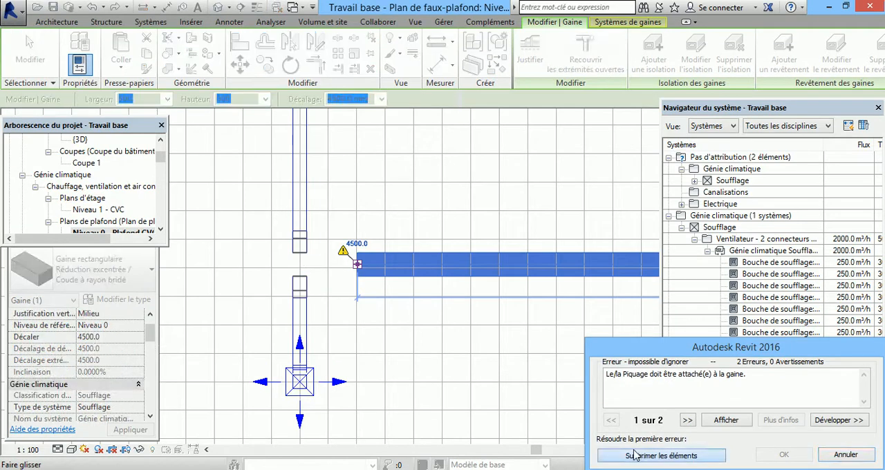
Step: Extend the upper end branch duct down to the lower branch so they form one continuous duct
click(305, 235)
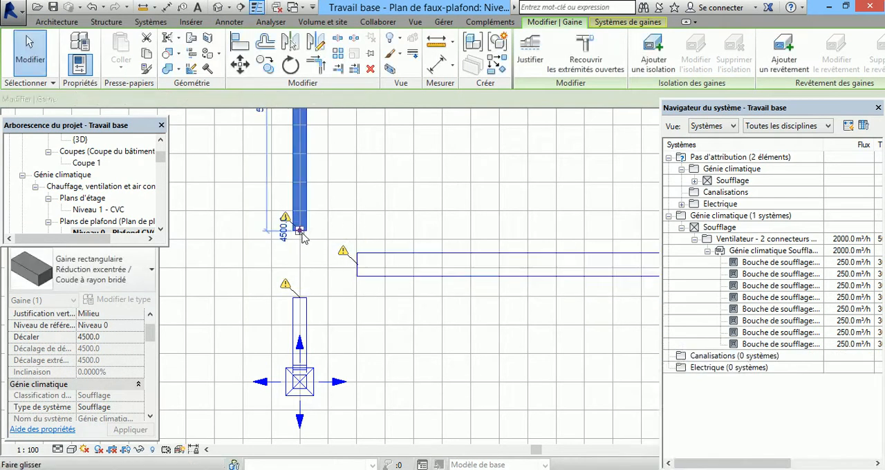
click(299, 230)
click(300, 297)
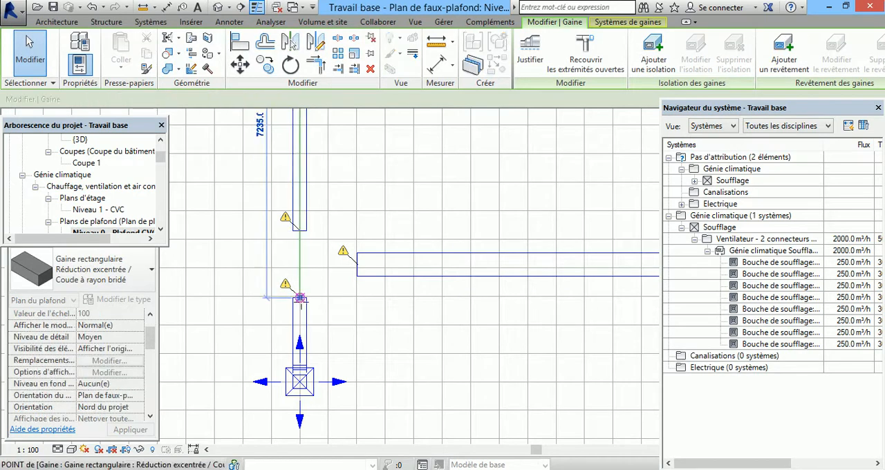
Step: Extend the main duct's open end to the centreline of the continuous end branch duct to connect the two
click(356, 266)
drag(334, 256, 300, 264)
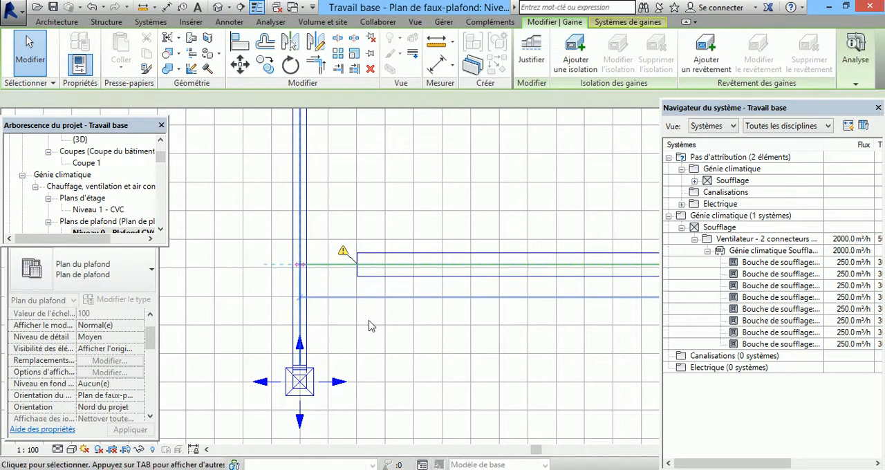
scroll(322, 255, down, 3)
scroll(460, 268, down, 1)
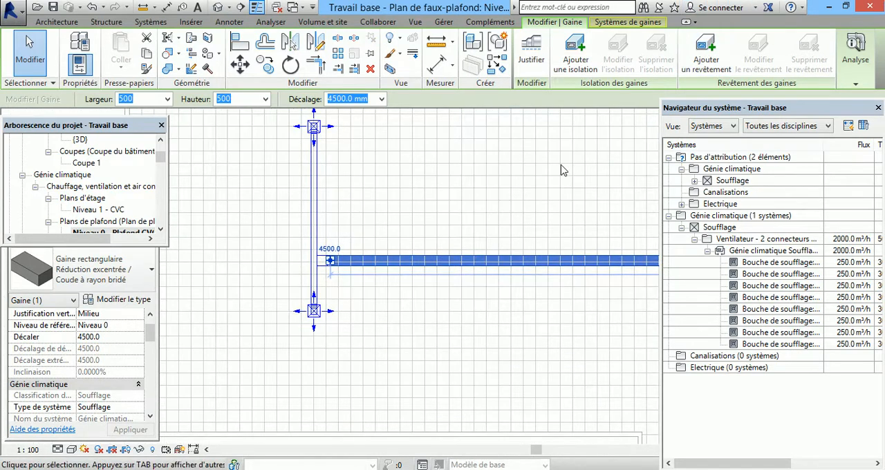
click(448, 323)
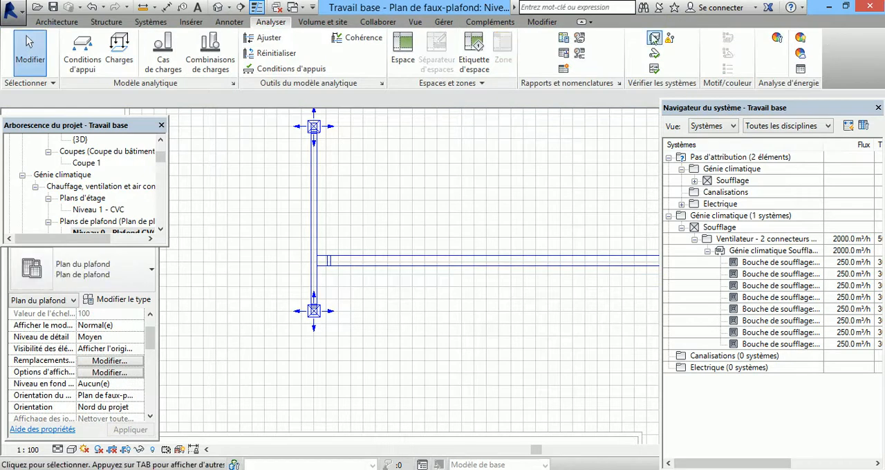
Step: Check the disconnect options with only Gaine enabled, and examine the duct network and fan for remaining open connections
click(656, 39)
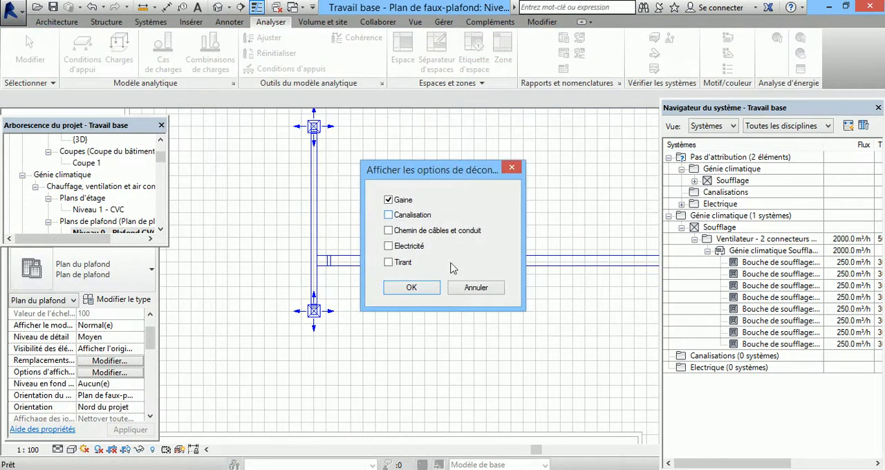
click(424, 287)
scroll(298, 270, down, 2)
scroll(289, 272, down, 3)
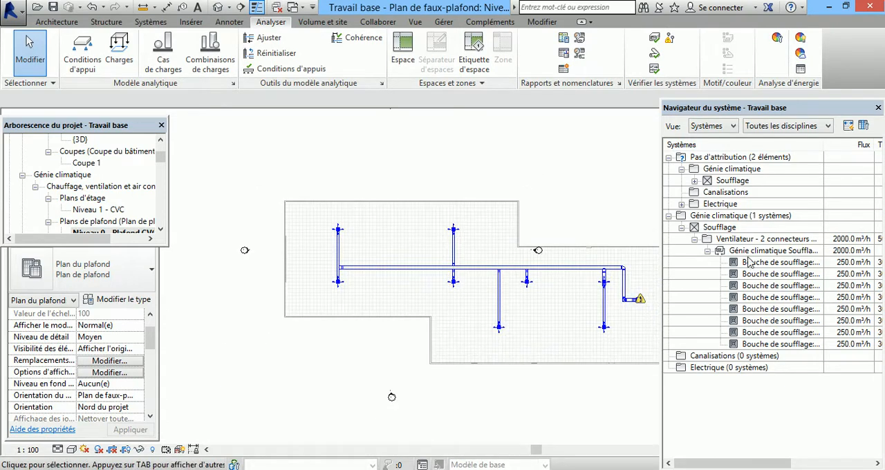
scroll(645, 301, up, 5)
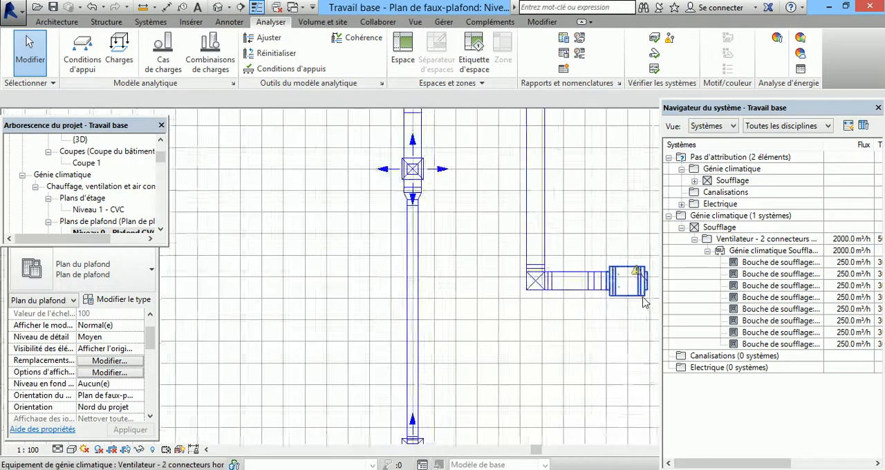
scroll(644, 298, up, 2)
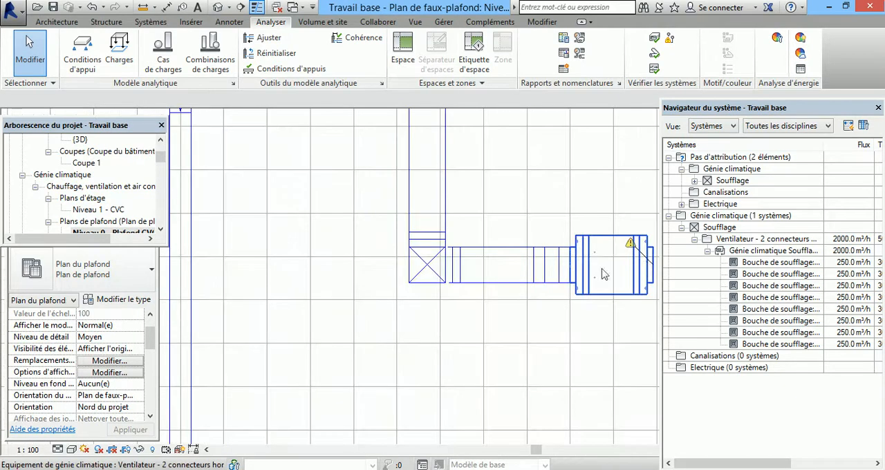
scroll(534, 273, down, 2)
scroll(591, 249, down, 6)
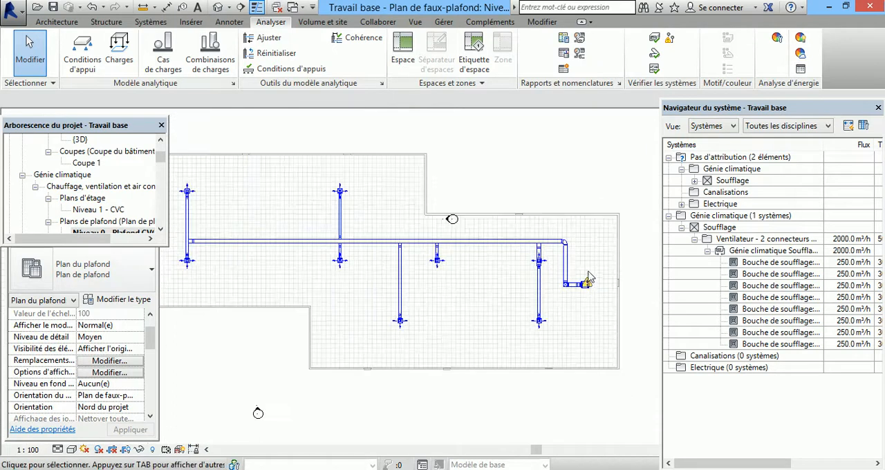
scroll(587, 280, down, 1)
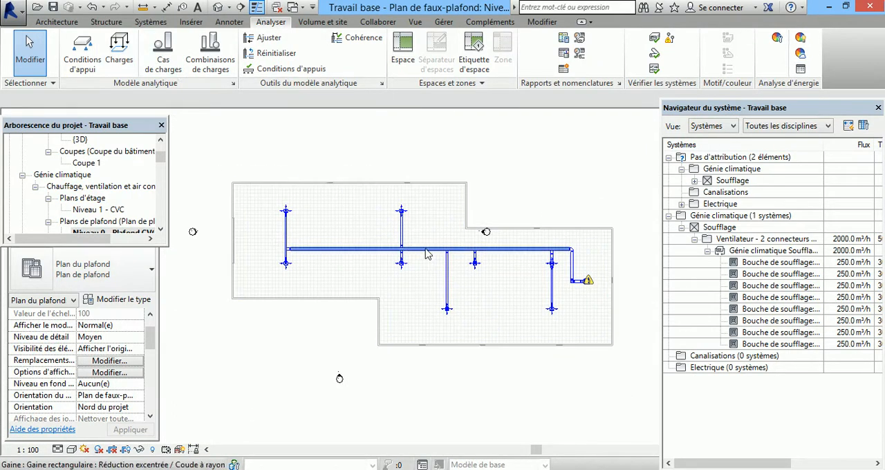
scroll(425, 255, up, 3)
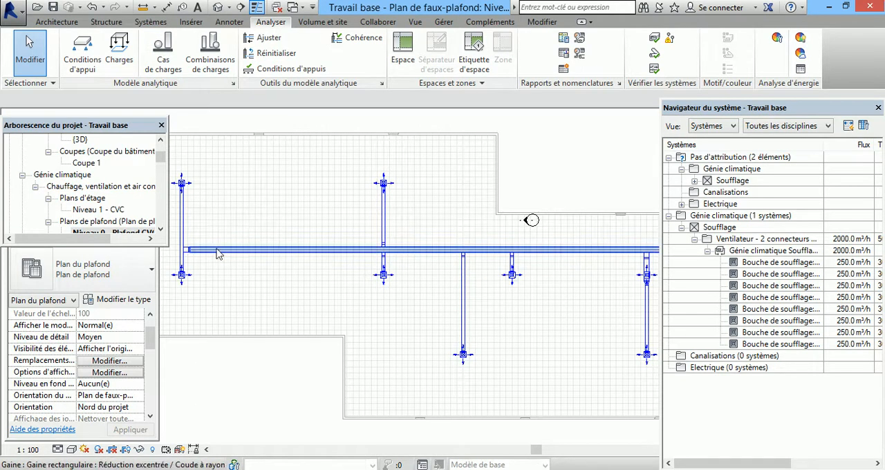
Step: Start a duct pressure loss report, opening its system selection
scroll(349, 281, down, 2)
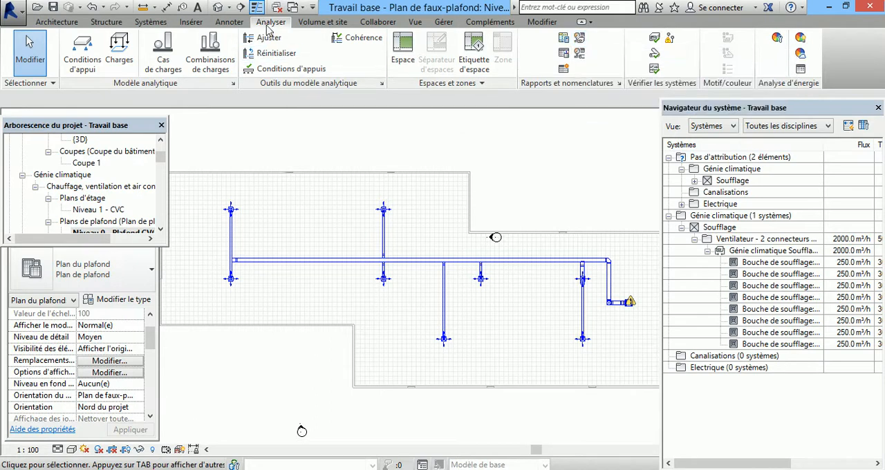
click(579, 42)
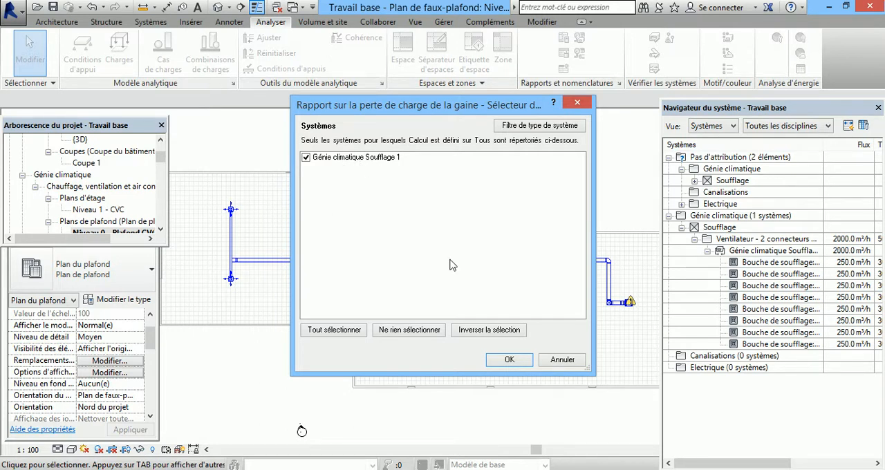
Step: Accept Génie climatique Soufflage 1 as the system to report, and place the Taille field last in the report fields
click(510, 360)
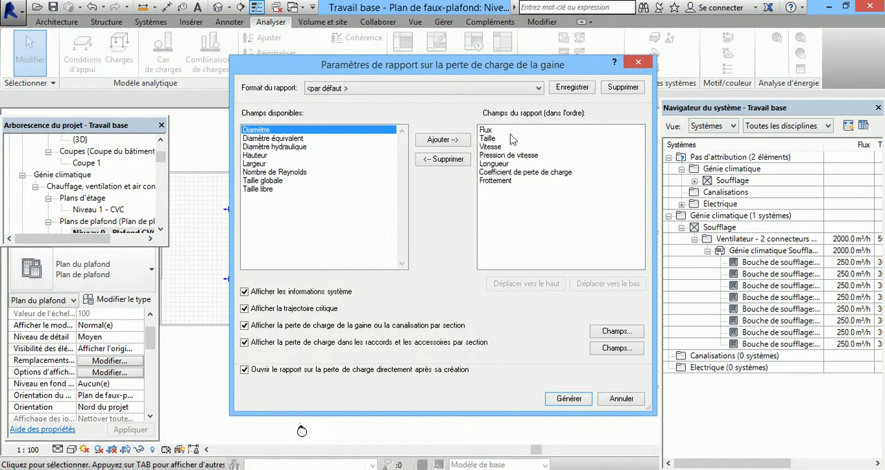
click(492, 138)
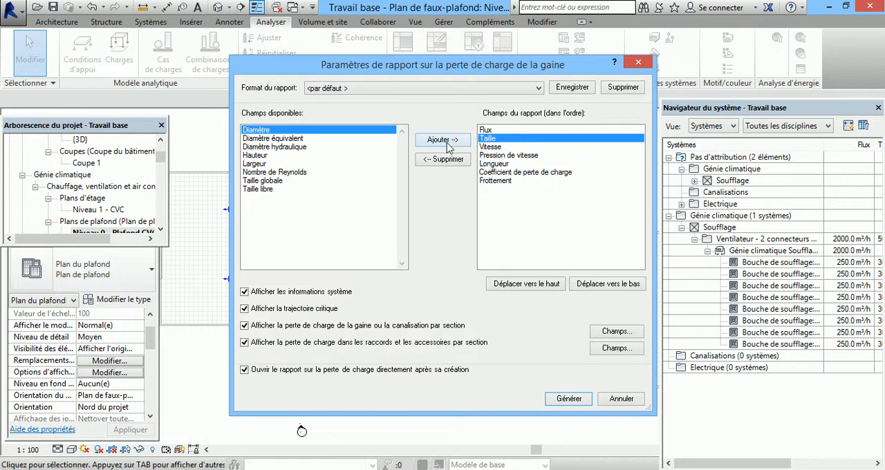
click(443, 159)
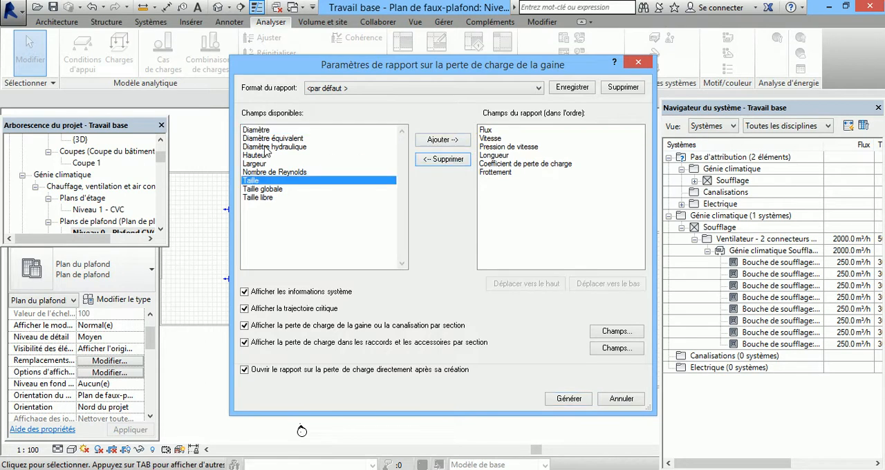
click(268, 180)
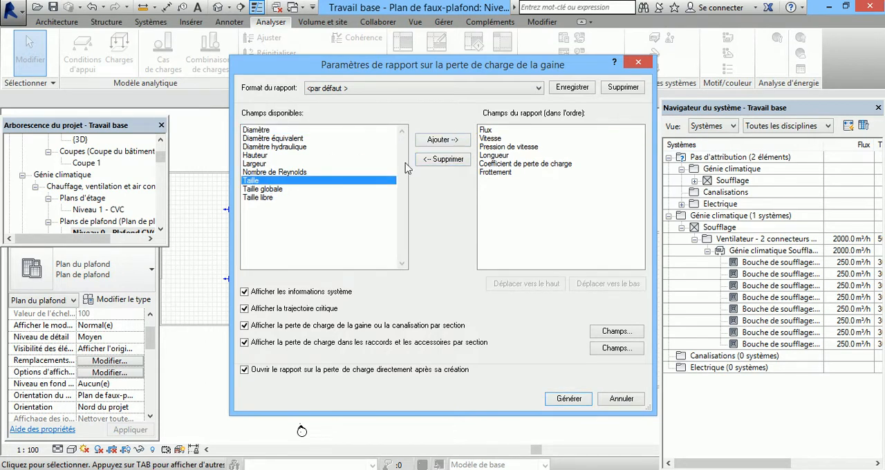
click(446, 141)
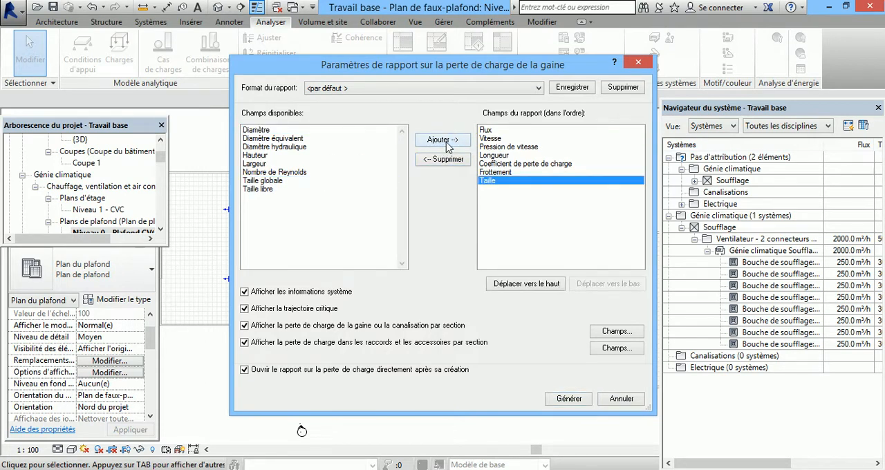
Step: Remove the Pression de vitesse field from the report fields
click(506, 164)
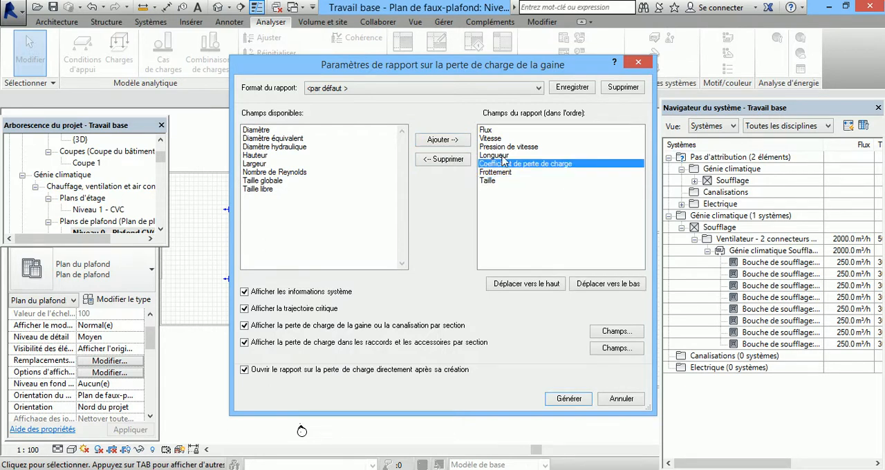
click(505, 156)
click(505, 146)
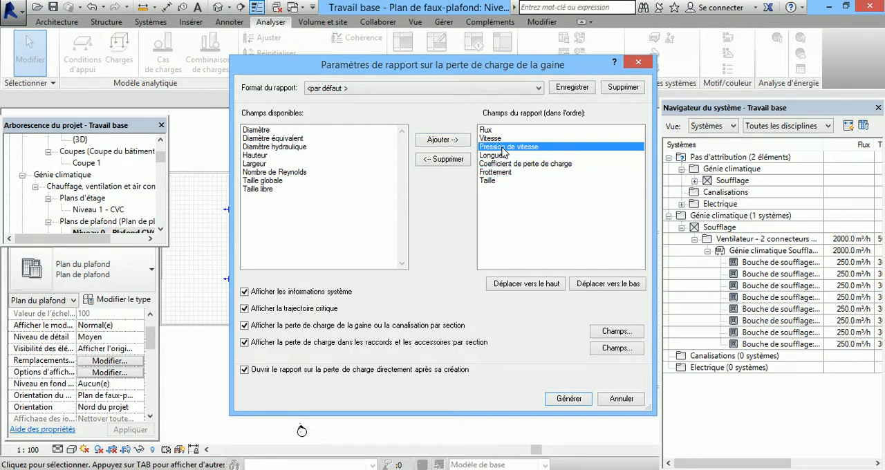
click(444, 160)
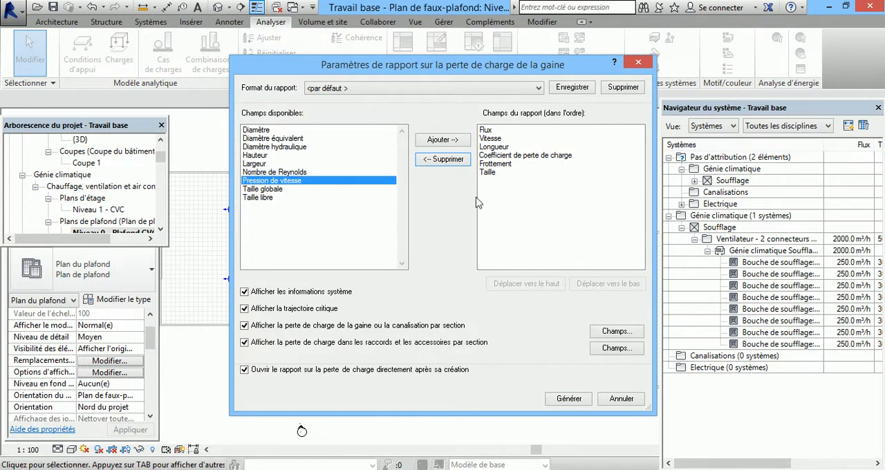
Step: Generate the duct pressure loss report and save it as the web page "Bilan PdC Gaine17" in the Projets et Vidéos REVIT folder
click(580, 401)
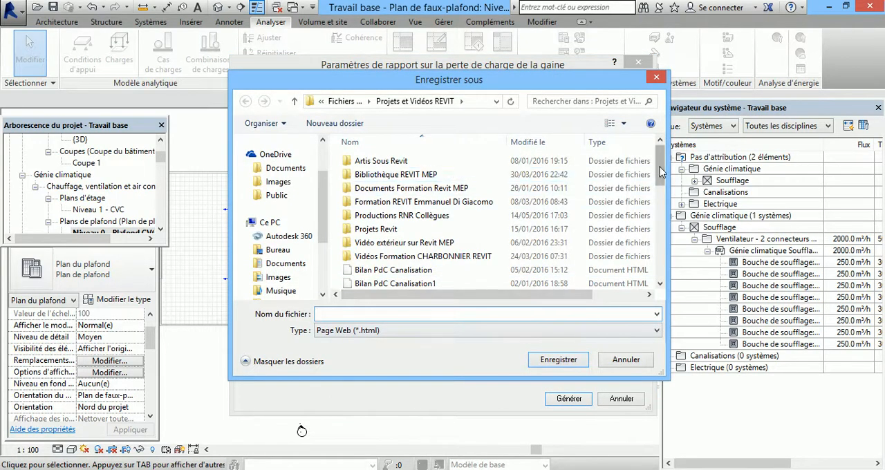
drag(660, 173, 653, 270)
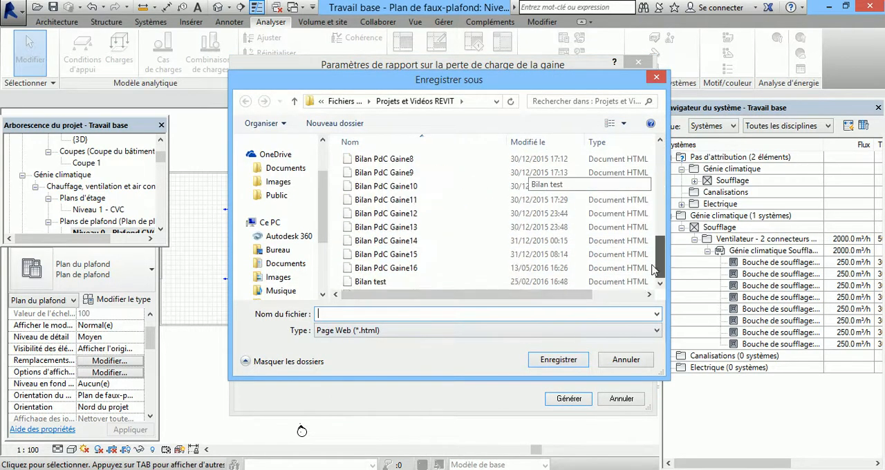
click(508, 269)
triple_click(378, 314)
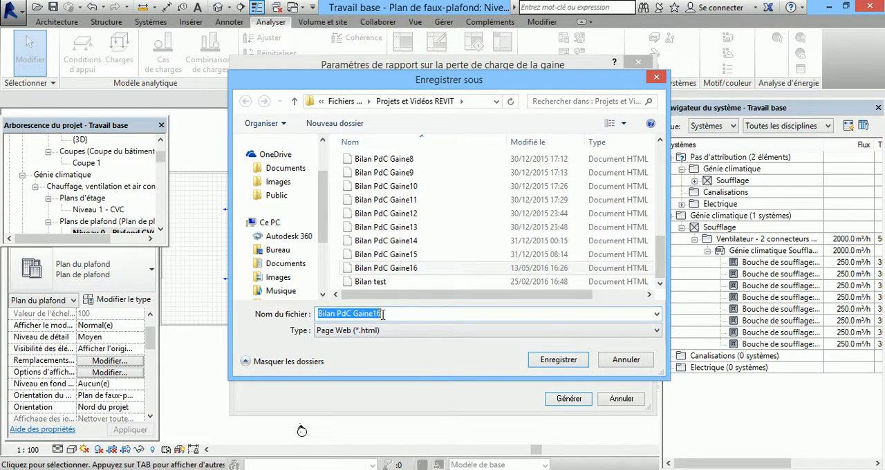
drag(386, 314, 372, 312)
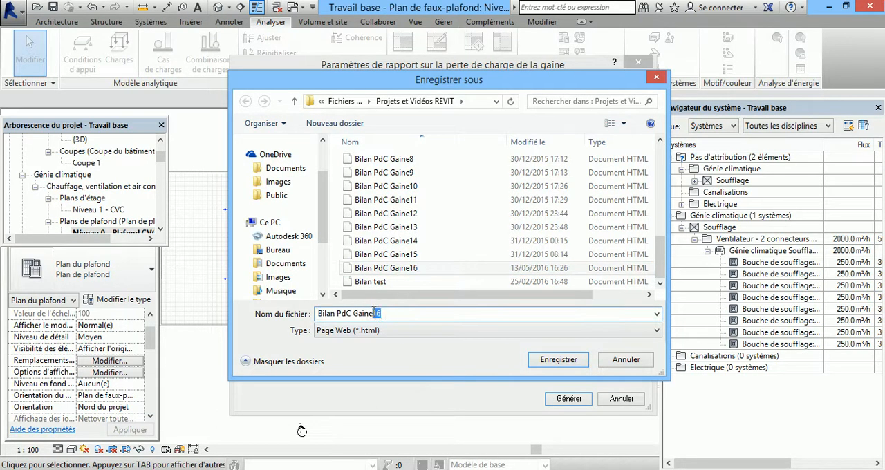
key(BackSpace)
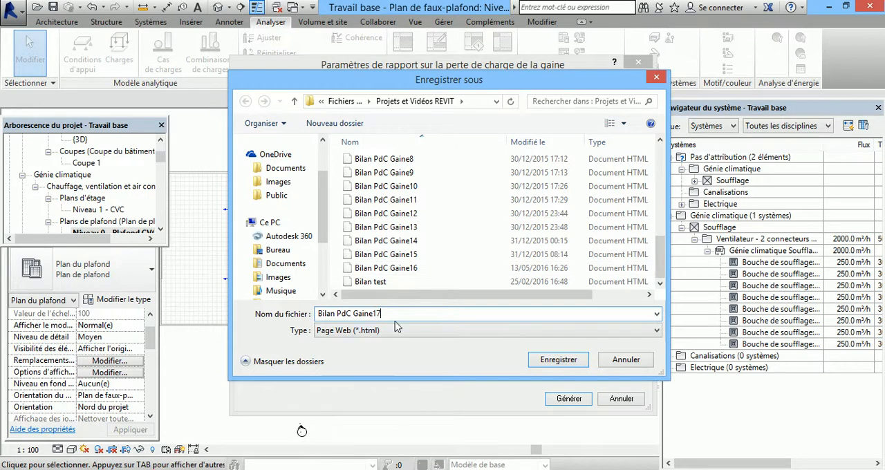
click(548, 361)
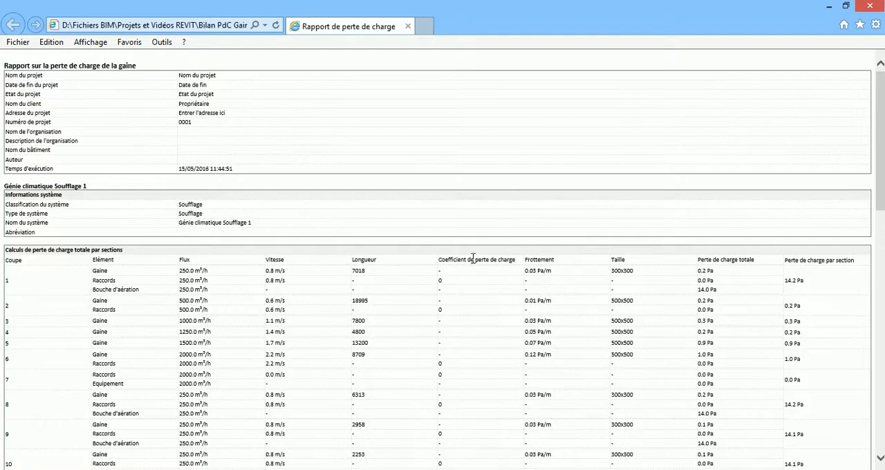
Step: Examine the report's section-by-section flow, velocity, size and pressure loss values, along with the critical path and its total pressure loss
scroll(471, 253, down, 5)
scroll(467, 252, up, 5)
scroll(365, 331, down, 3)
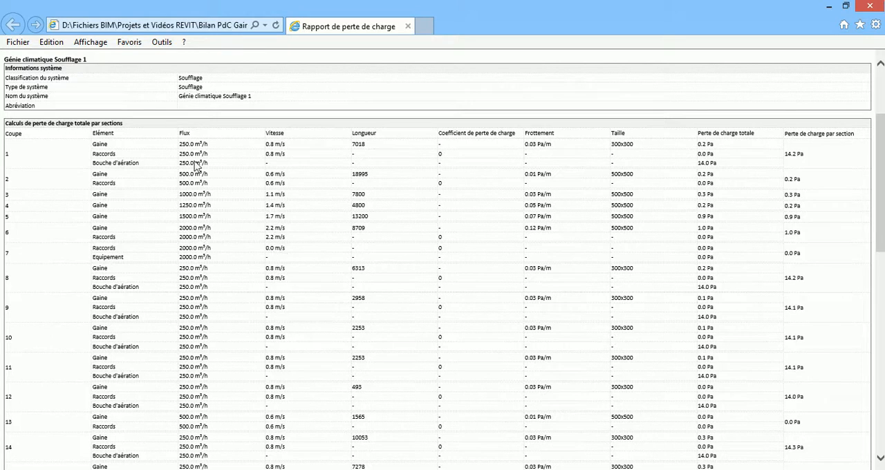
scroll(63, 210, down, 5)
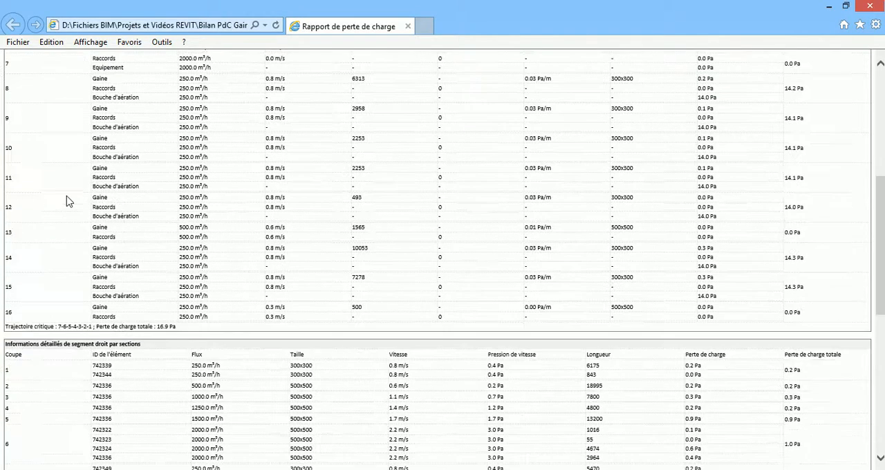
scroll(76, 200, down, 2)
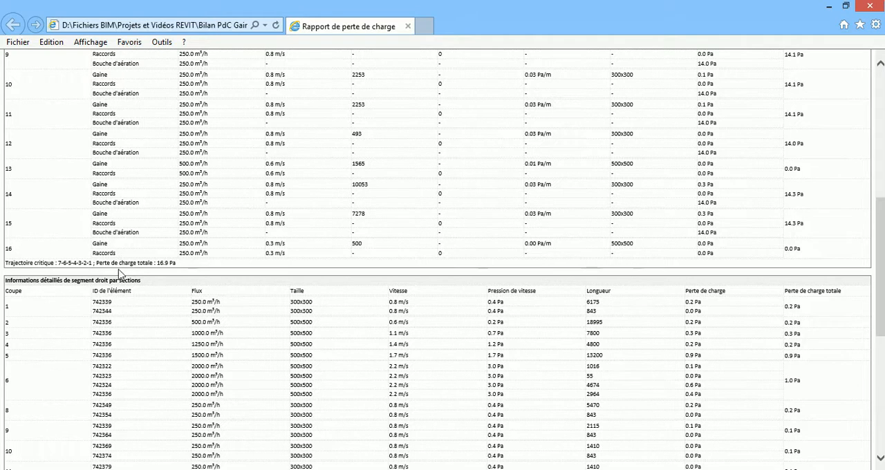
scroll(120, 273, up, 2)
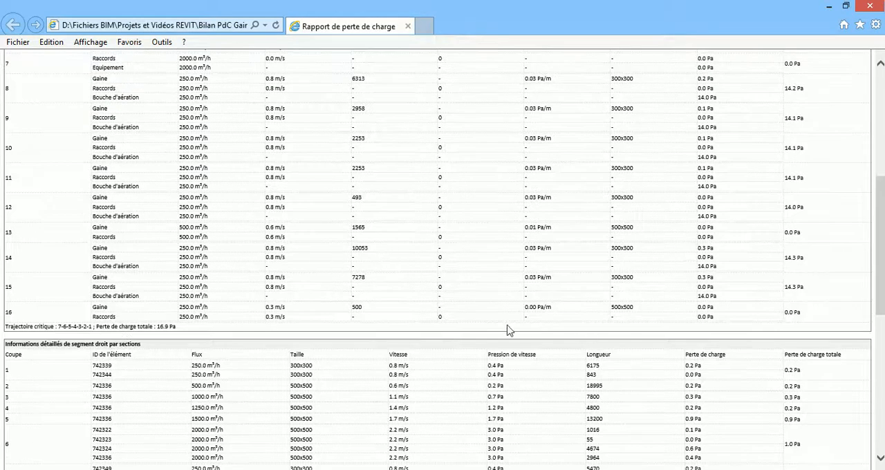
scroll(526, 329, up, 8)
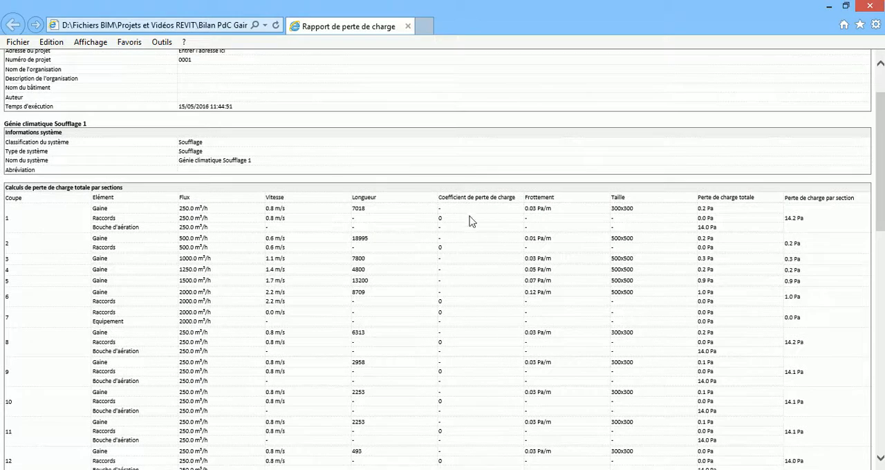
scroll(448, 316, down, 4)
scroll(454, 296, down, 4)
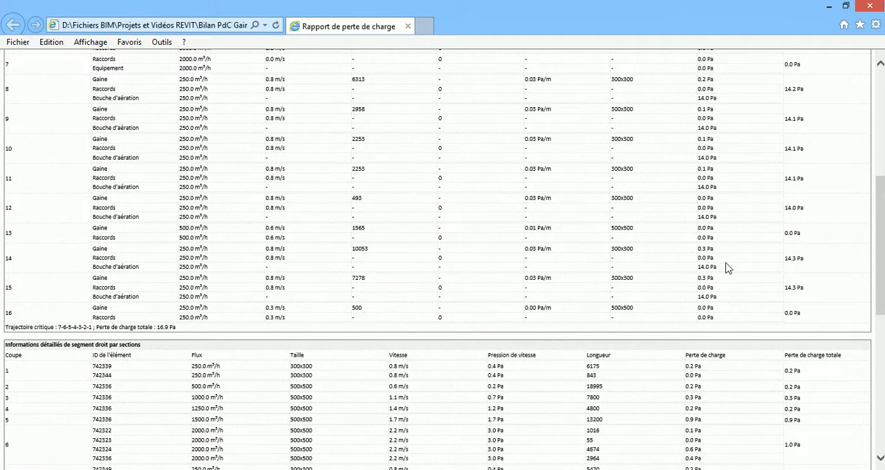
scroll(733, 232, up, 6)
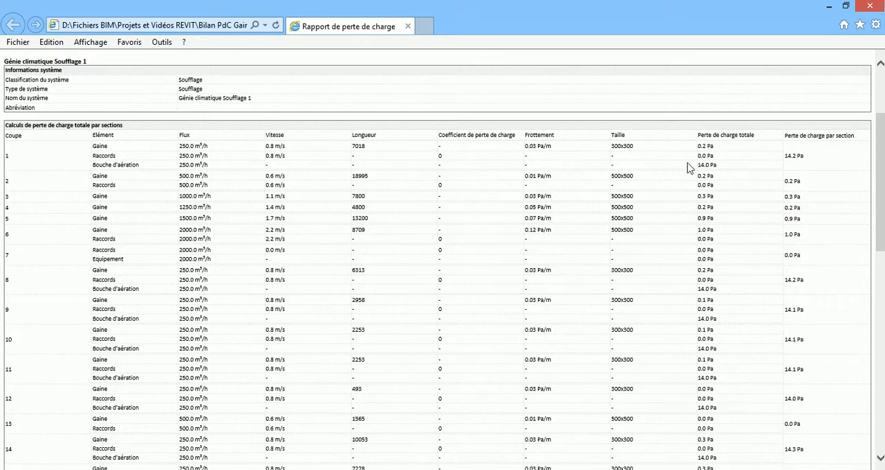
scroll(470, 268, down, 3)
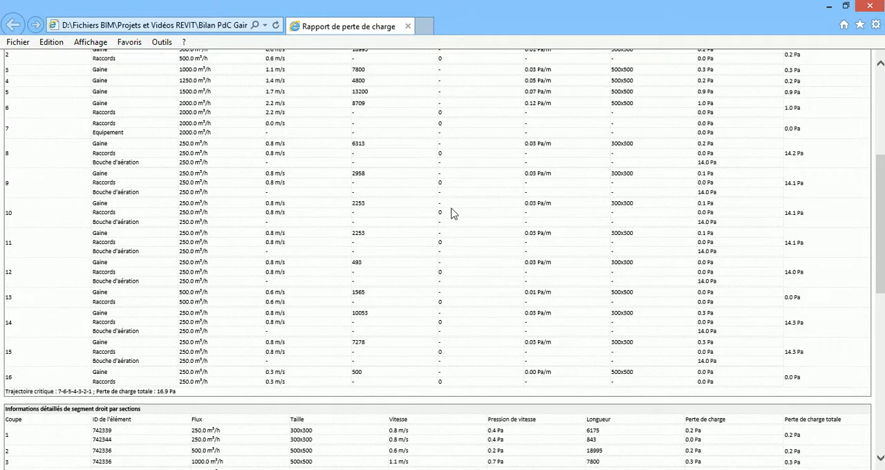
Step: Return to Revit and start inspecting the Génie climatique Soufflage 1 duct system with the System Inspector
click(828, 6)
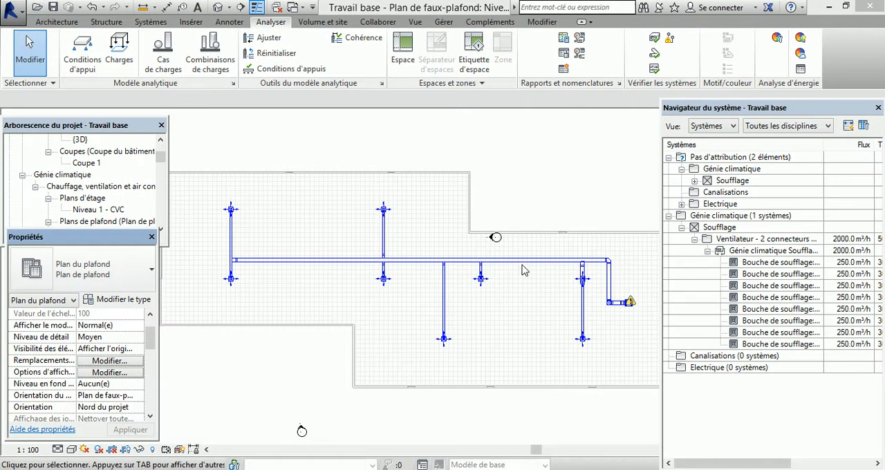
click(760, 251)
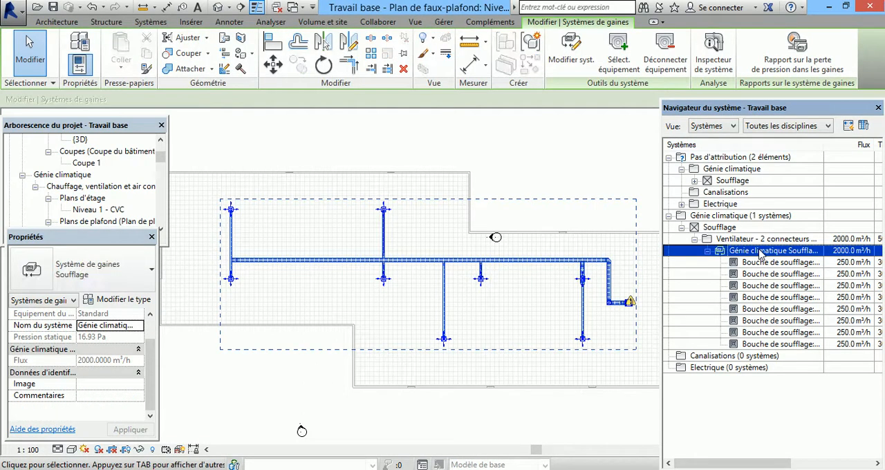
click(711, 66)
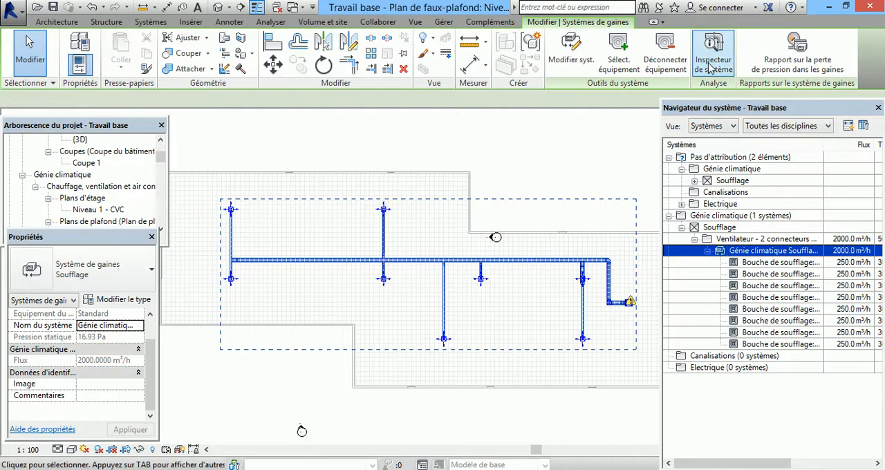
click(710, 65)
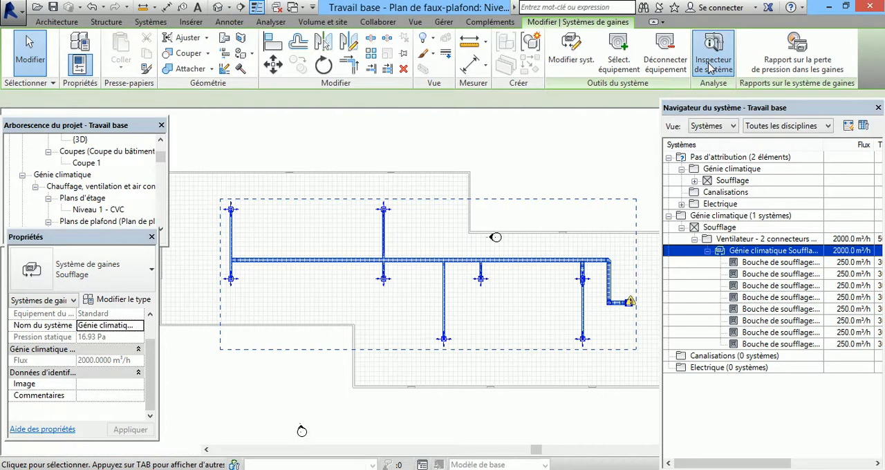
click(19, 148)
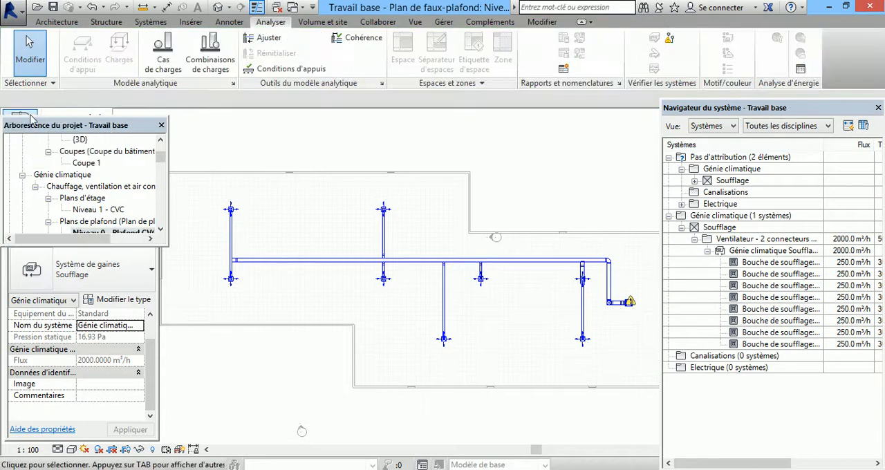
mouse_move(30, 114)
click(26, 130)
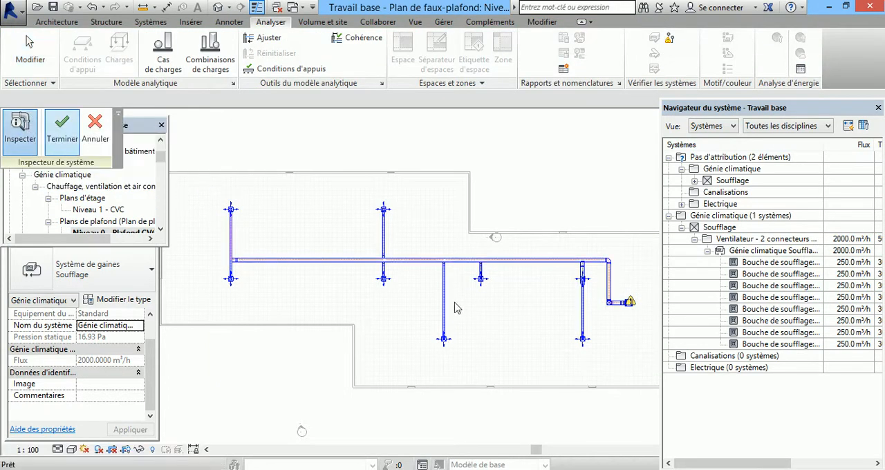
Step: Examine the airflow directions and section values along the Soufflage network, from the fan-side ducts to the far supply outlets
scroll(620, 311, up, 3)
scroll(621, 311, up, 3)
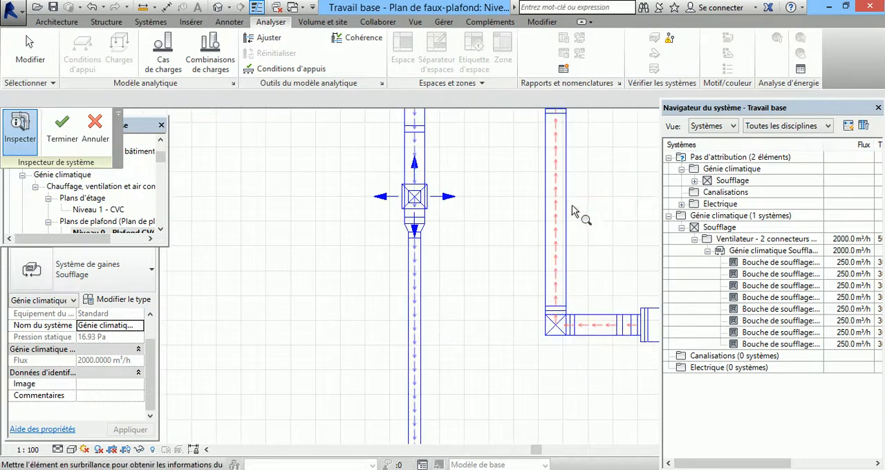
scroll(627, 389, down, 1)
scroll(613, 265, down, 5)
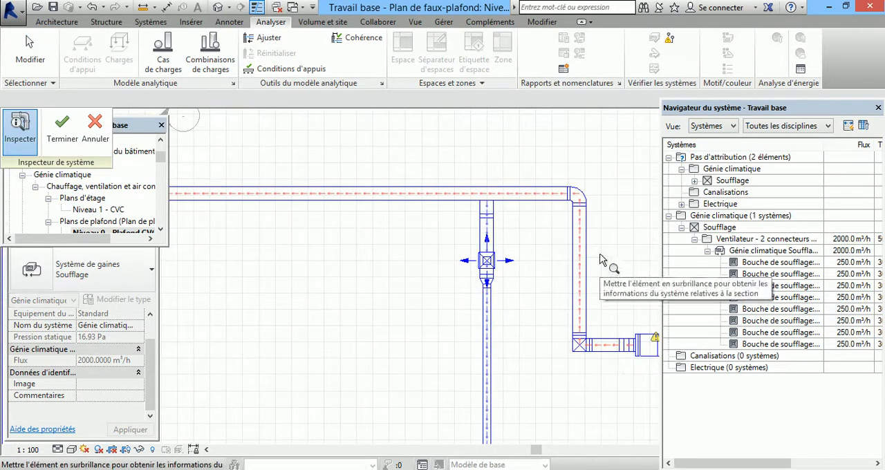
scroll(509, 245, down, 2)
scroll(192, 203, up, 3)
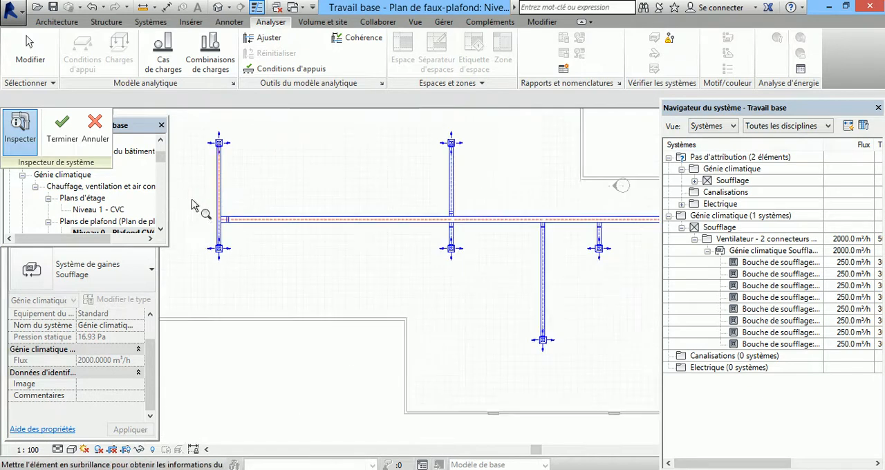
scroll(192, 265, down, 2)
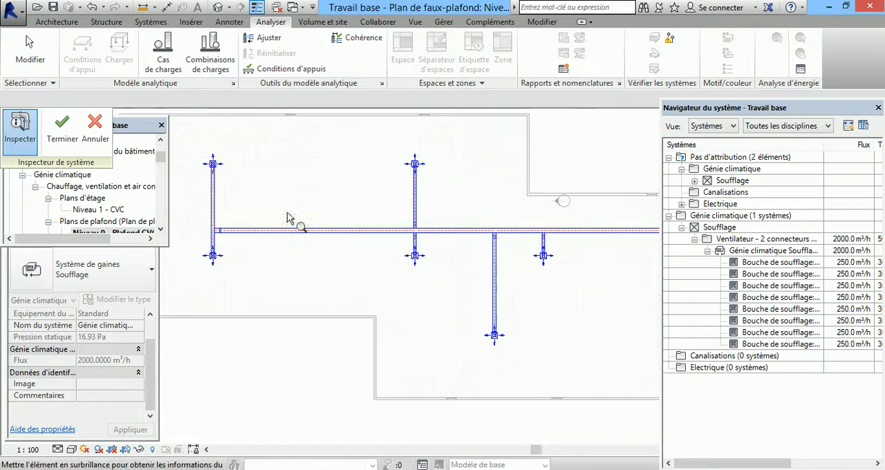
scroll(401, 206, up, 2)
scroll(432, 234, down, 2)
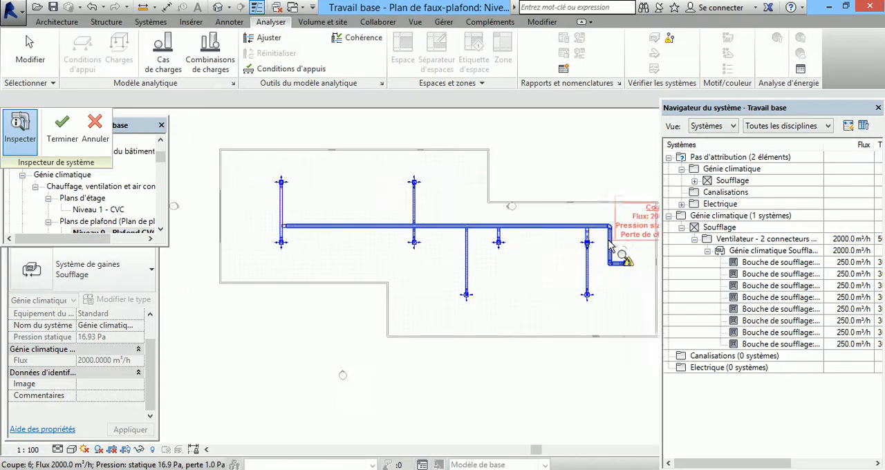
scroll(615, 243, up, 2)
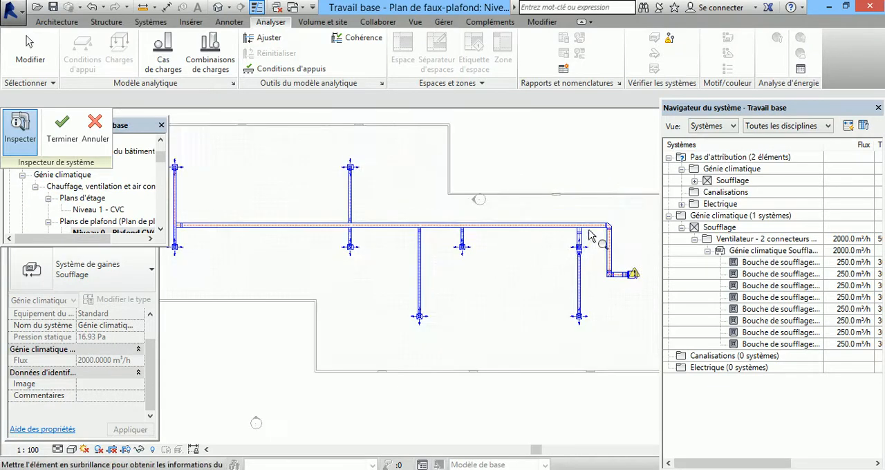
Step: Inspect the flow and pressure values of the supply outlet branch closest to the fan and exit the System Inspector
scroll(563, 250, up, 2)
scroll(546, 262, up, 3)
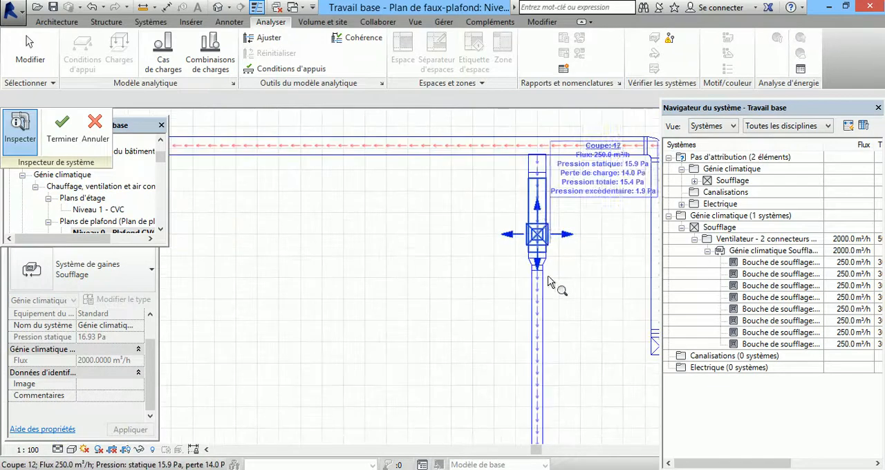
mouse_move(550, 236)
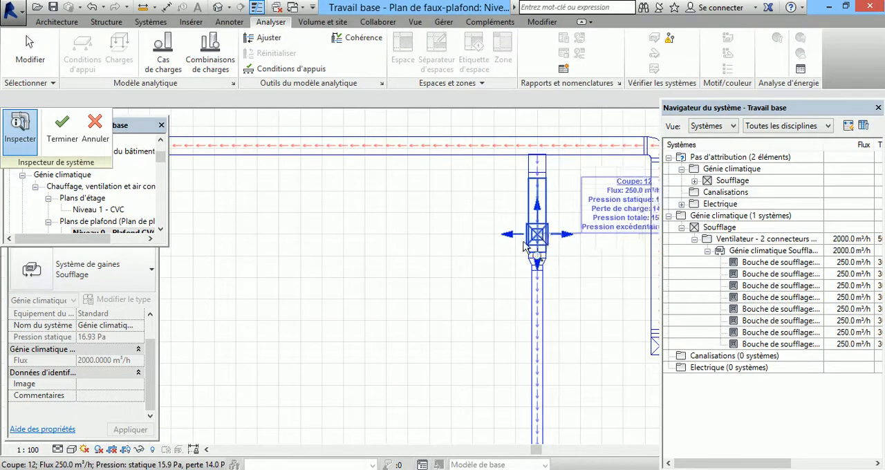
key(Escape)
scroll(588, 338, down, 5)
scroll(585, 335, down, 1)
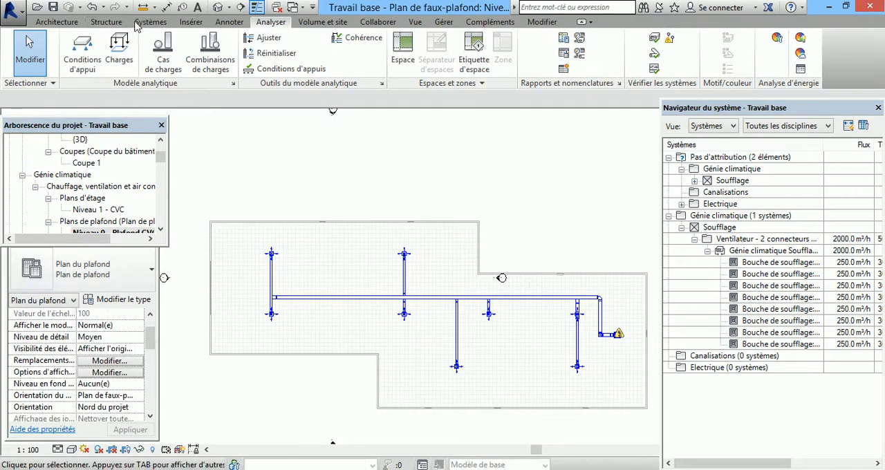
Step: Draw an isolated 300 x 300 rectangular duct about 15185 mm long above the building at an offset of 2750 mm
click(155, 24)
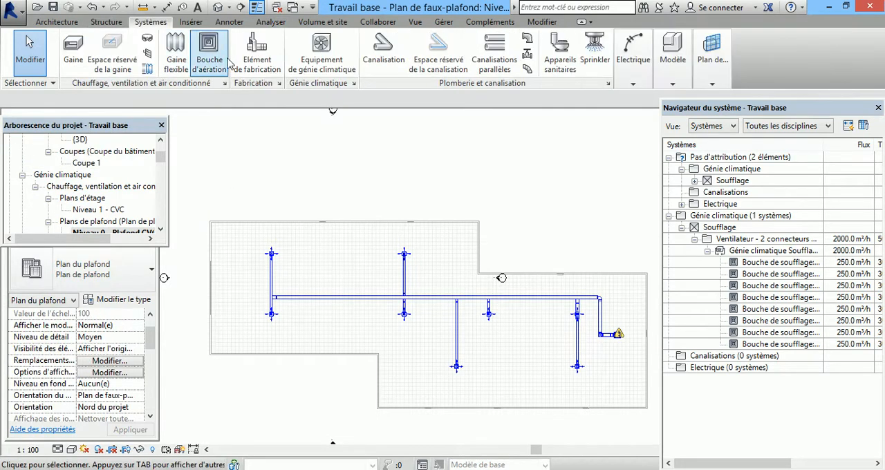
click(326, 156)
click(429, 156)
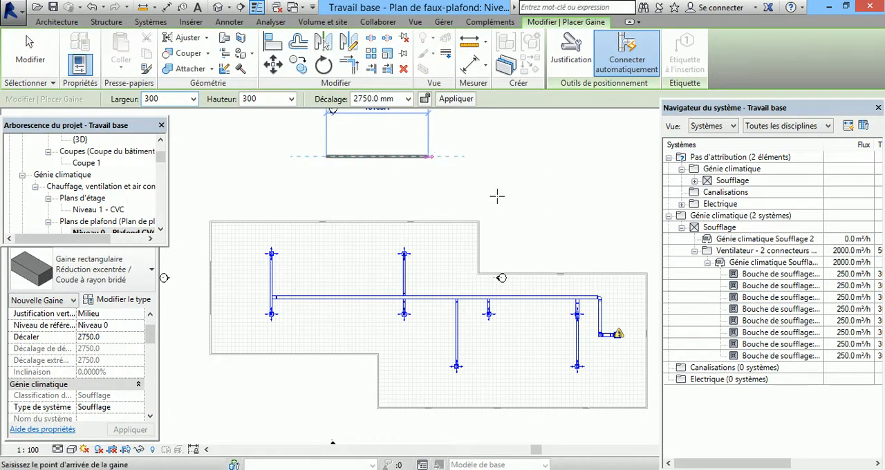
key(Escape)
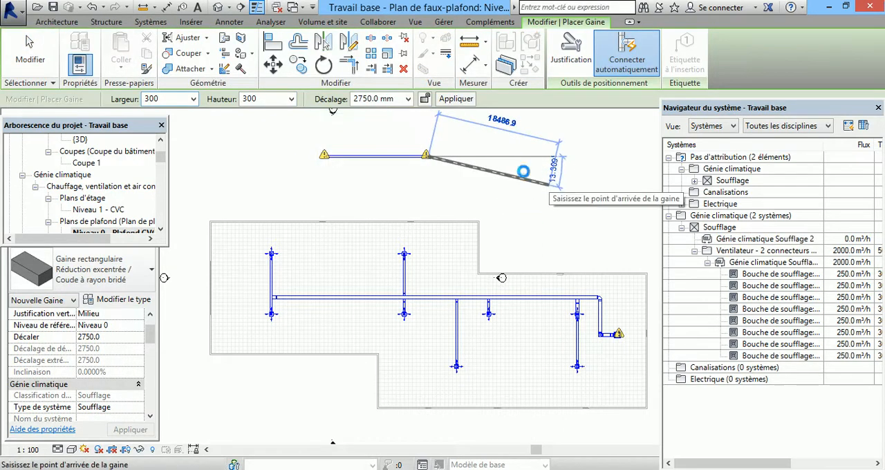
click(409, 158)
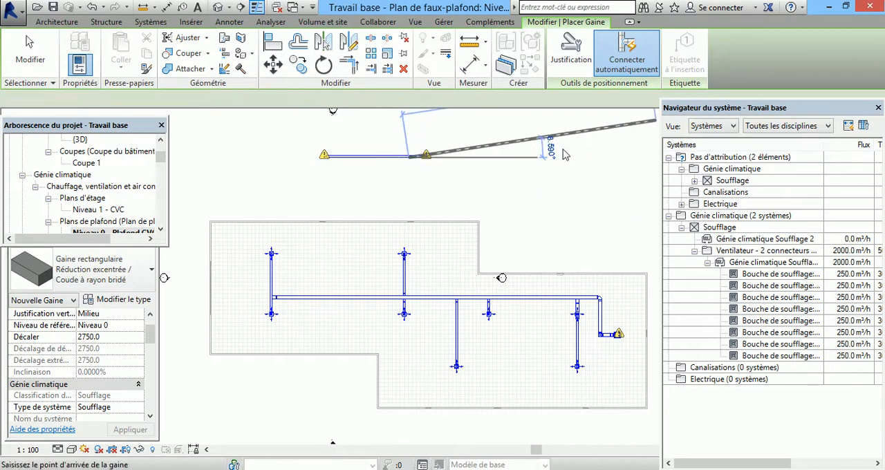
key(Escape)
key(Escape)
Step: Check which analysis tools are offered for the isolated duct and for the fan's Génie climatique Soufflage system
click(417, 157)
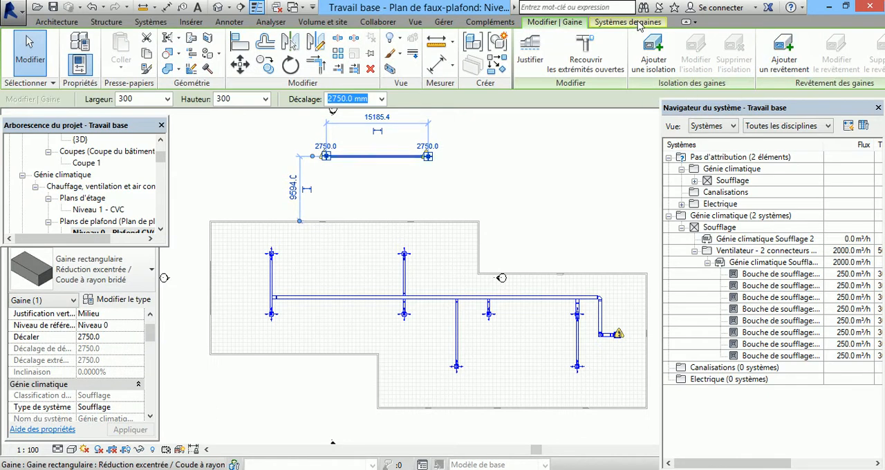
click(626, 22)
click(538, 24)
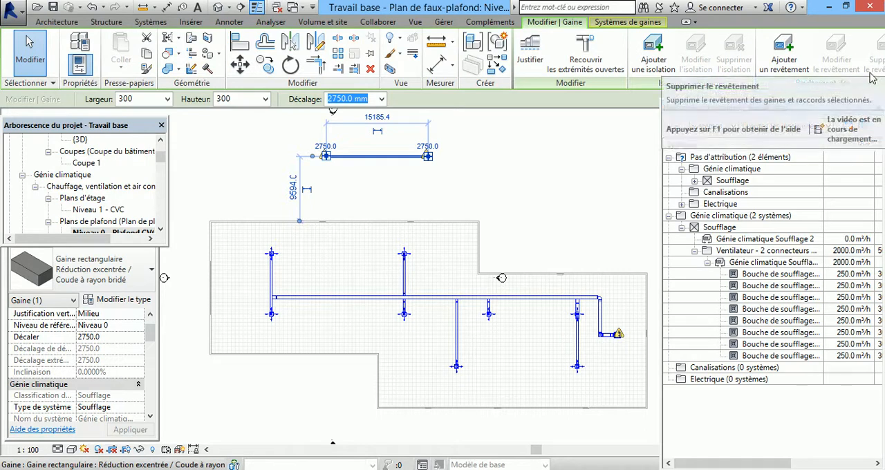
click(570, 382)
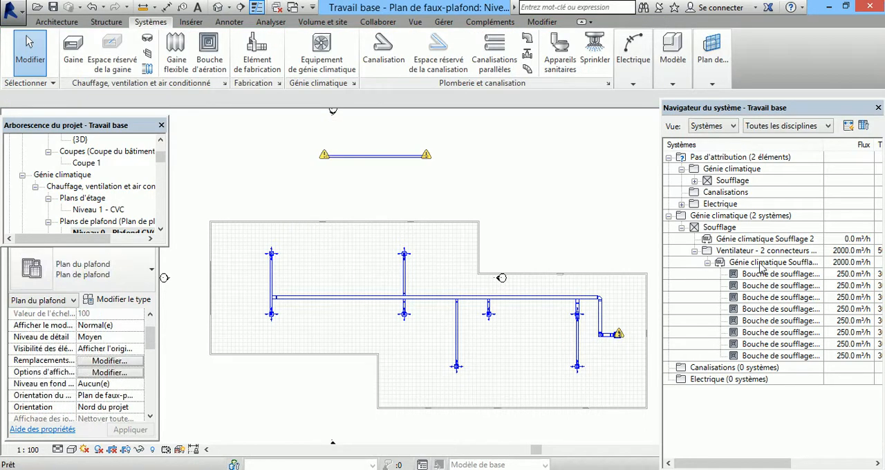
double_click(764, 262)
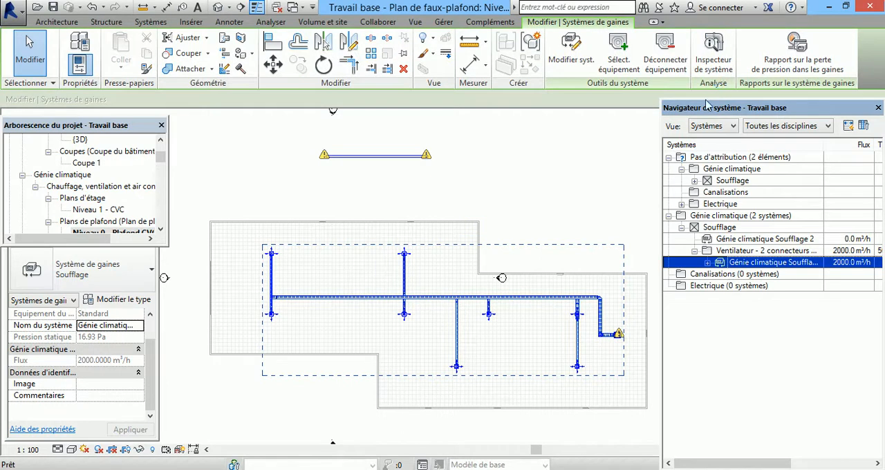
click(518, 310)
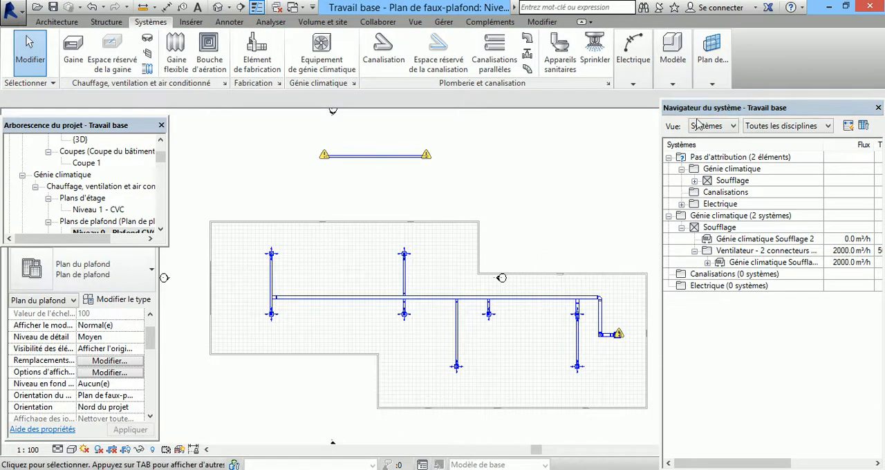
Step: View the duct sizing settings for the main horizontal duct of the network and close them without applying
click(551, 309)
mouse_move(858, 86)
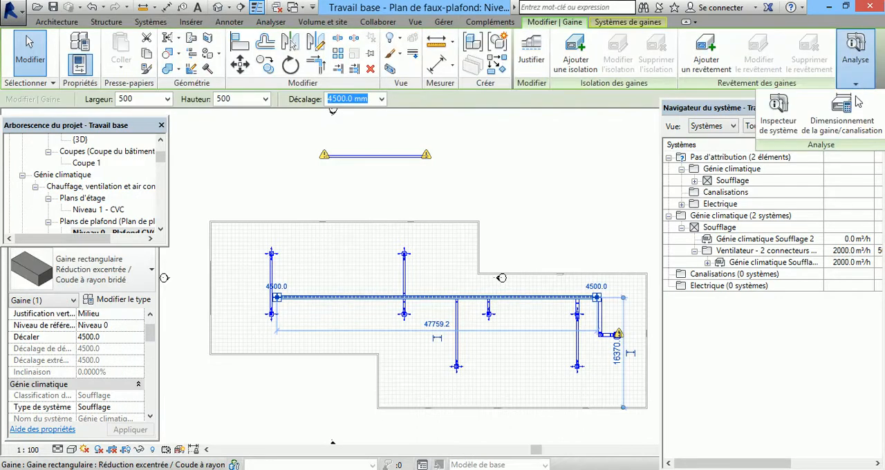
click(852, 115)
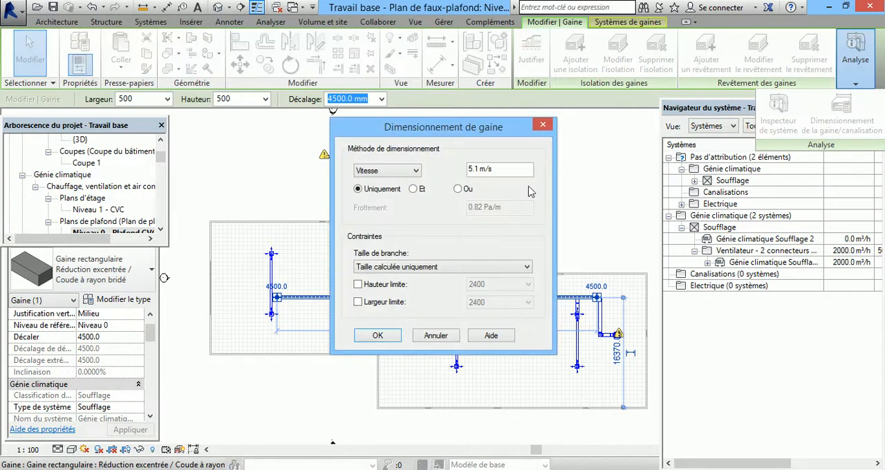
click(543, 125)
Step: Delete the isolated duct above the building
drag(469, 164, 320, 141)
key(Delete)
Step: Open duct sizing for the main horizontal duct and review the branch size constraint options
scroll(476, 292, up, 5)
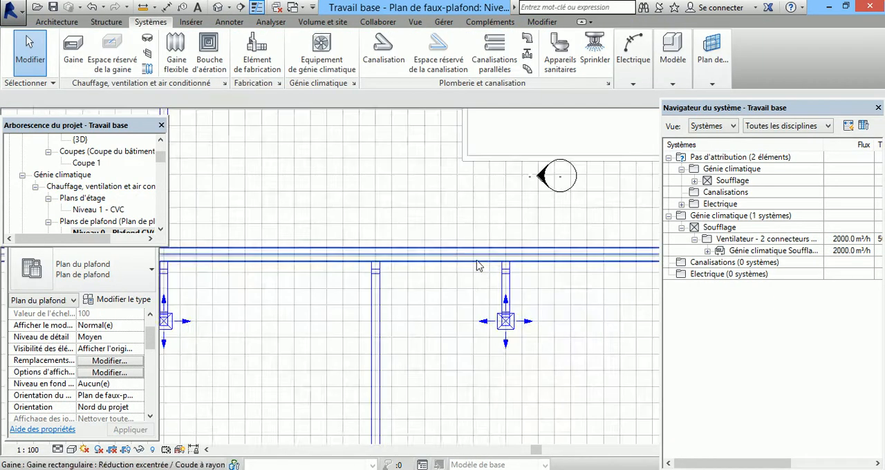
click(477, 265)
mouse_move(861, 81)
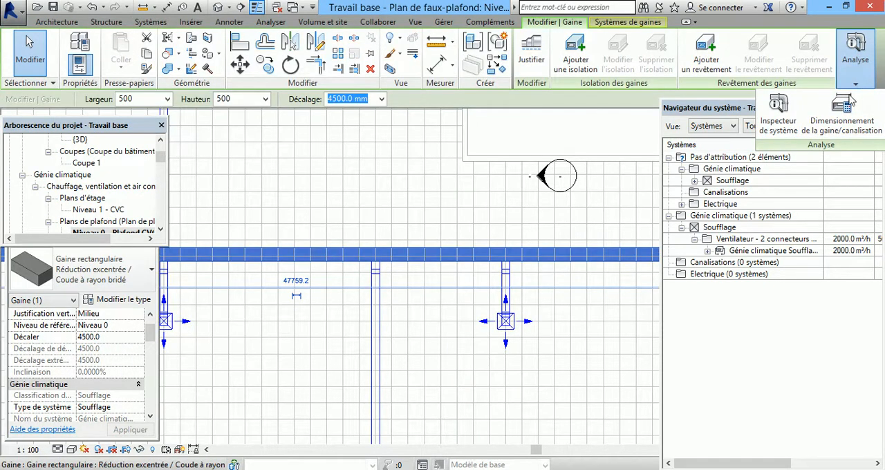
click(847, 131)
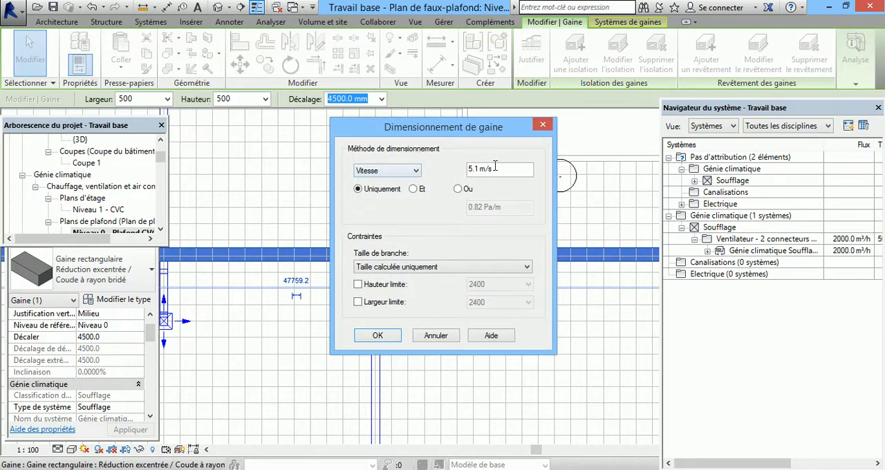
click(526, 267)
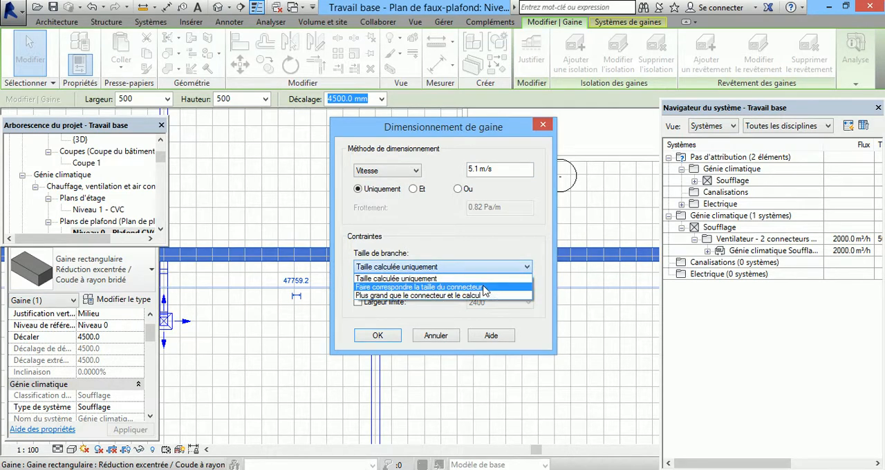
click(445, 235)
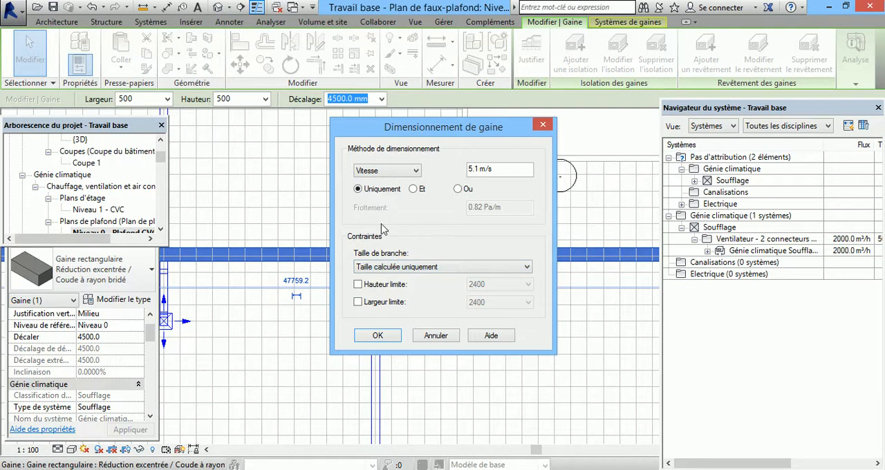
Step: Compare the Uniquement, Et and Ou combinations of velocity and friction criteria and review the available sizing methods
click(415, 193)
click(458, 190)
click(414, 191)
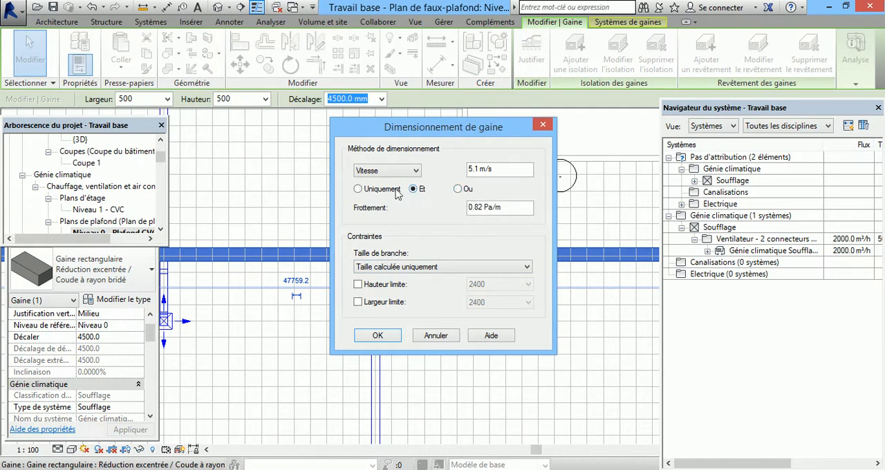
click(364, 194)
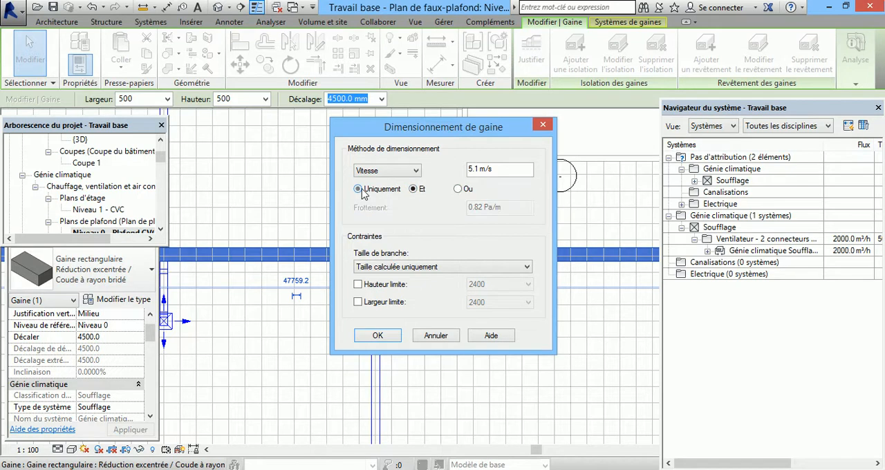
click(414, 191)
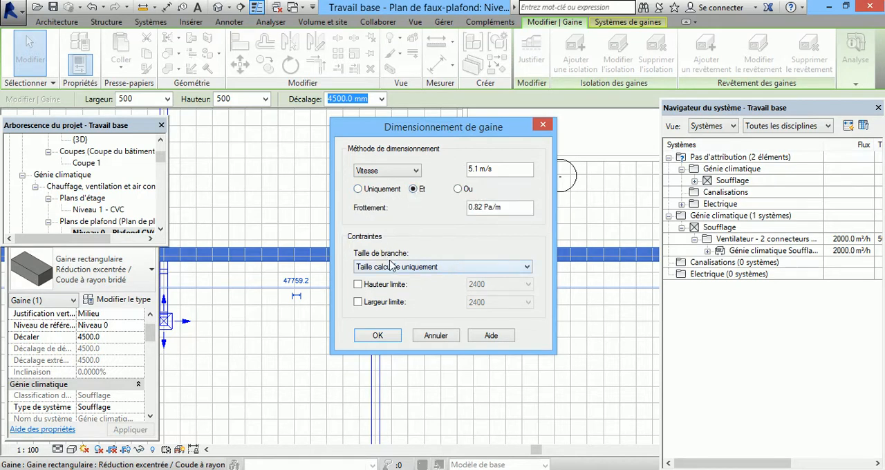
click(416, 172)
click(417, 173)
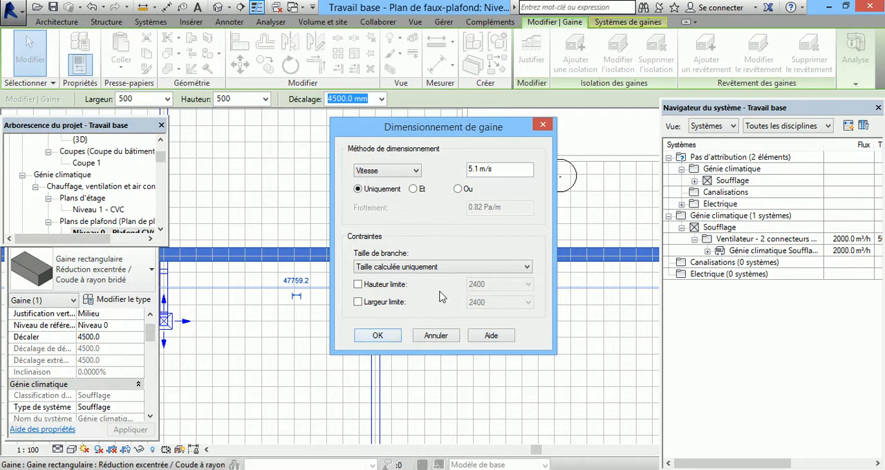
Step: Size the main duct by Vitesse uniquement at 5.1 m/s with Taille calculée uniquement, dismiss the warnings and check the duct run
click(387, 335)
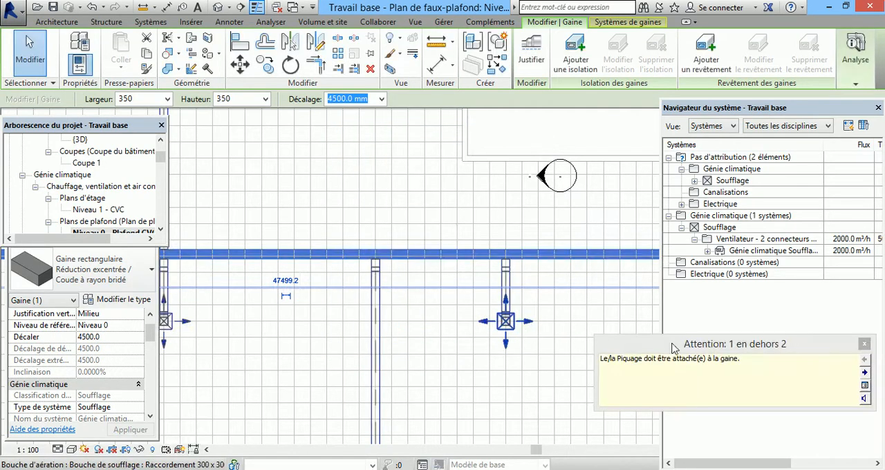
click(864, 344)
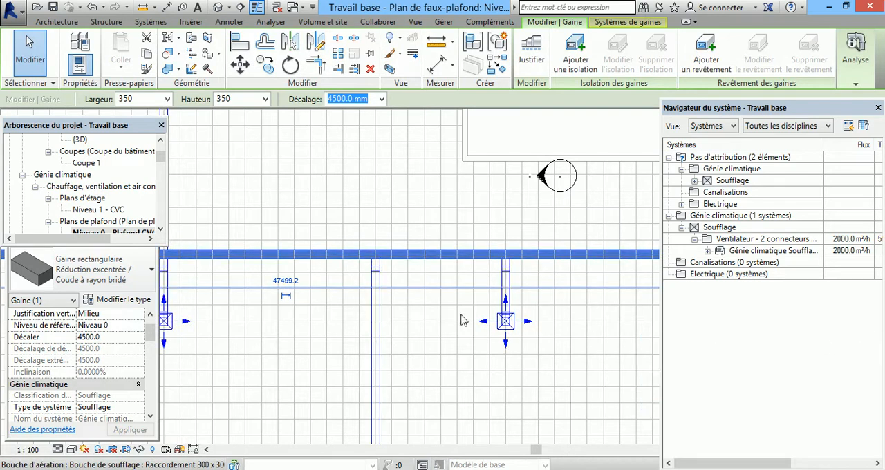
scroll(594, 291, down, 4)
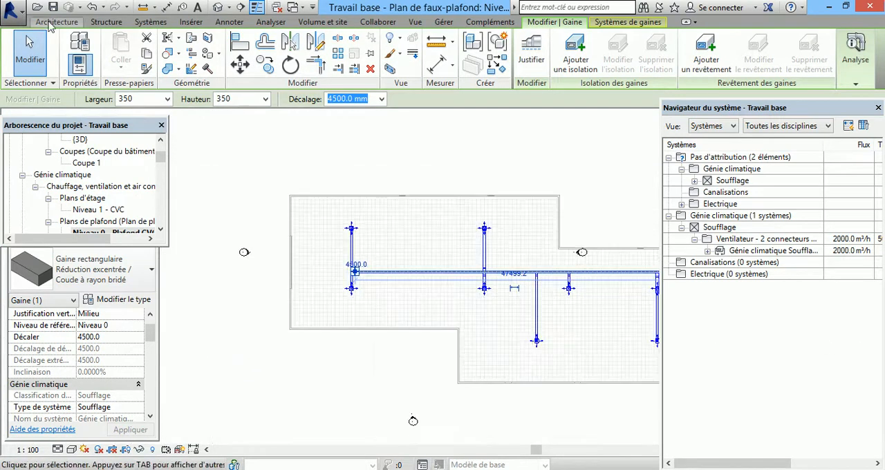
scroll(373, 285, up, 5)
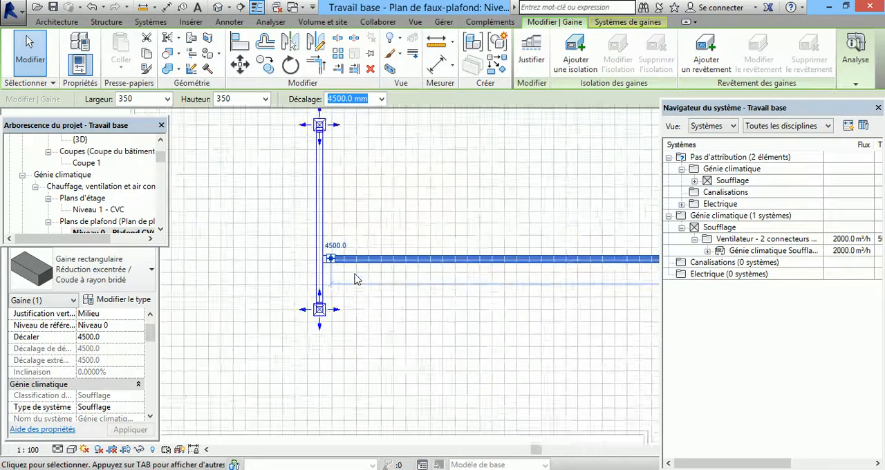
Step: Undo the automatic sizing of the main duct
click(91, 6)
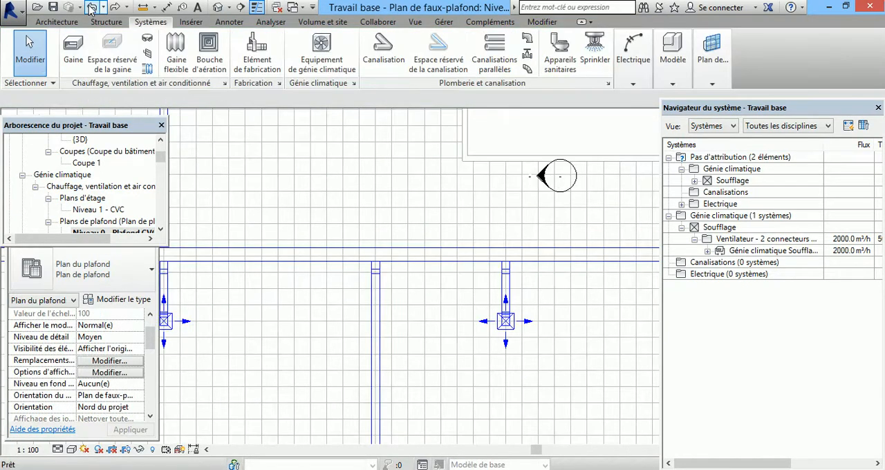
scroll(523, 325, down, 4)
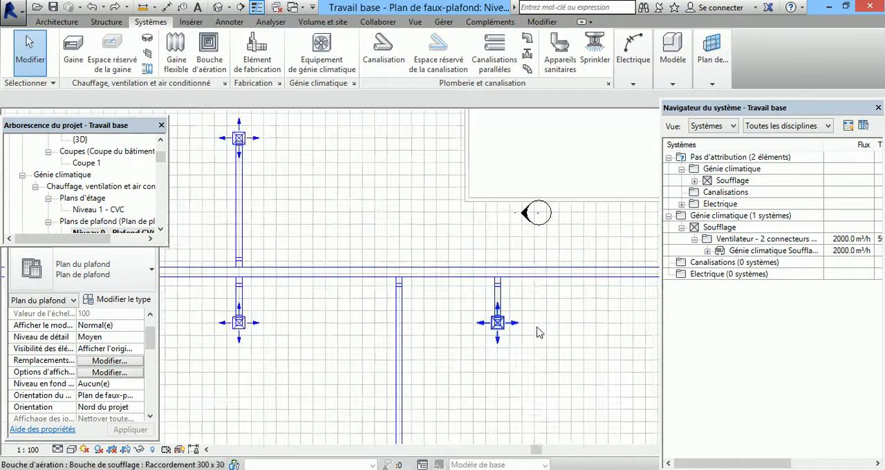
Step: Switch to the Rapport de perte de charge in the browser, examine the fitting coefficients and losses by section, and return to Revit
scroll(524, 321, down, 2)
scroll(393, 173, down, 2)
scroll(599, 290, up, 3)
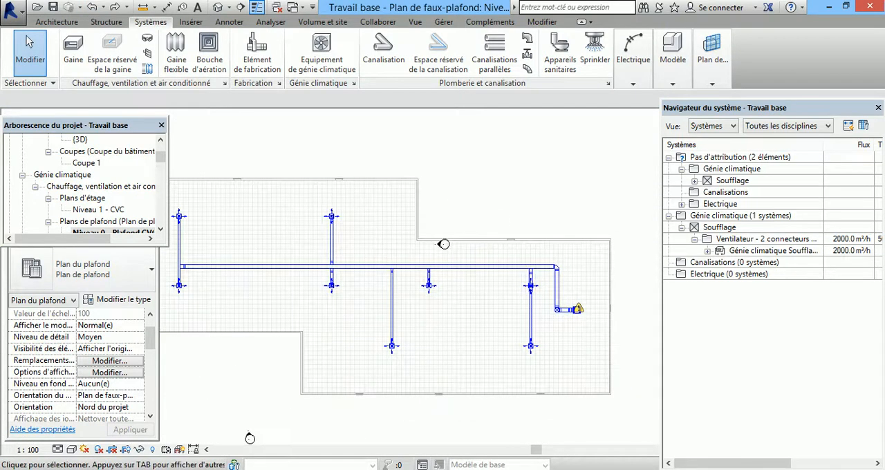
click(829, 7)
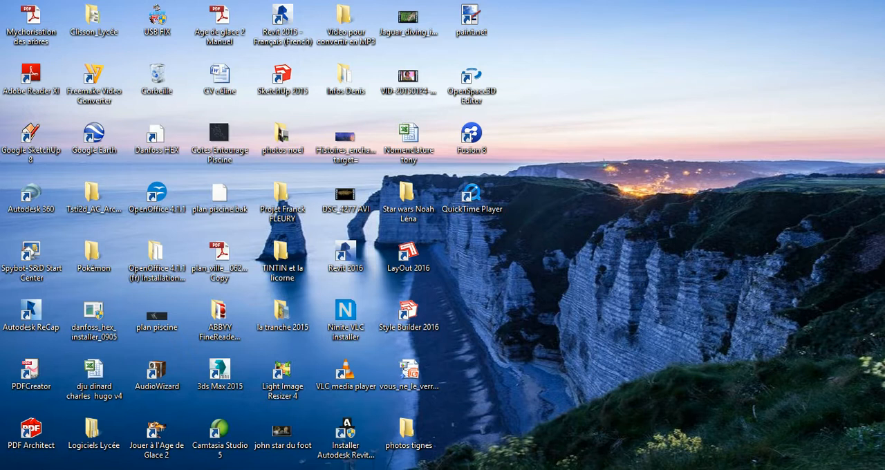
key(alt+Tab)
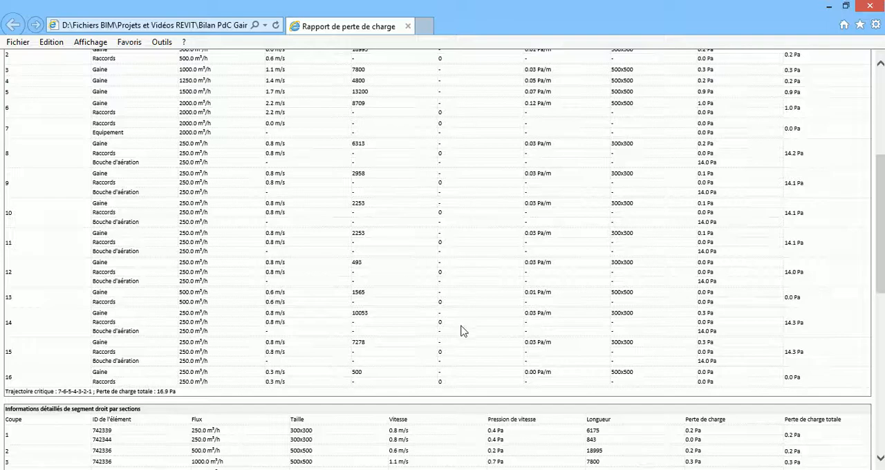
scroll(463, 327, up, 4)
scroll(460, 323, down, 2)
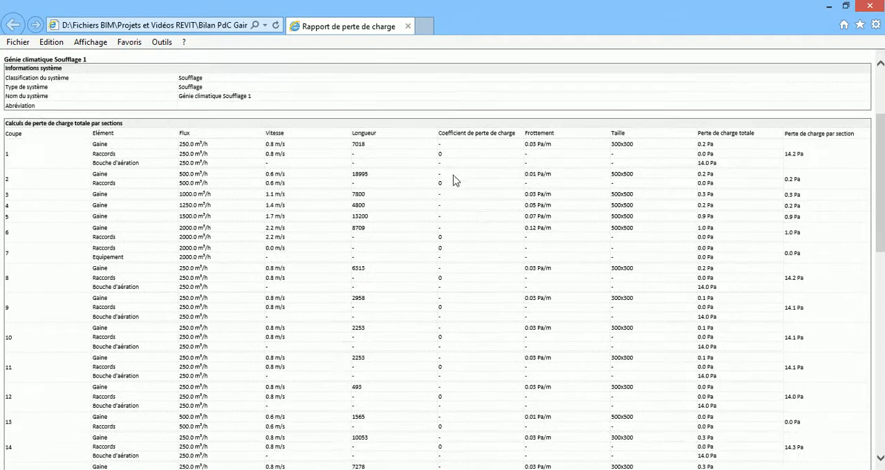
key(alt+Tab)
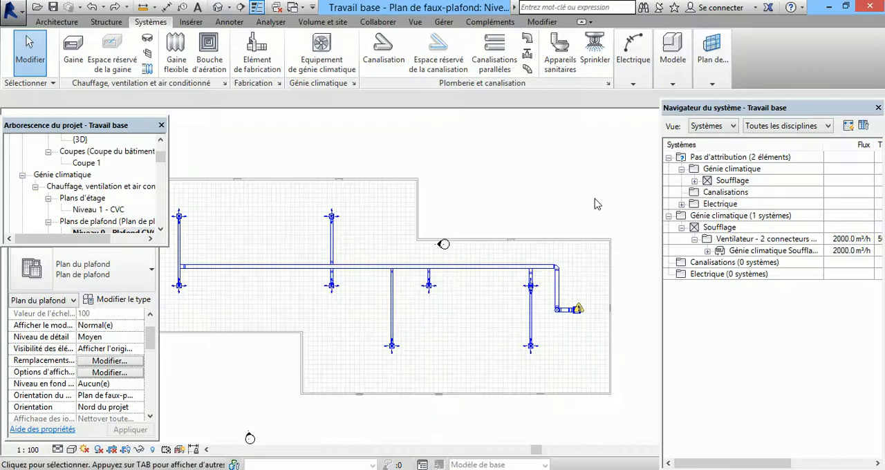
Step: Set the loss method of the main duct's corner elbow near the fan to Coefficient spécifique
scroll(565, 269, up, 1)
scroll(565, 269, up, 6)
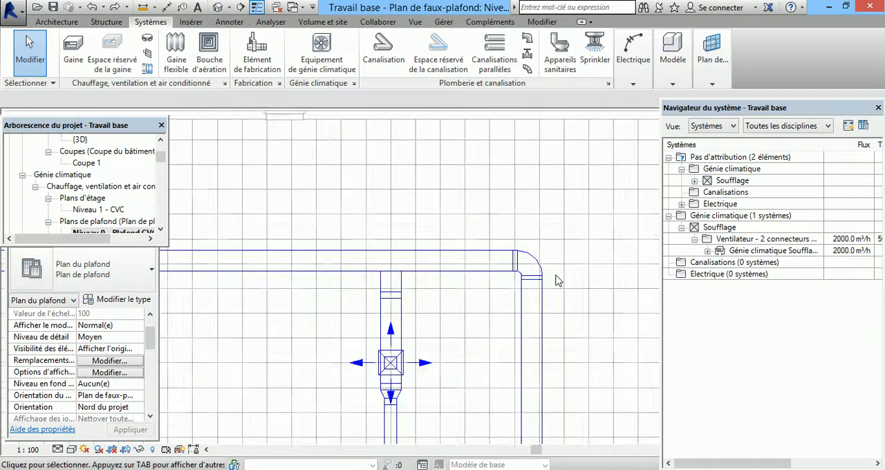
click(528, 262)
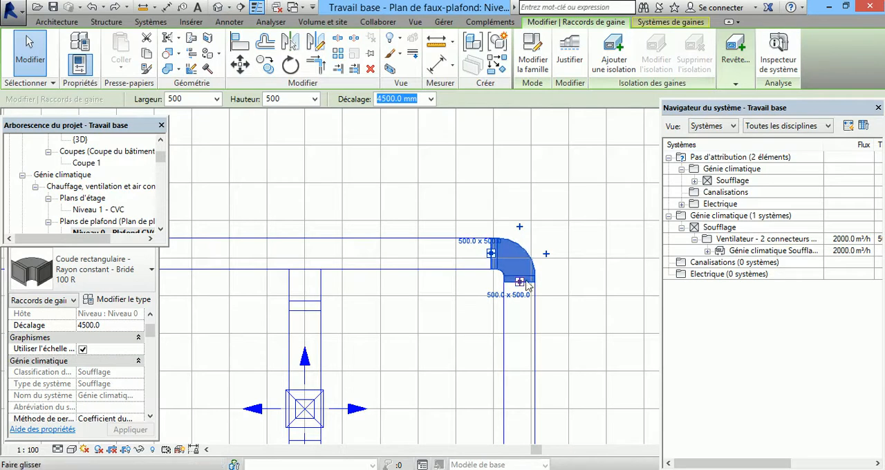
click(150, 418)
click(151, 420)
click(151, 419)
click(150, 419)
click(151, 419)
click(150, 419)
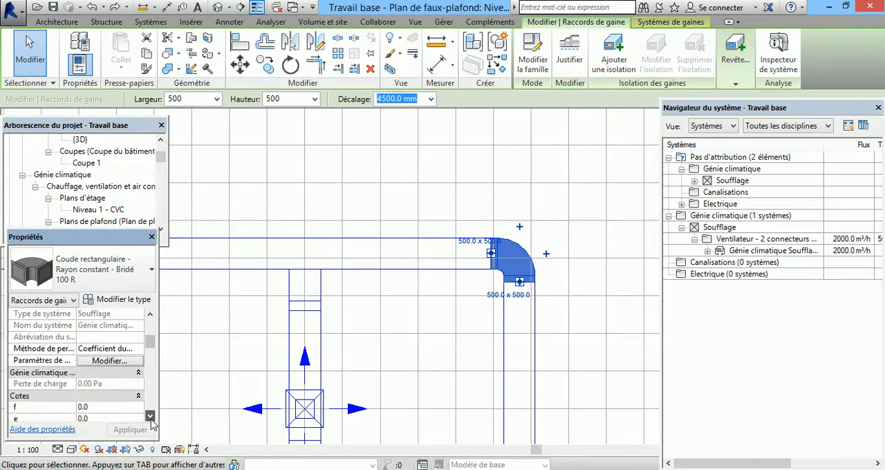
click(138, 348)
mouse_move(333, 469)
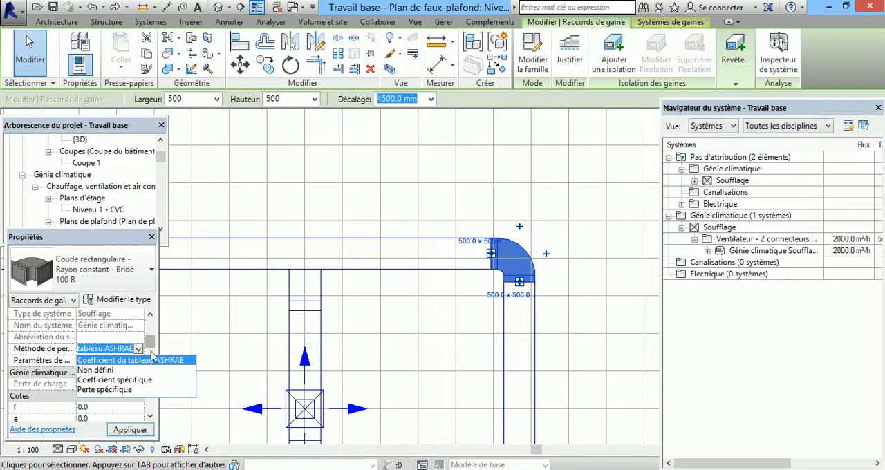
click(137, 380)
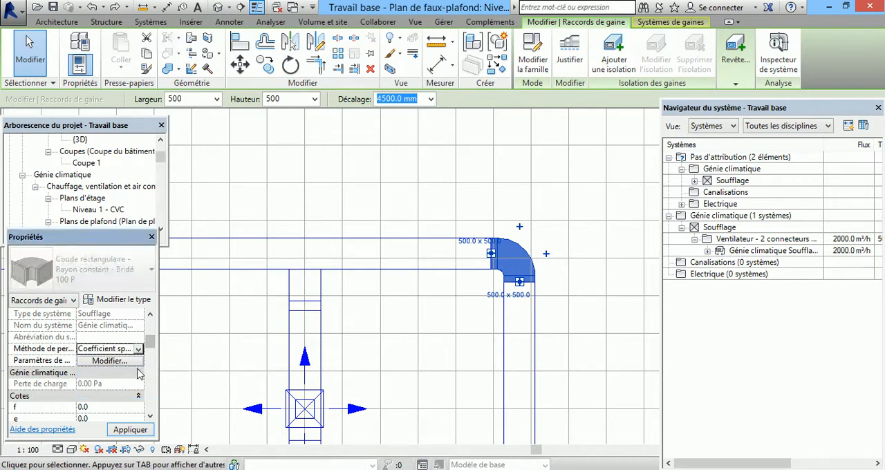
click(139, 349)
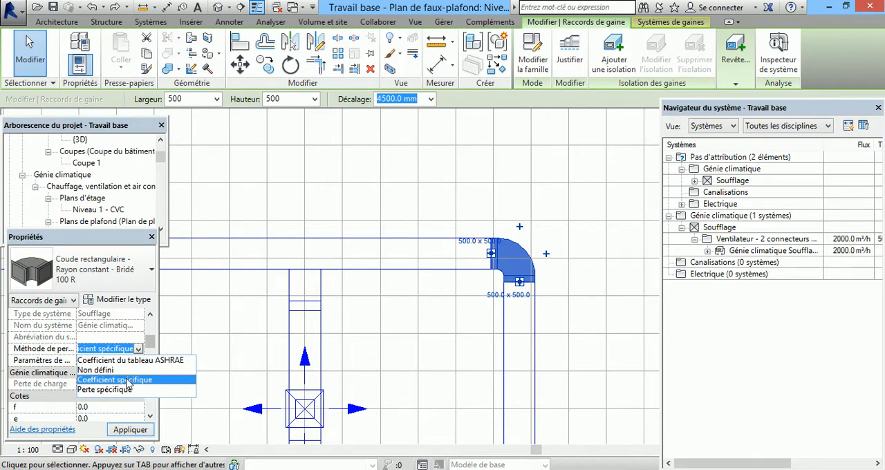
click(128, 381)
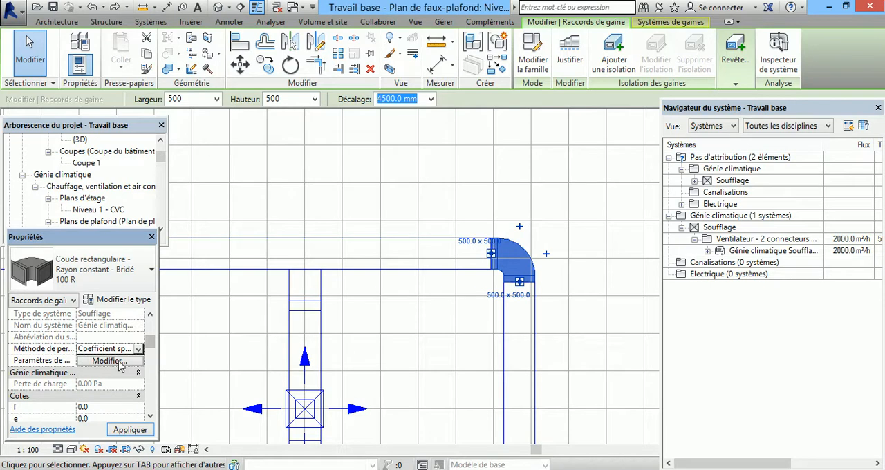
Step: Set the corner elbow's specific loss coefficient to 0,5 and apply the change
click(119, 363)
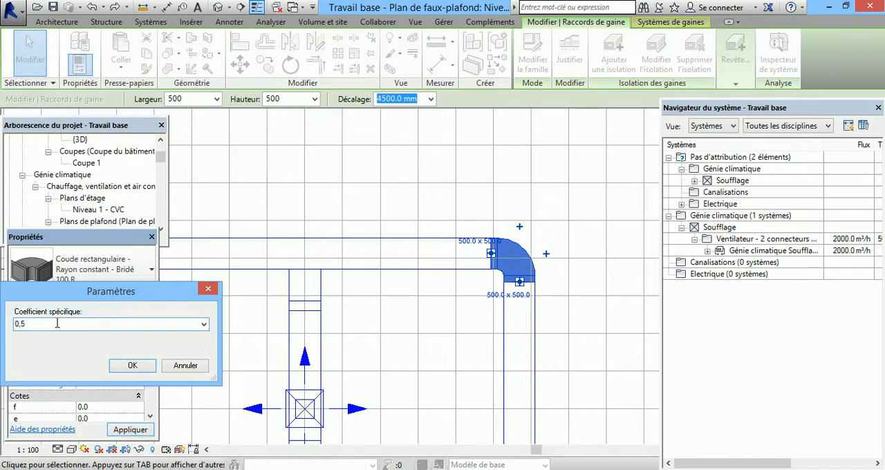
click(123, 366)
click(131, 429)
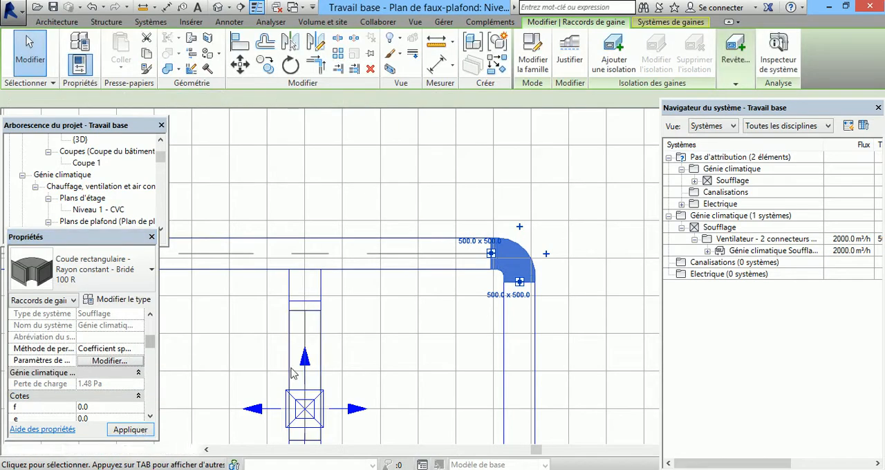
scroll(591, 163, down, 5)
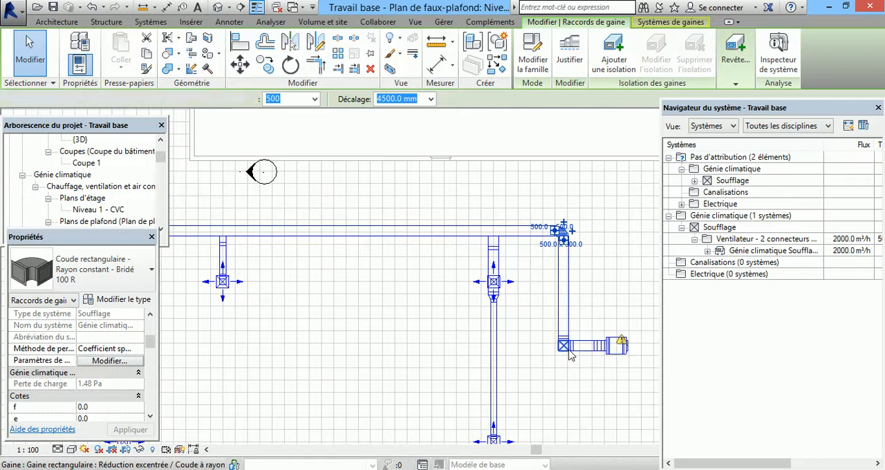
click(569, 346)
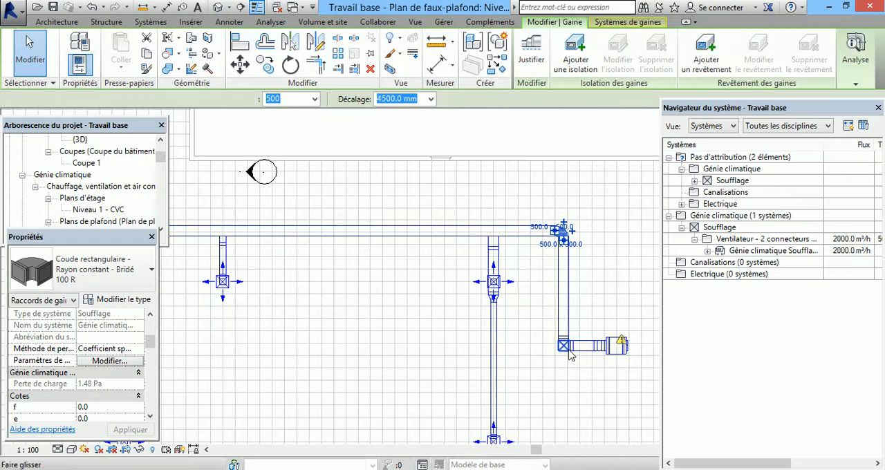
click(592, 306)
Step: Select all occurrences of the main duct's corner elbow type in the whole project
scroll(591, 307, down, 2)
scroll(577, 266, up, 4)
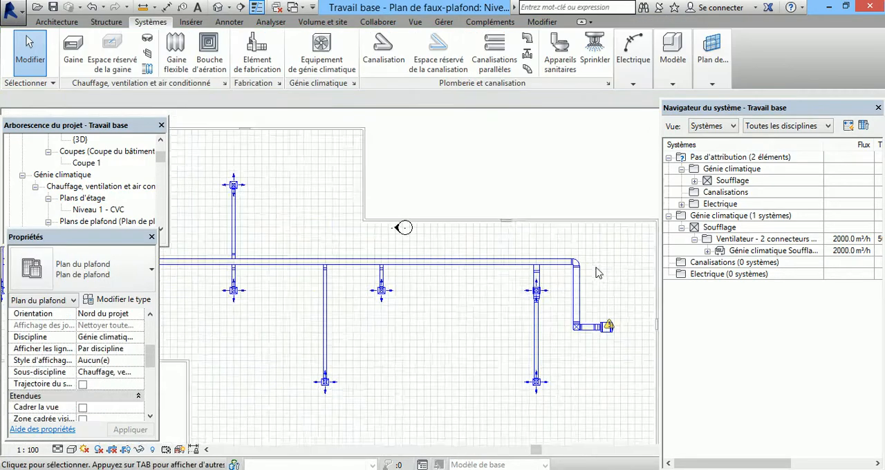
click(566, 262)
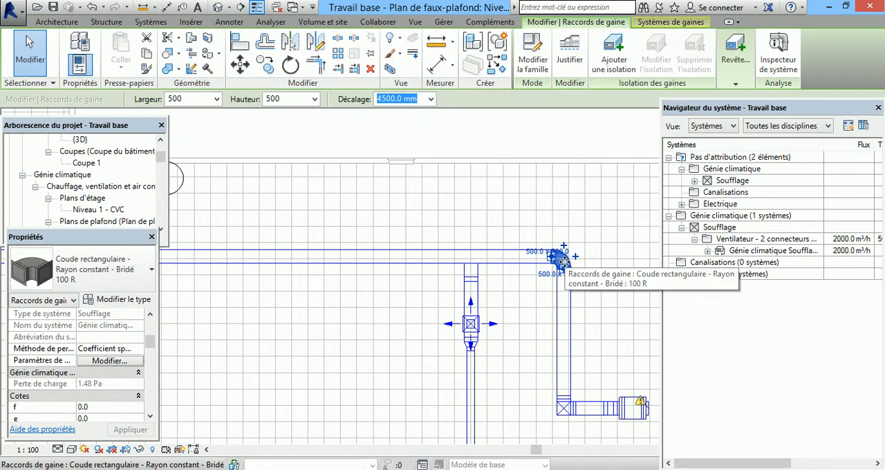
right_click(564, 267)
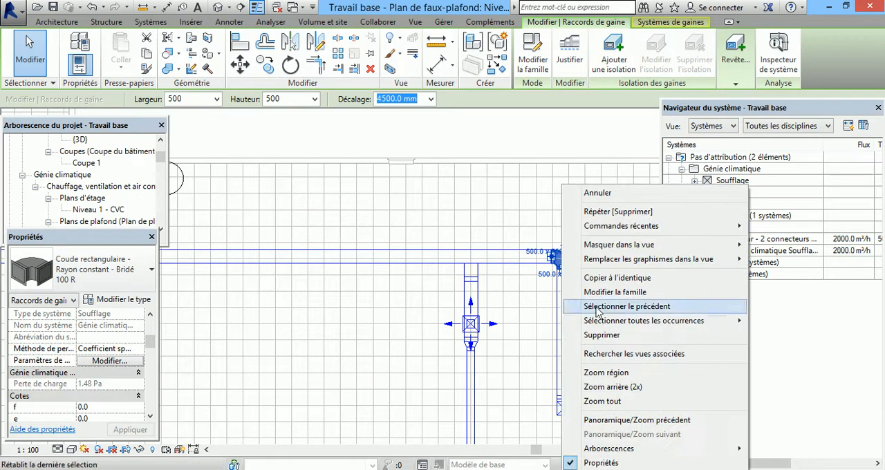
mouse_move(660, 322)
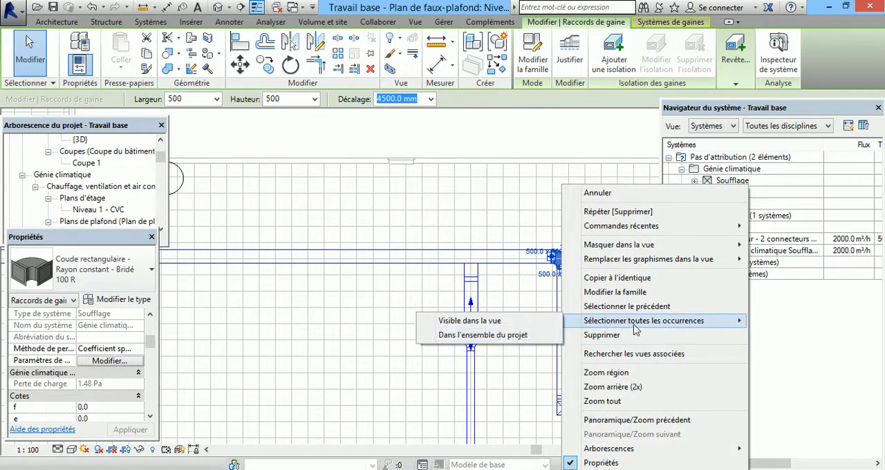
click(496, 336)
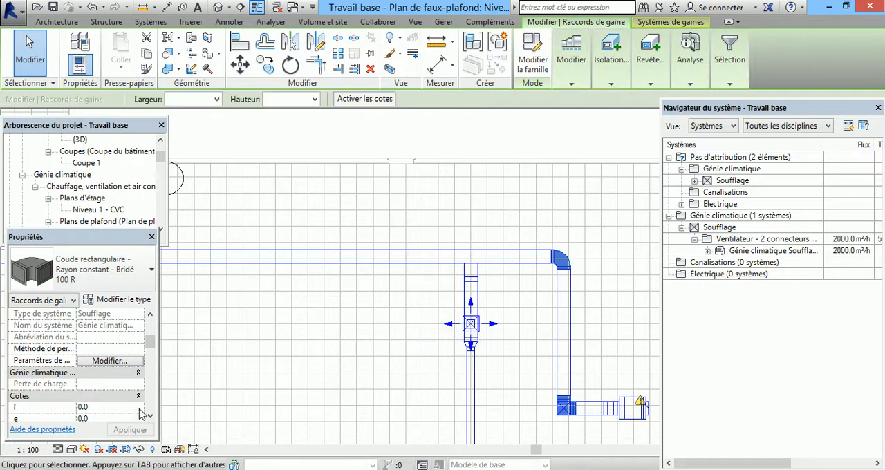
Step: Set the loss method of all selected elbows to Coefficient spécifique with a coefficient of 0,5
click(112, 349)
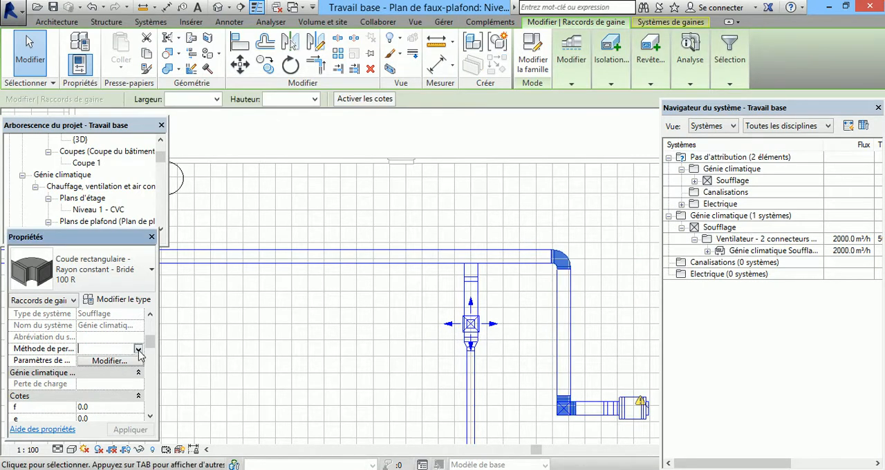
click(138, 349)
click(118, 380)
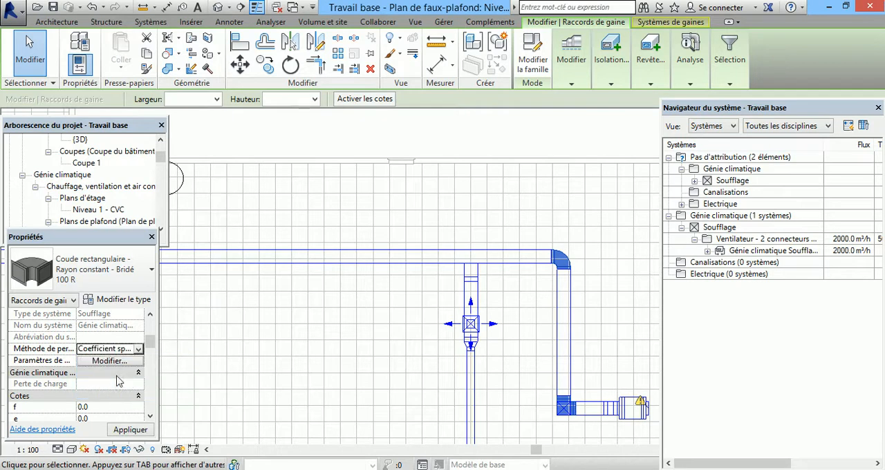
click(136, 360)
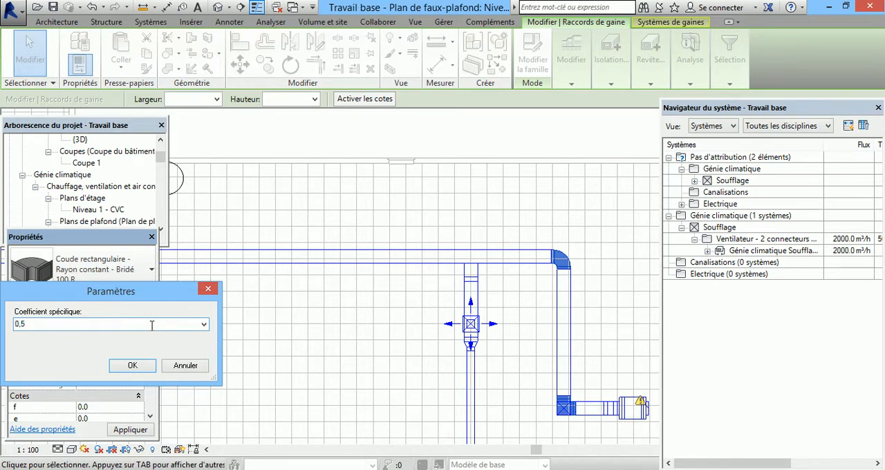
click(134, 365)
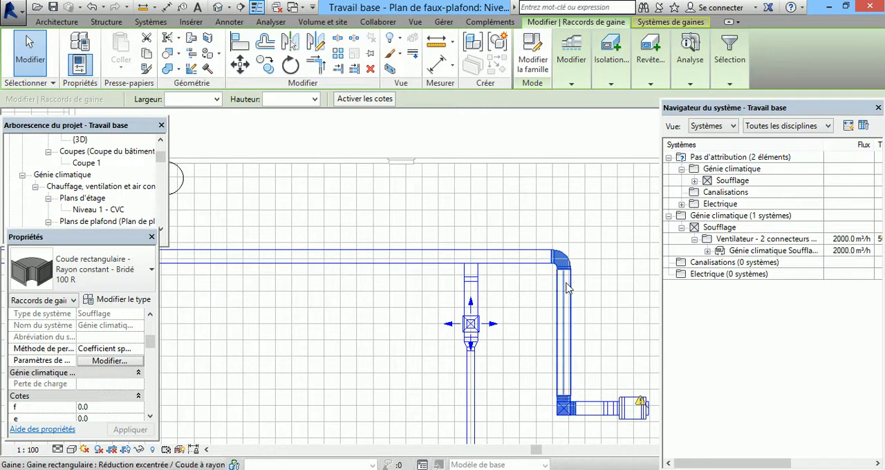
scroll(562, 275, down, 5)
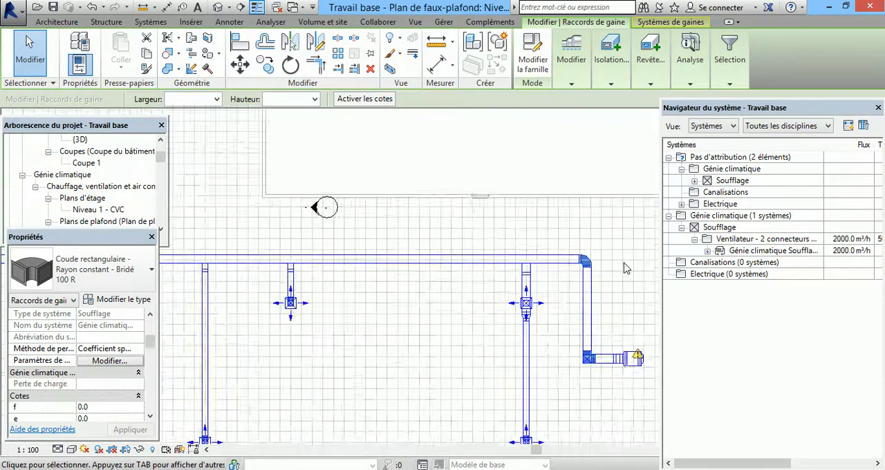
scroll(589, 275, down, 2)
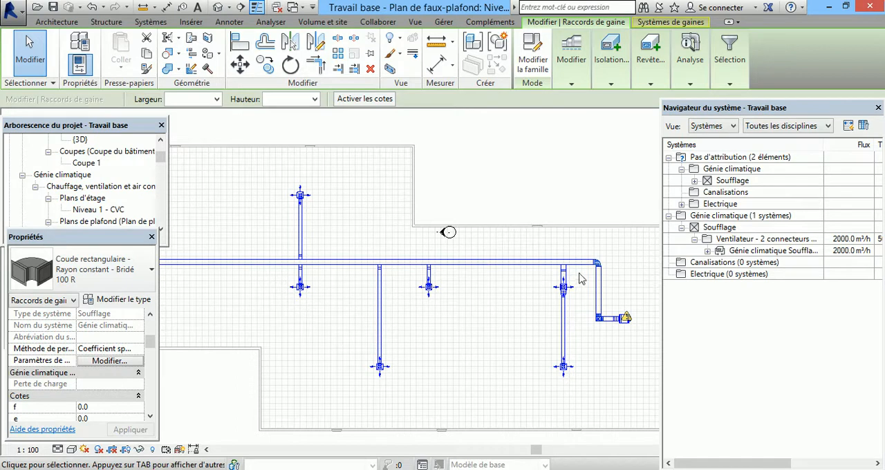
scroll(595, 262, up, 4)
scroll(573, 263, up, 2)
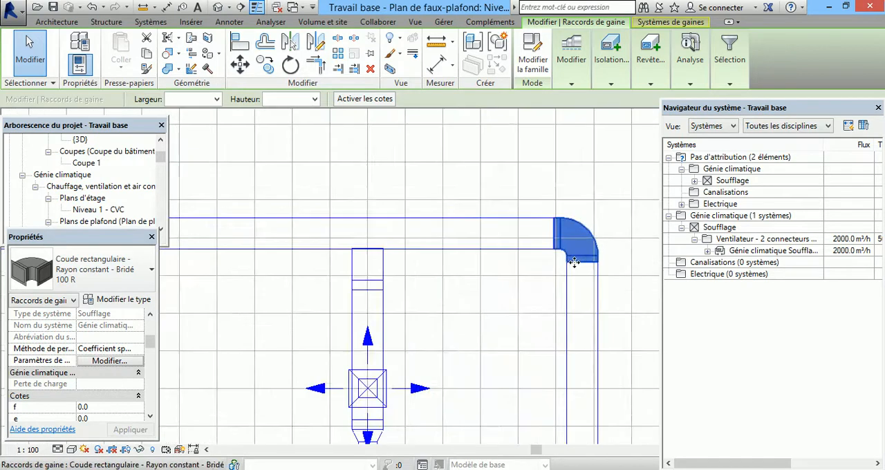
scroll(578, 235, down, 1)
scroll(578, 235, down, 3)
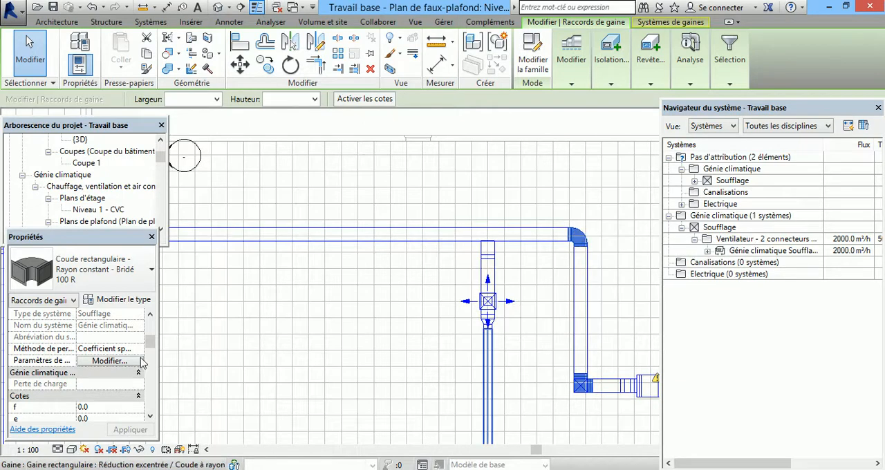
scroll(578, 235, down, 1)
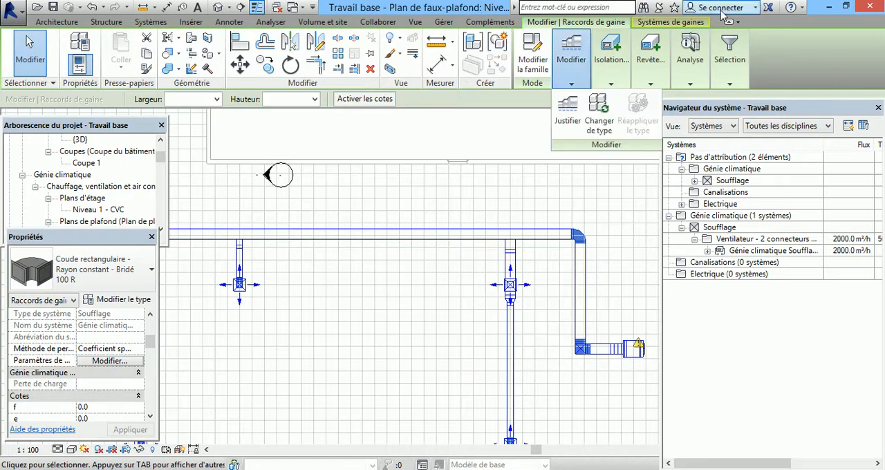
Step: Start a duct pressure loss report for Génie climatique Soufflage 1 with the default format and its preset fields
key(Escape)
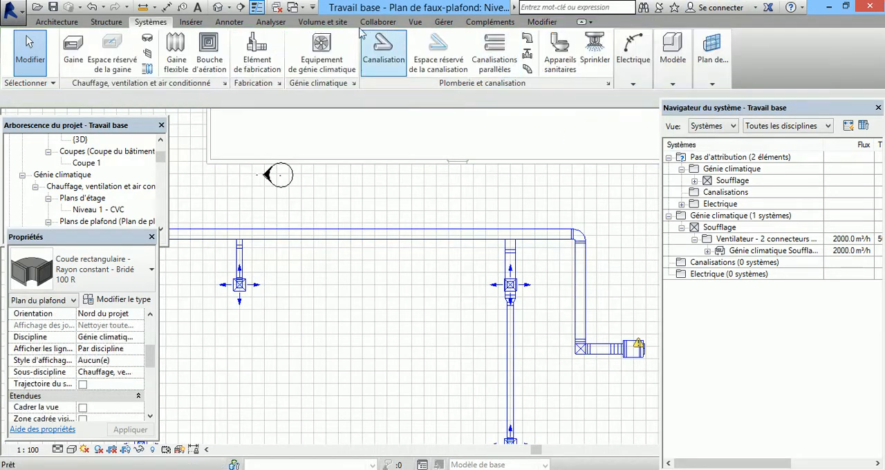
click(278, 24)
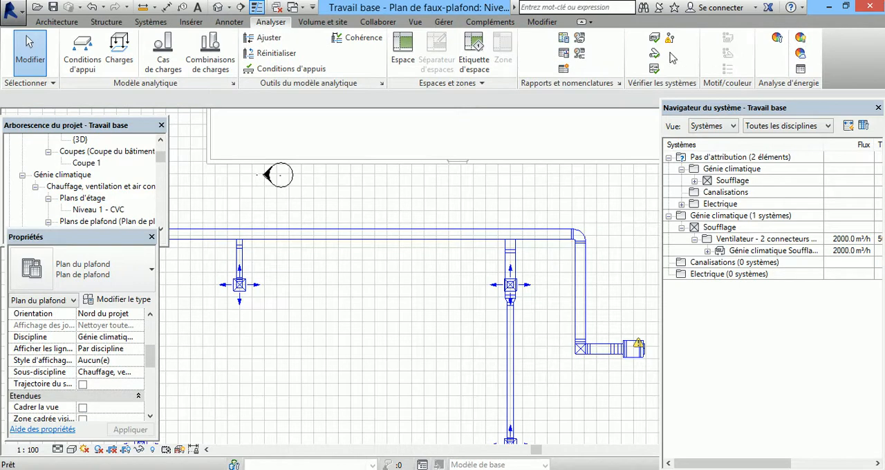
click(579, 53)
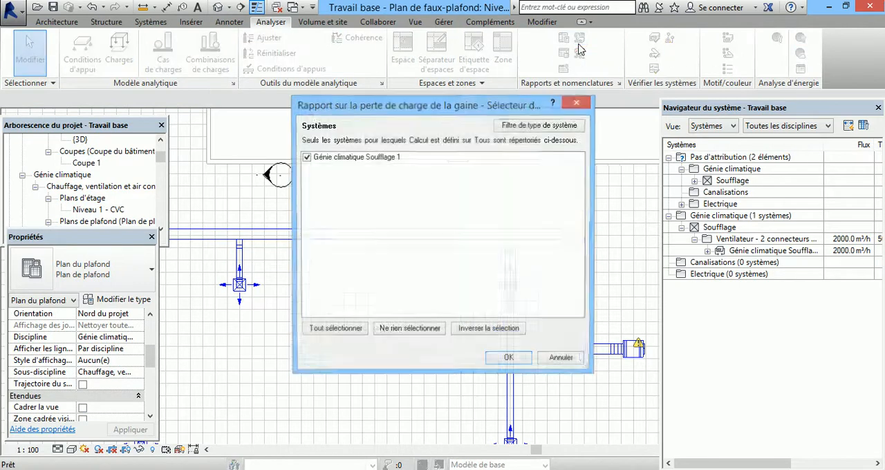
click(509, 359)
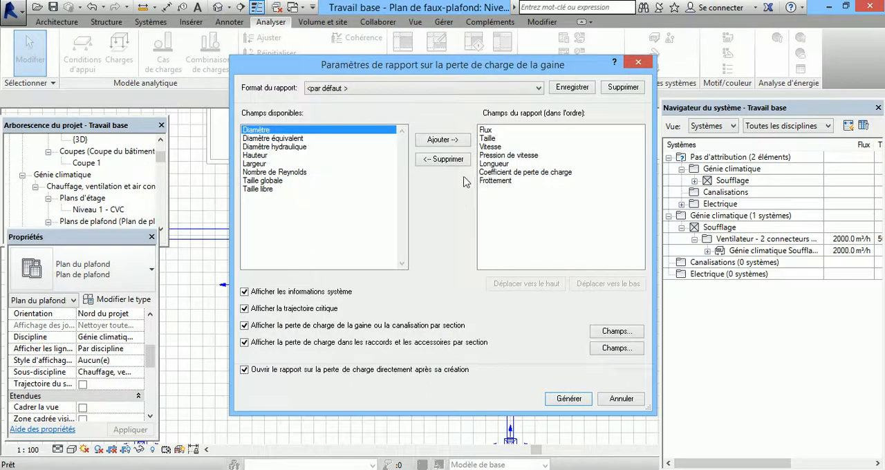
click(587, 401)
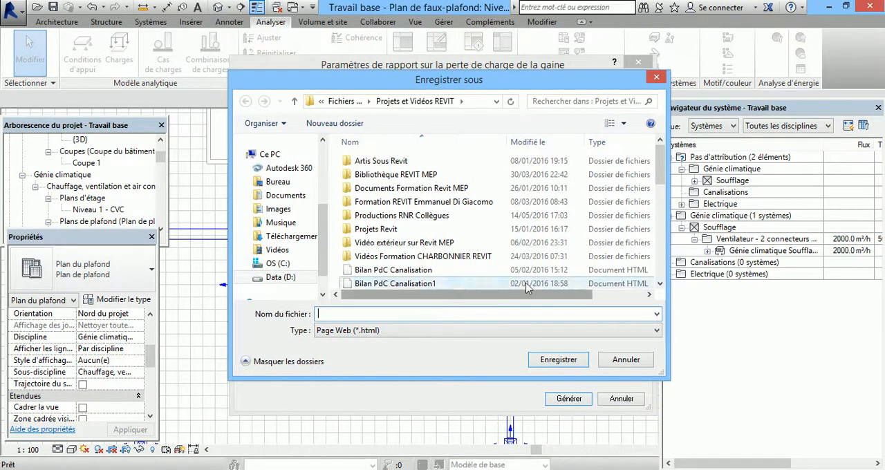
Step: Save the generated pressure loss report as the HTML file Bilan PdC Gaine18
scroll(484, 208, down, 8)
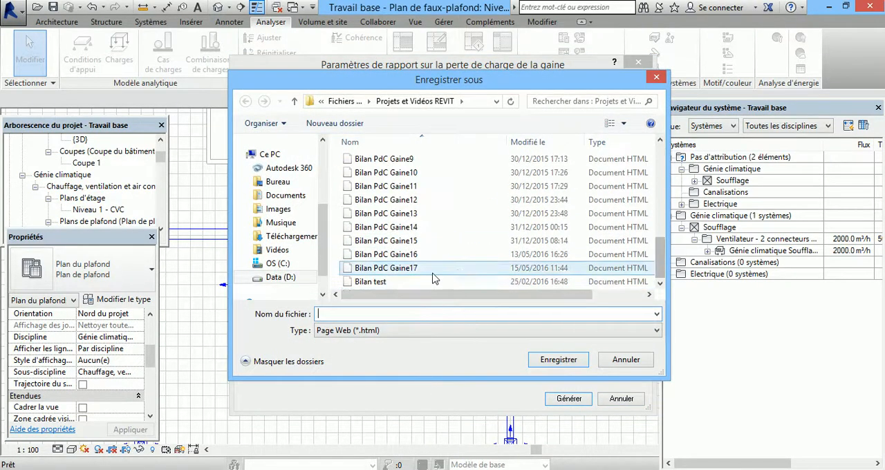
click(386, 267)
click(379, 314)
drag(383, 313, 379, 313)
text(8)
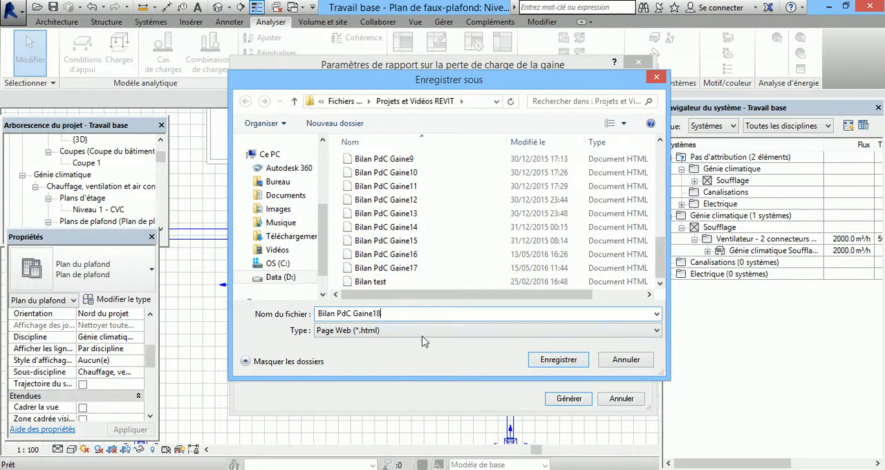
click(557, 361)
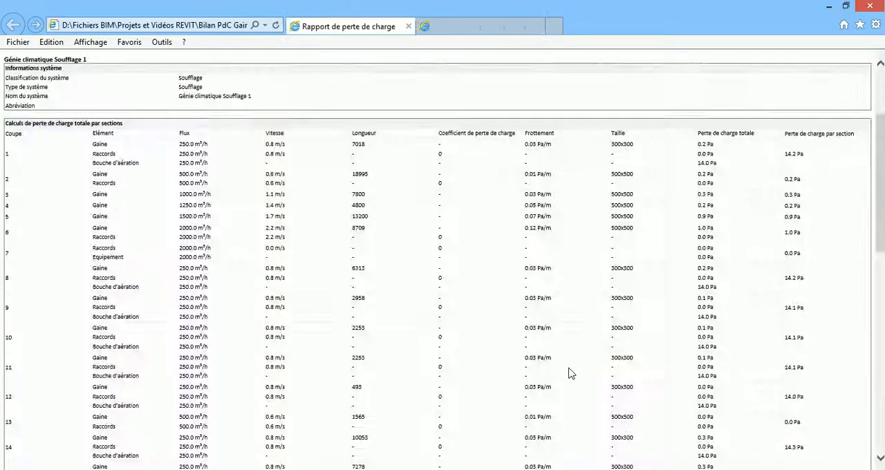
Step: Examine the new report's loss coefficients and pressure losses by section, the critical path and the straight segment details
scroll(494, 341, down, 5)
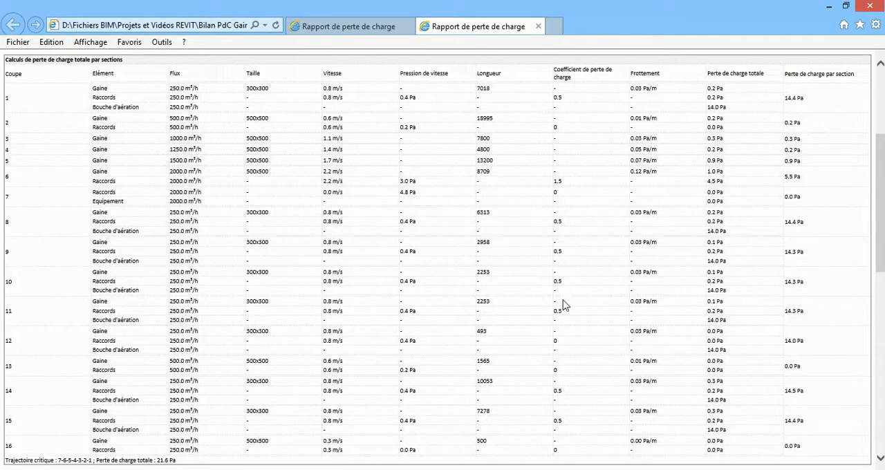
scroll(550, 314, down, 6)
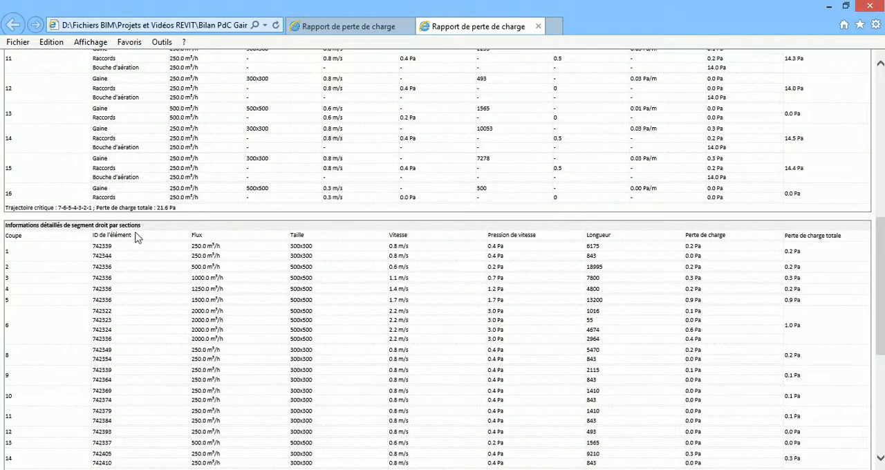
scroll(228, 303, up, 3)
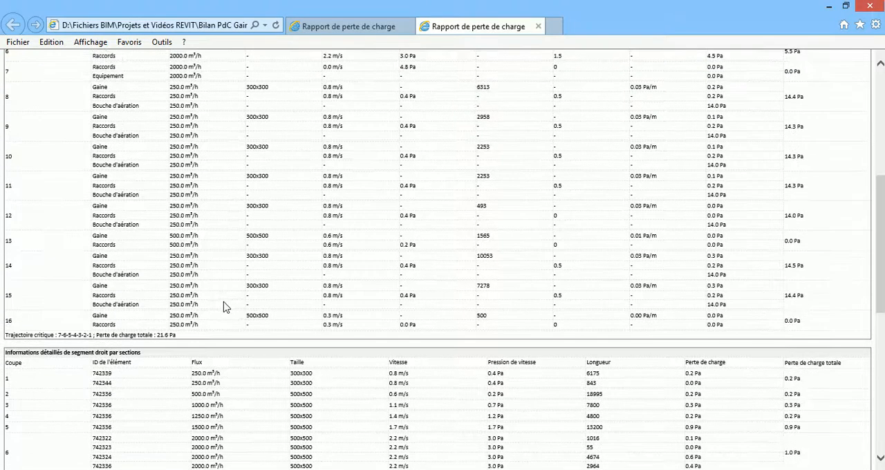
scroll(210, 347, up, 4)
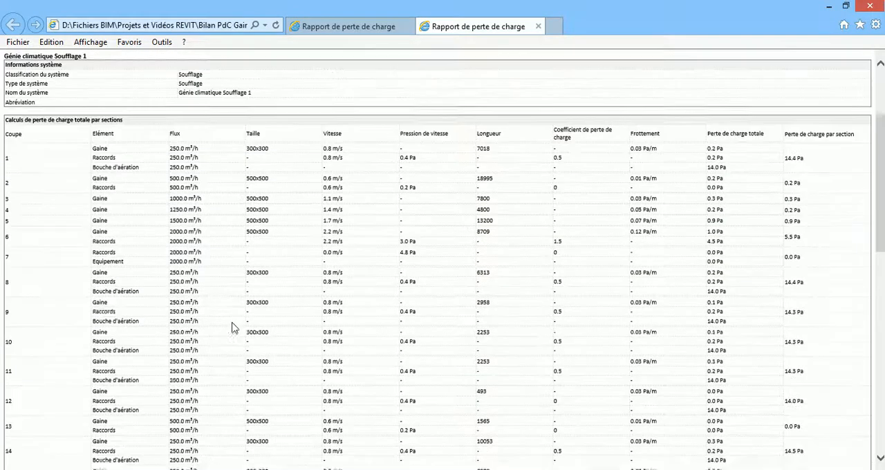
Step: Switch back to Revit and examine the Soufflage duct run in the ceiling plan, from the far branches to the fan
key(alt+Tab)
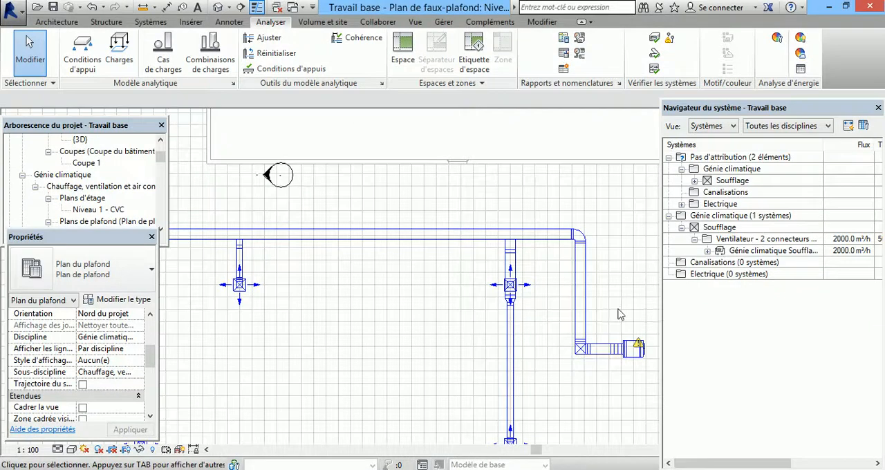
scroll(618, 310, down, 3)
scroll(466, 270, down, 1)
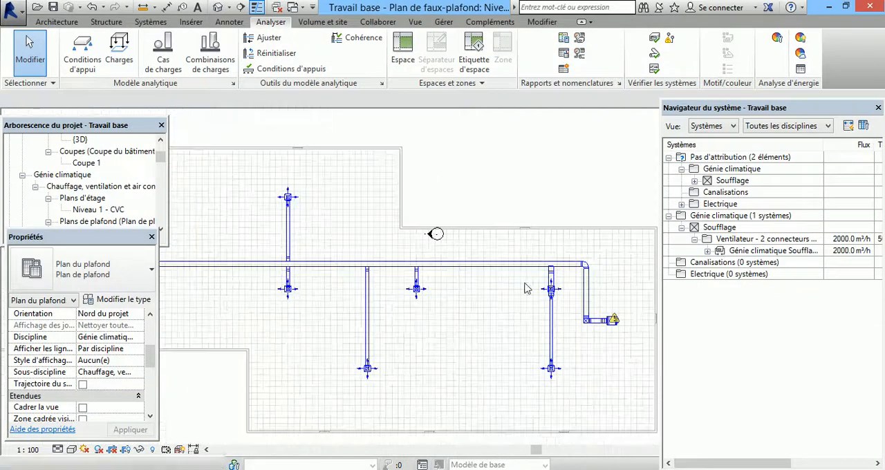
scroll(273, 281, down, 1)
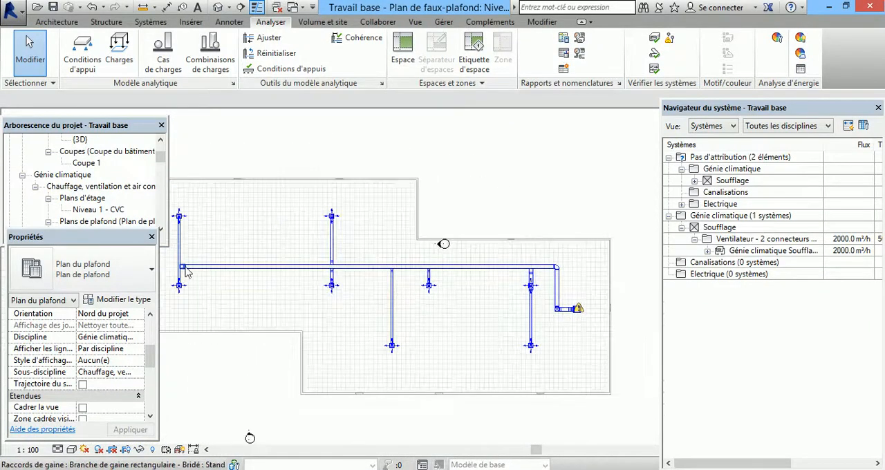
scroll(338, 215, up, 4)
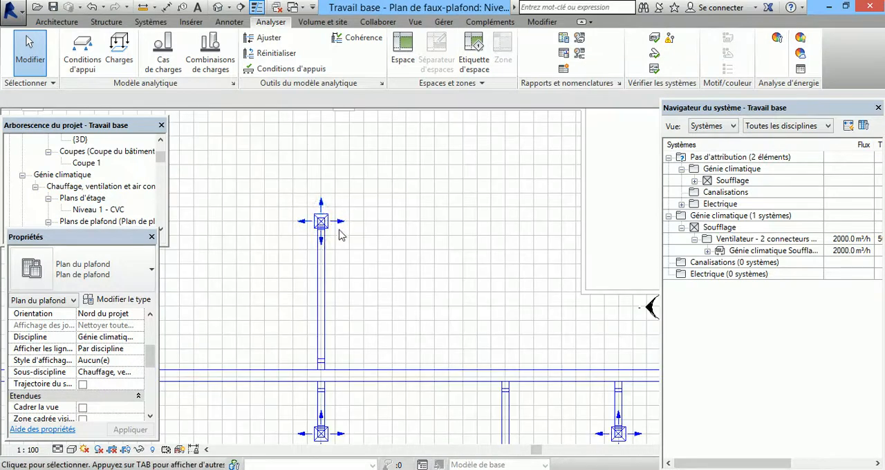
scroll(498, 332, up, 3)
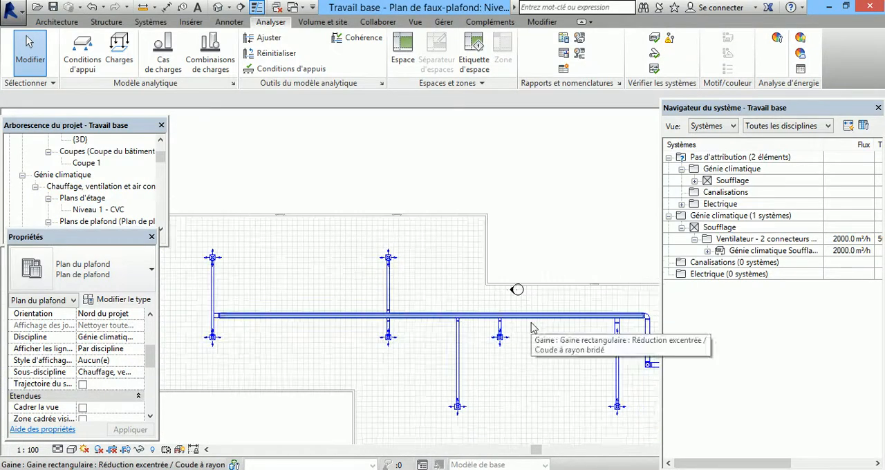
scroll(497, 328, down, 2)
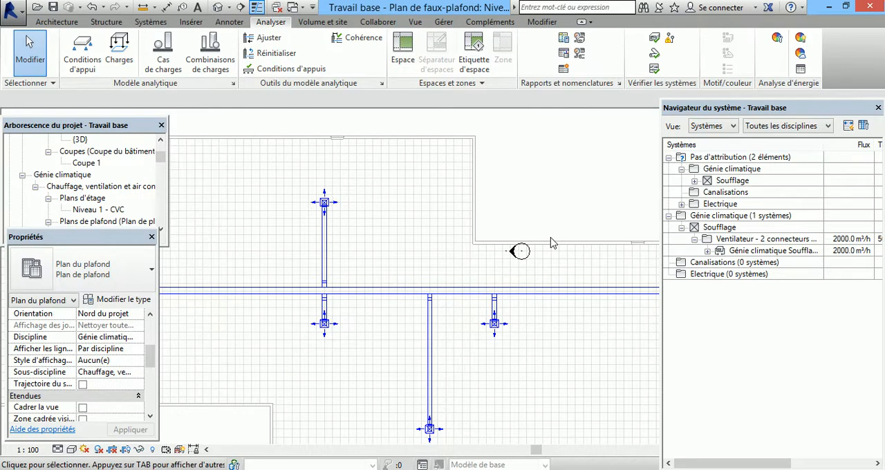
scroll(430, 325, down, 2)
scroll(520, 333, up, 5)
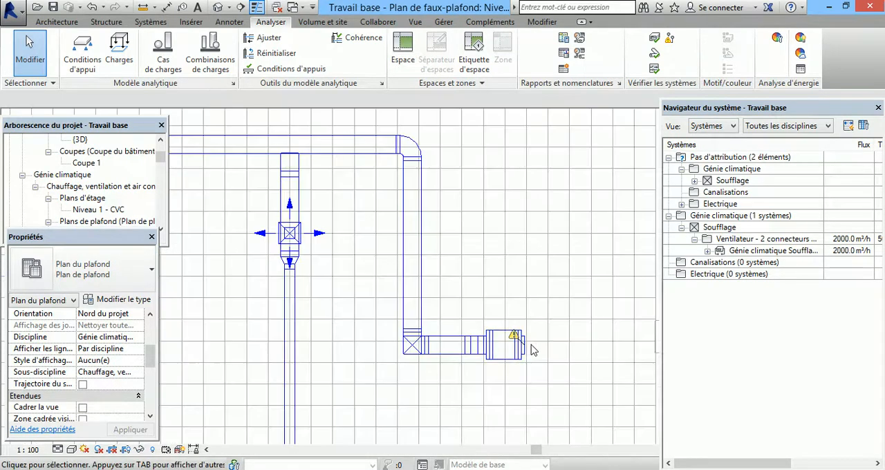